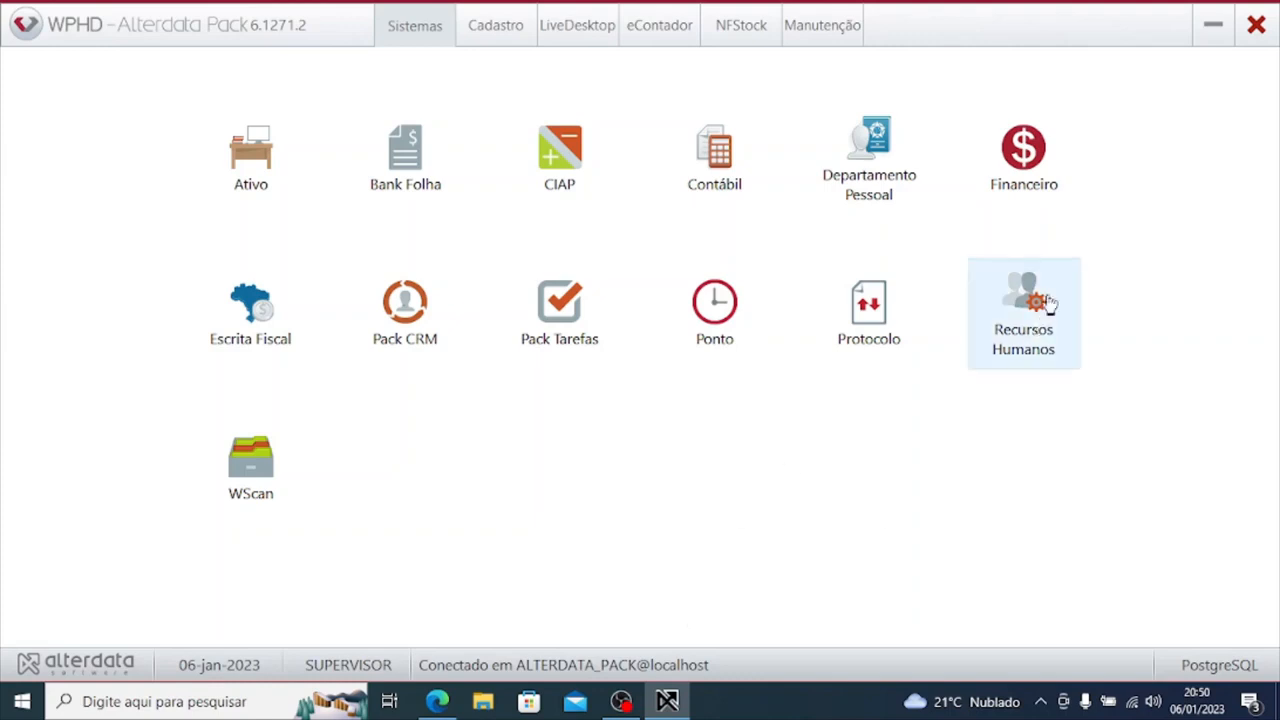
{"action": "left_click", "coordinate": [1215, 36]}
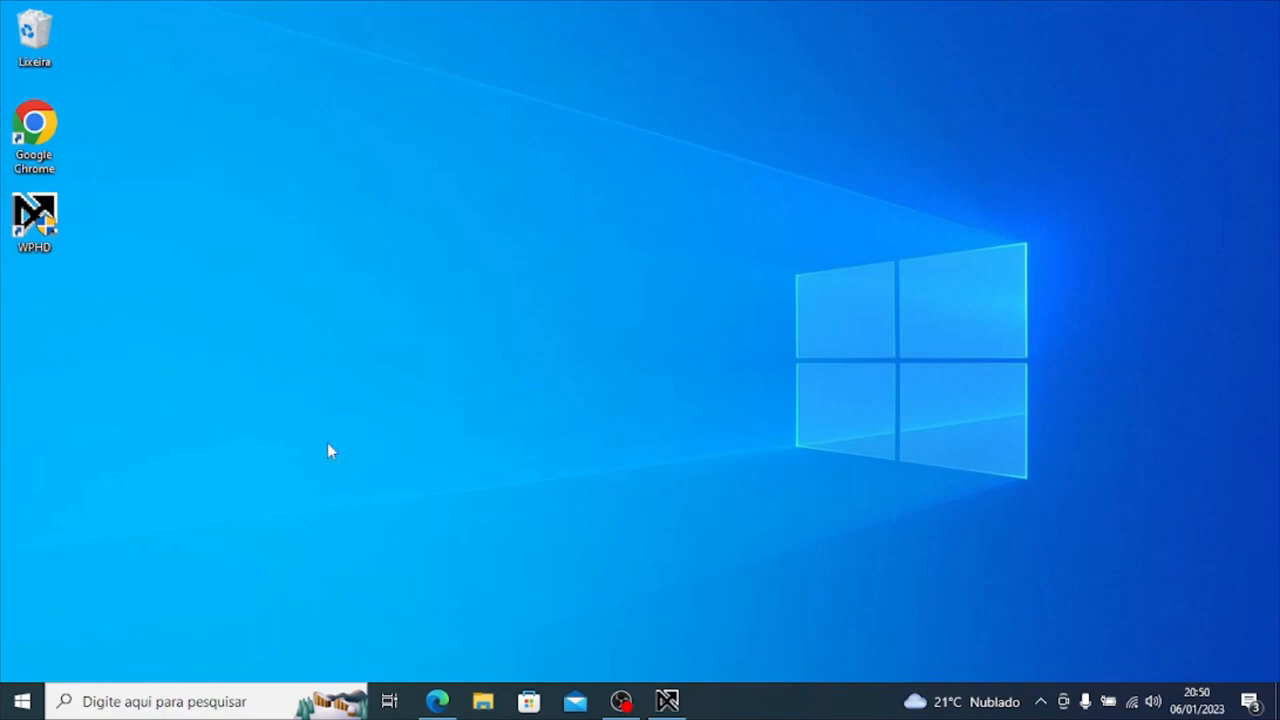
{"action": "mouse_move", "coordinate": [669, 697]}
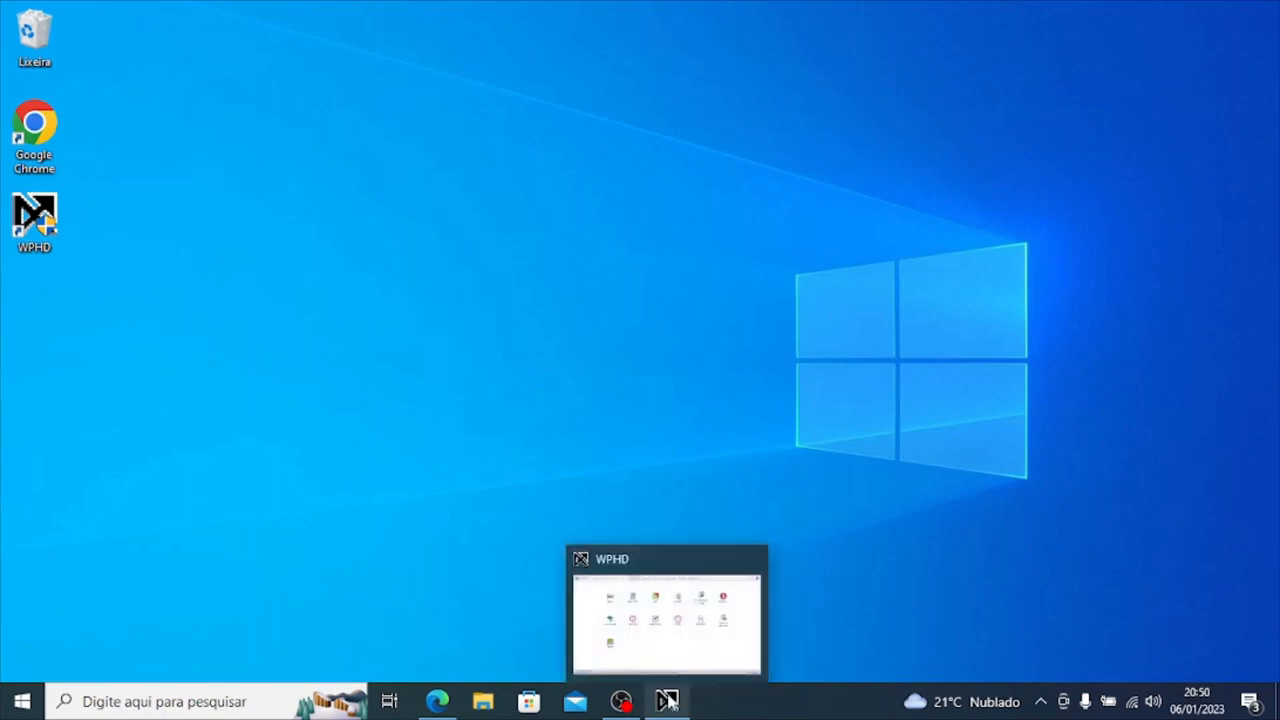
{"action": "left_click", "coordinate": [676, 648]}
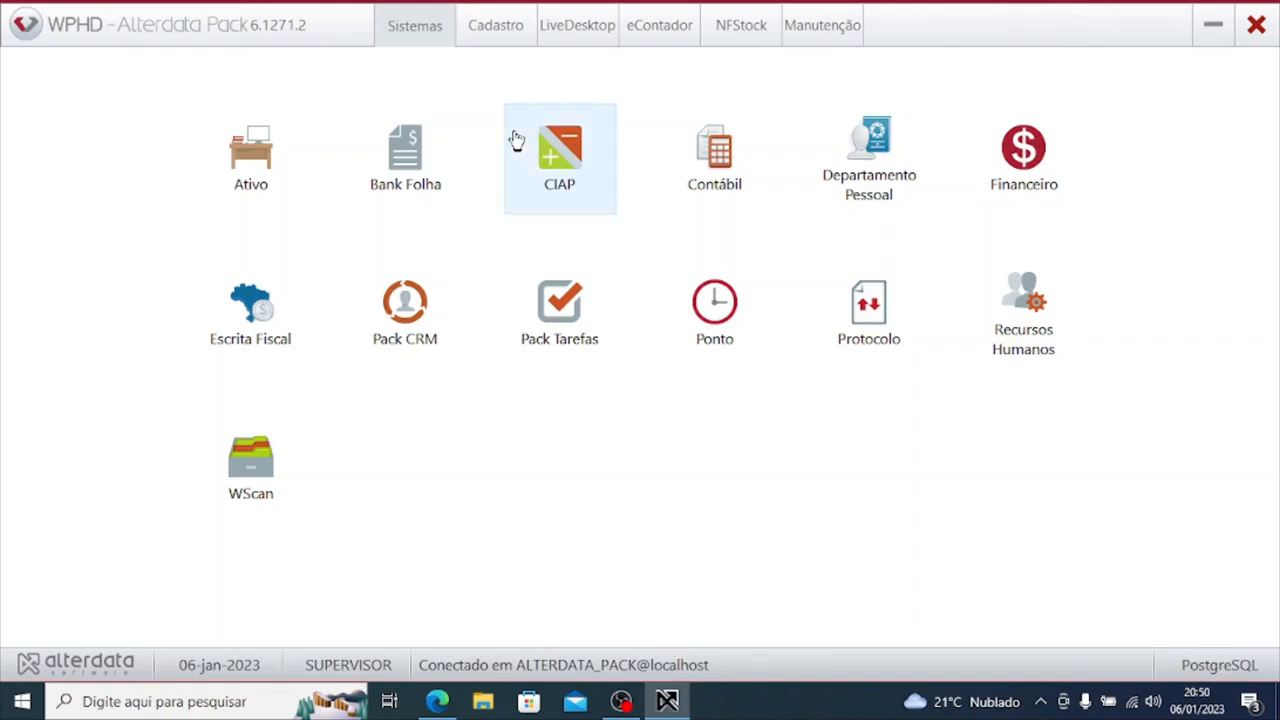
{"action": "left_click", "coordinate": [513, 31]}
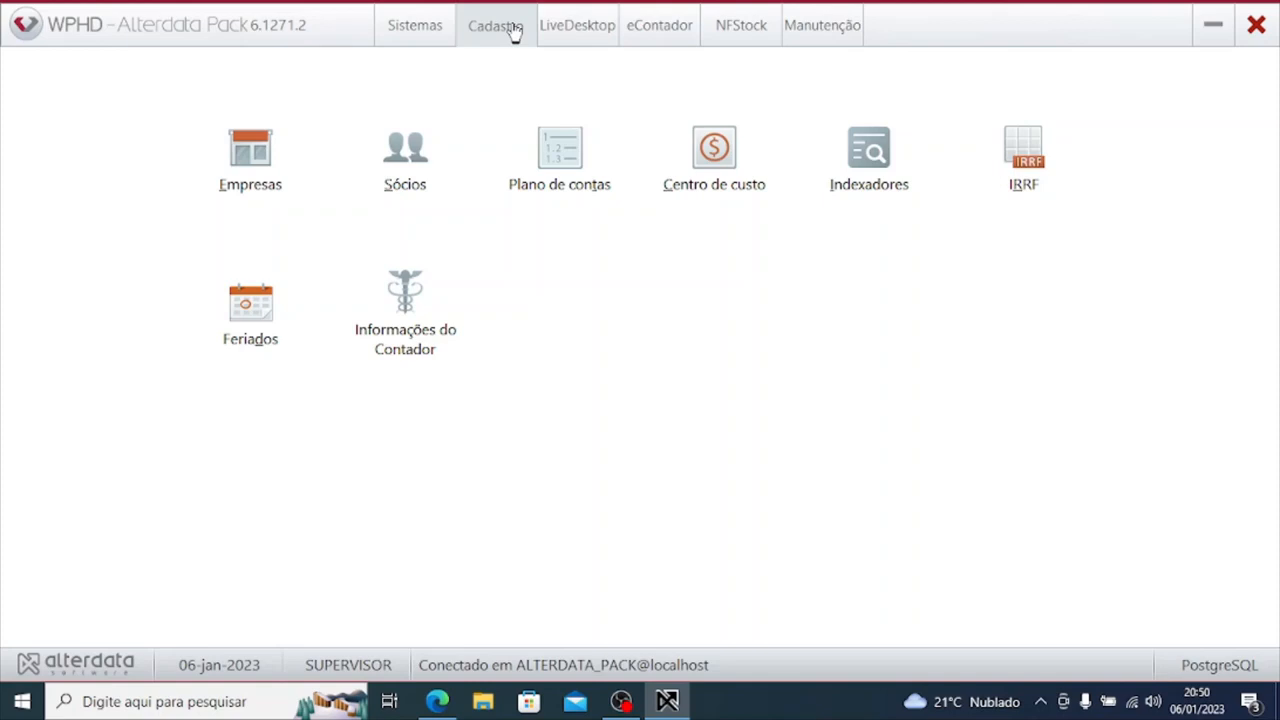
{"action": "left_click", "coordinate": [414, 24]}
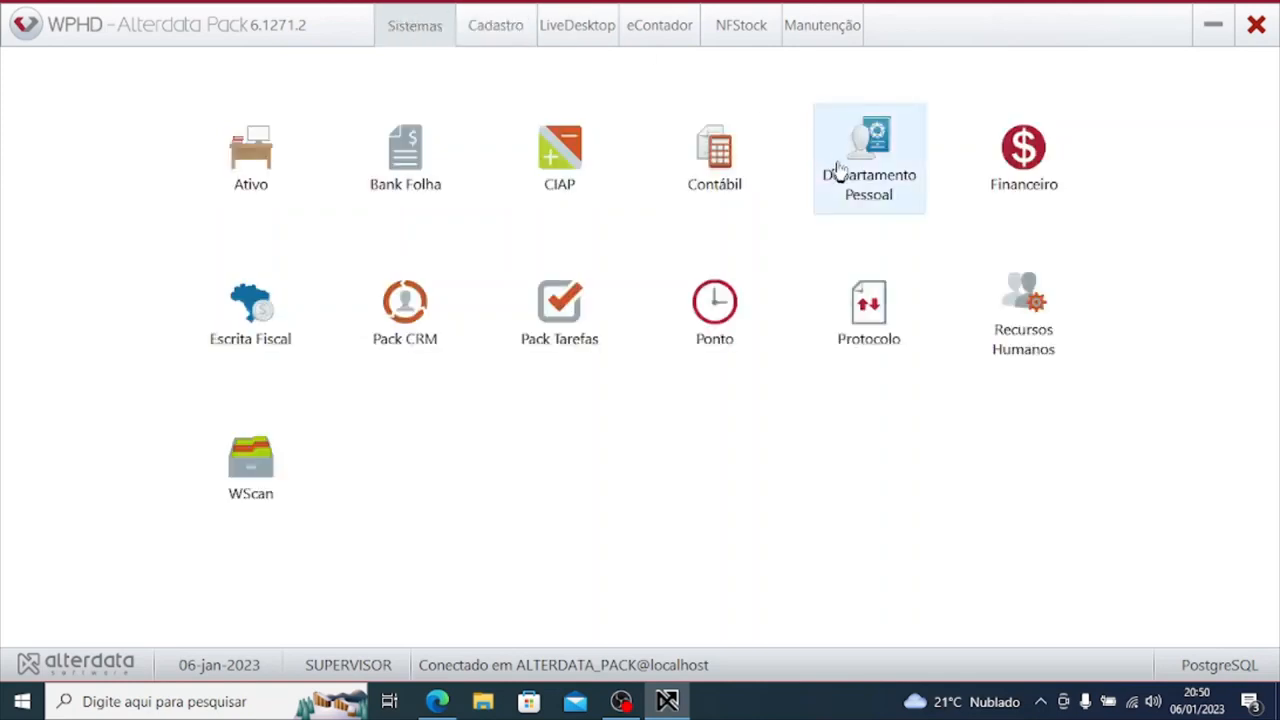
Step: Open the company record of Condominio do Edificio Lustosa and set its activity to "Condominios Prediais"
{"action": "left_click", "coordinate": [496, 26]}
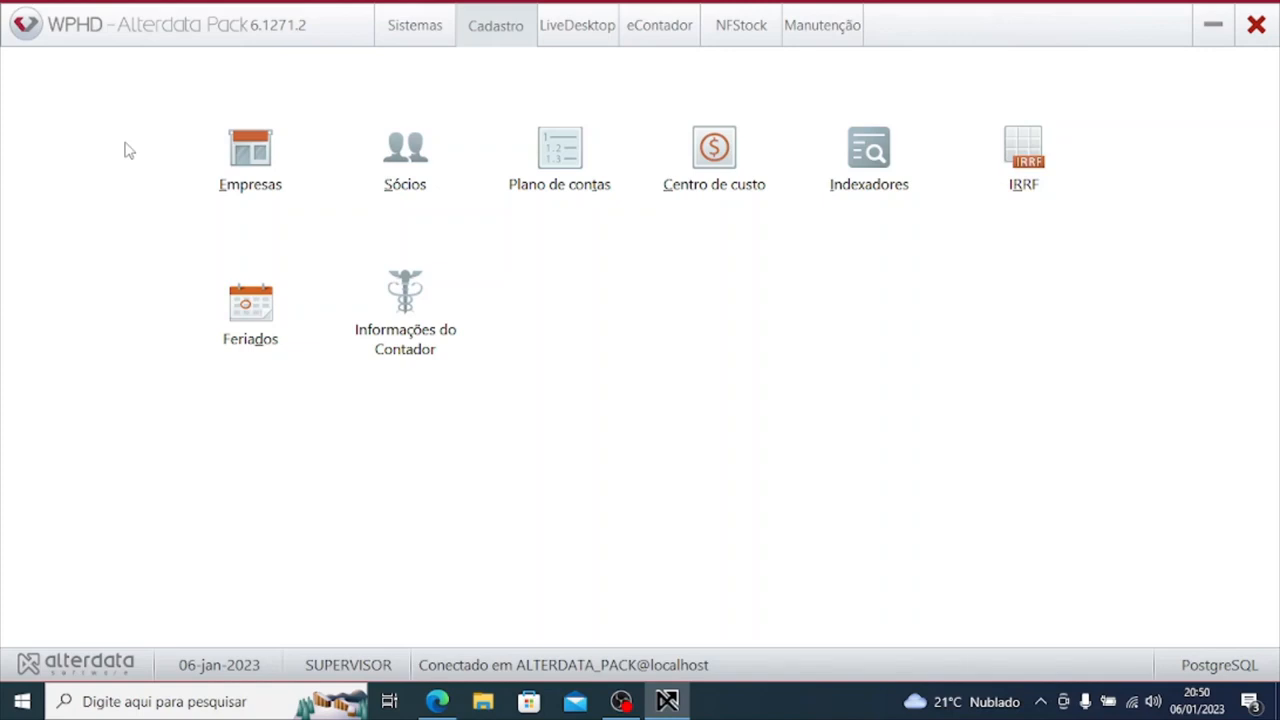
{"action": "left_click", "coordinate": [229, 158]}
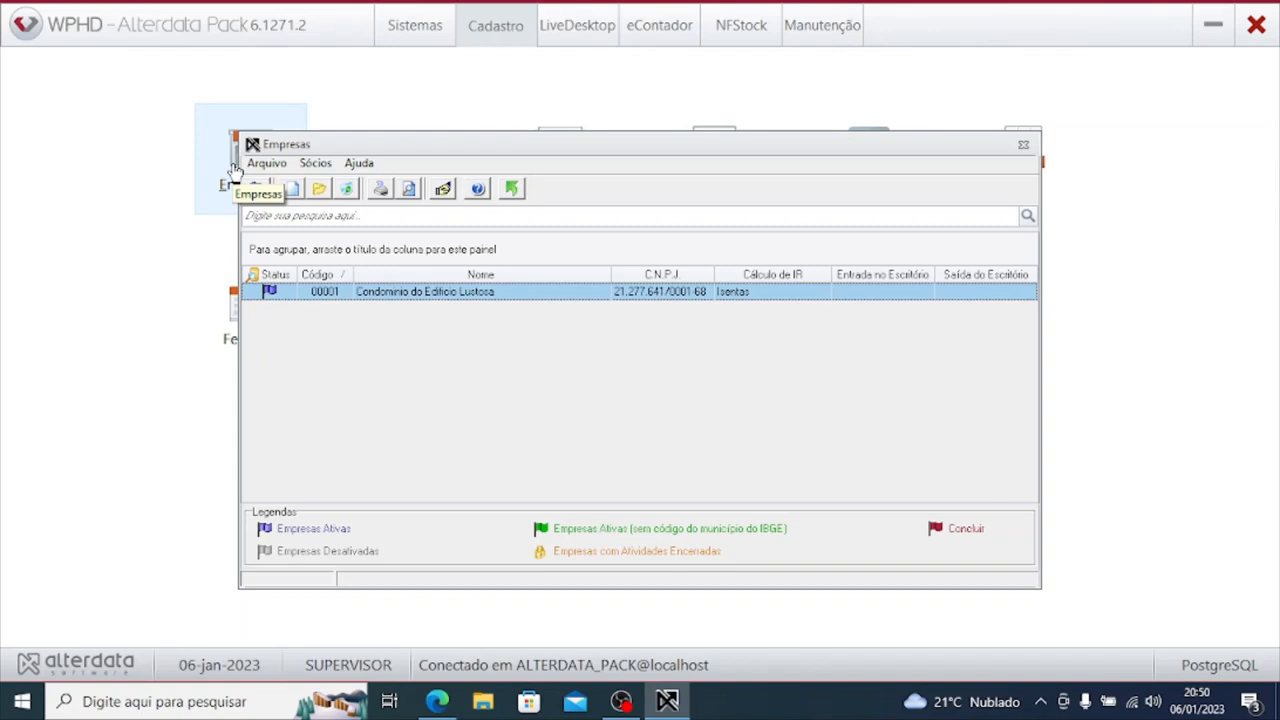
{"action": "double_click", "coordinate": [352, 294]}
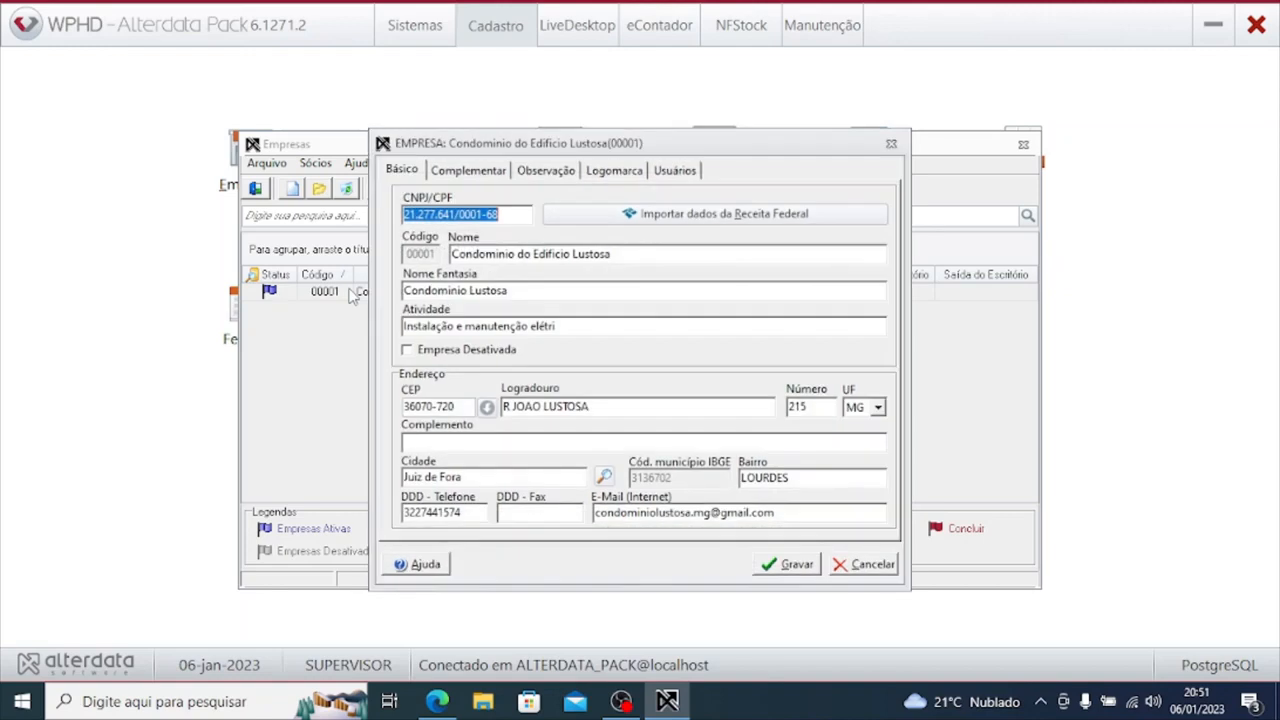
{"action": "left_click", "coordinate": [541, 328]}
{"action": "double_click", "coordinate": [541, 328]}
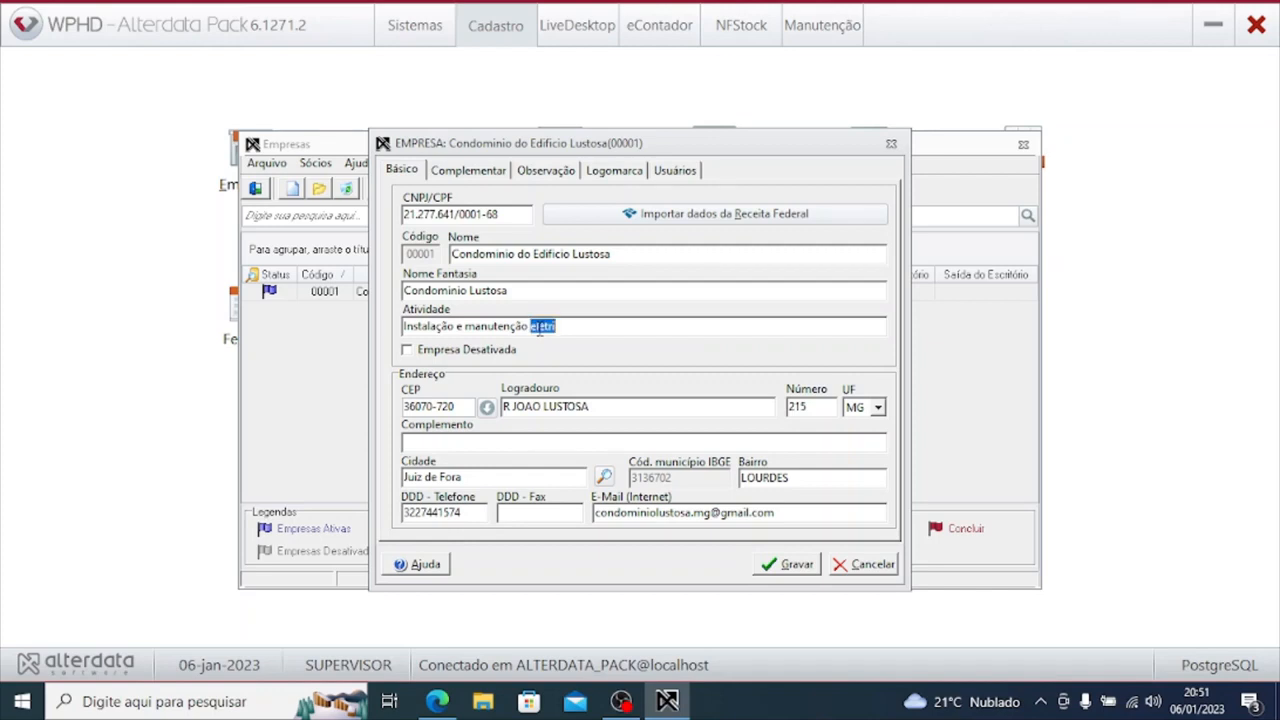
{"action": "left_click_drag", "start_coordinate": [557, 328], "coordinate": [408, 328]}
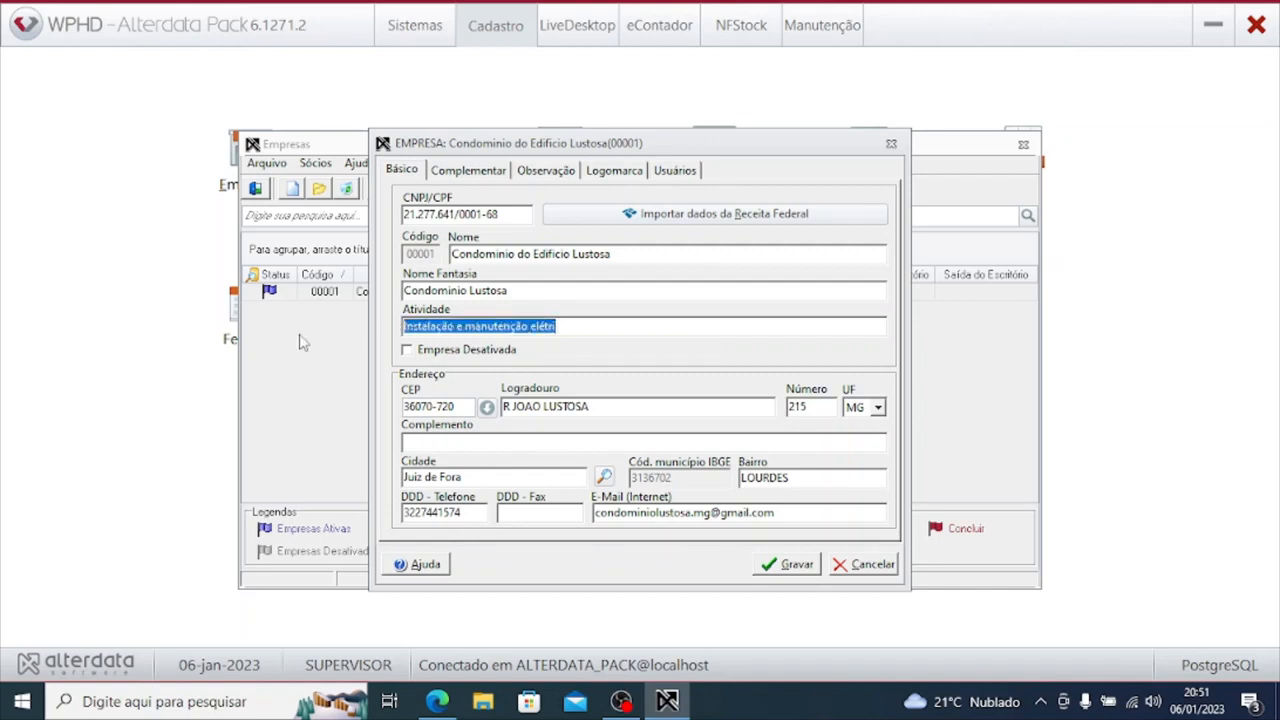
{"action": "type", "text": "Cond"}
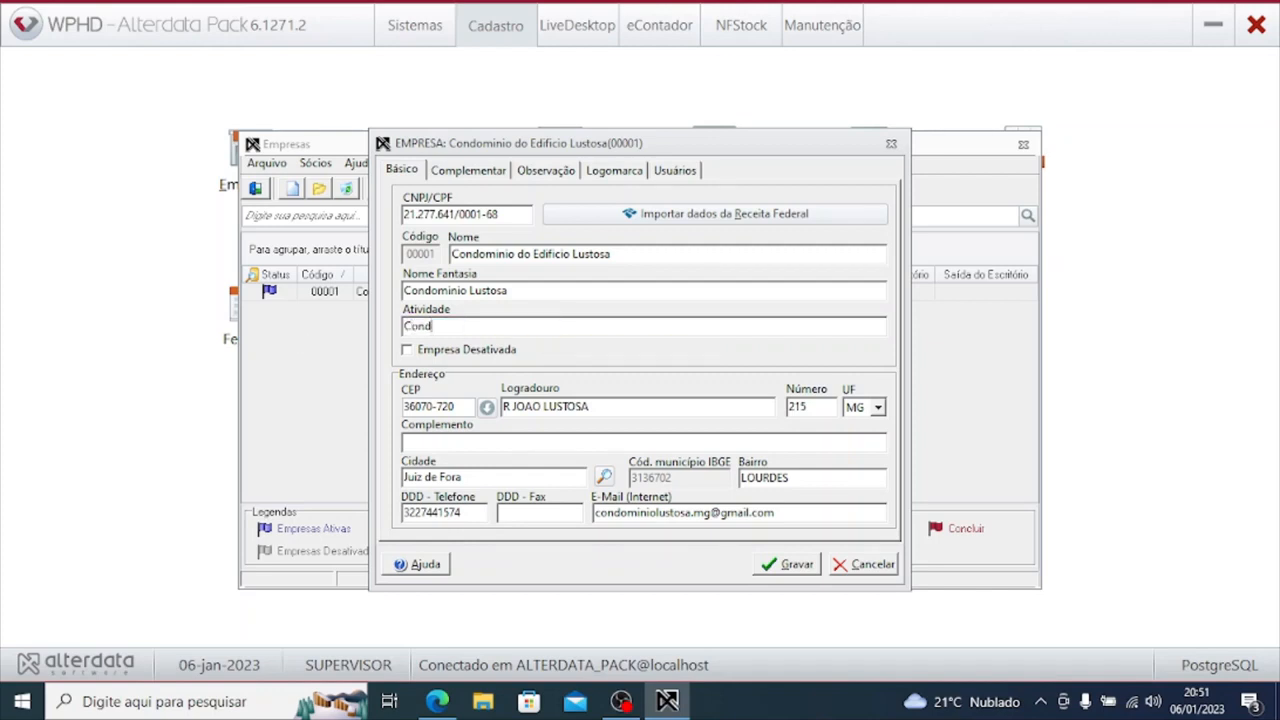
{"action": "type", "text": "ominios Prediais"}
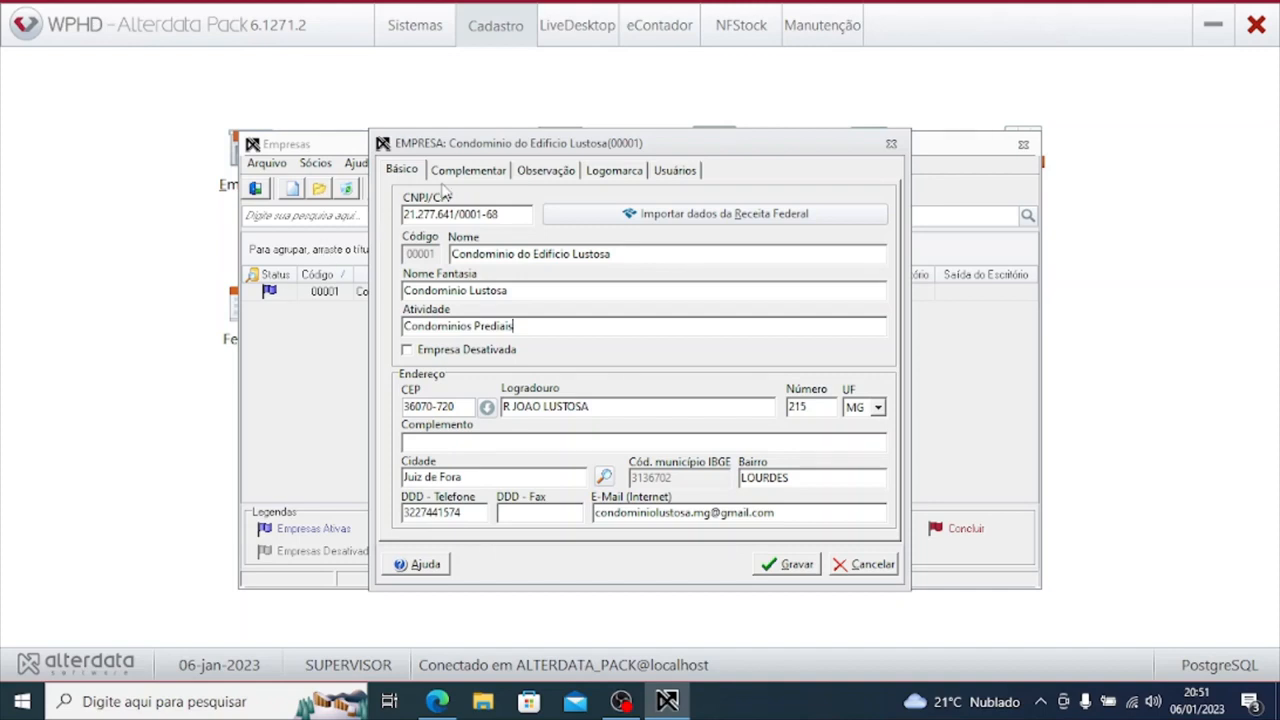
Step: Review the company's general complementary data and search the legal nature list for "cond" without selecting an entry
{"action": "left_click", "coordinate": [456, 177]}
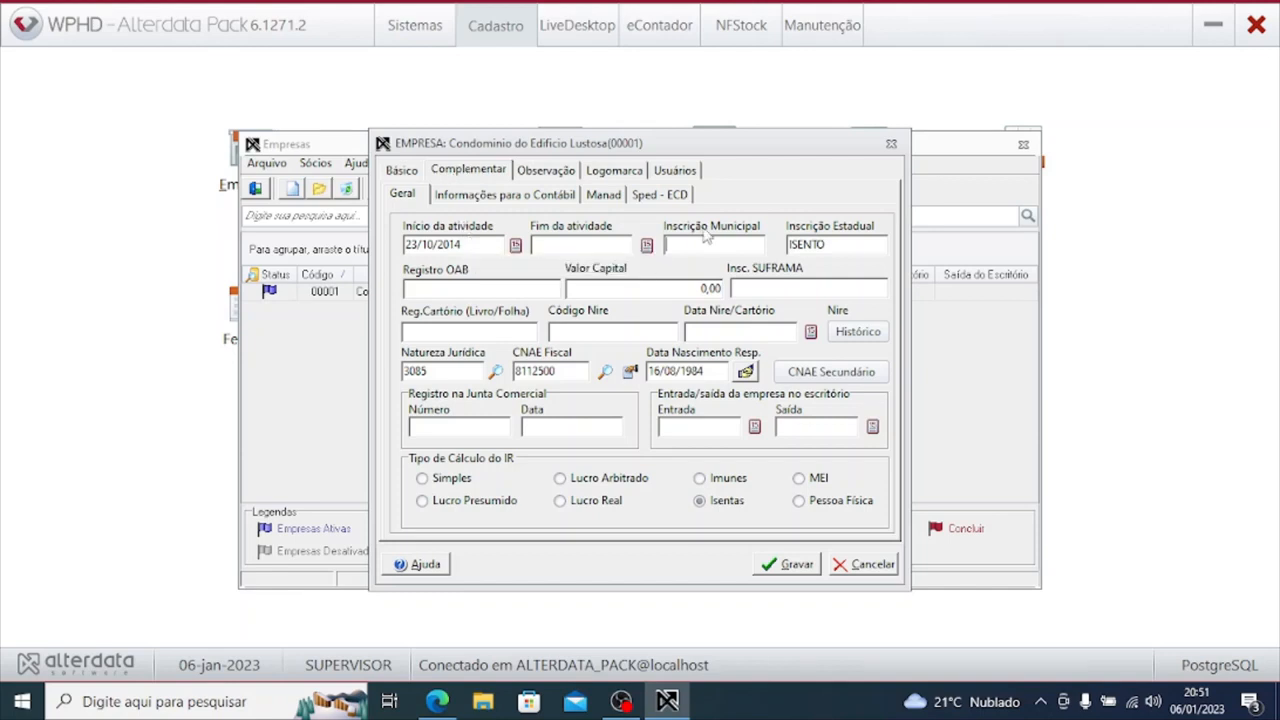
{"action": "left_click", "coordinate": [842, 247]}
{"action": "left_click_drag", "start_coordinate": [842, 247], "coordinate": [786, 247]}
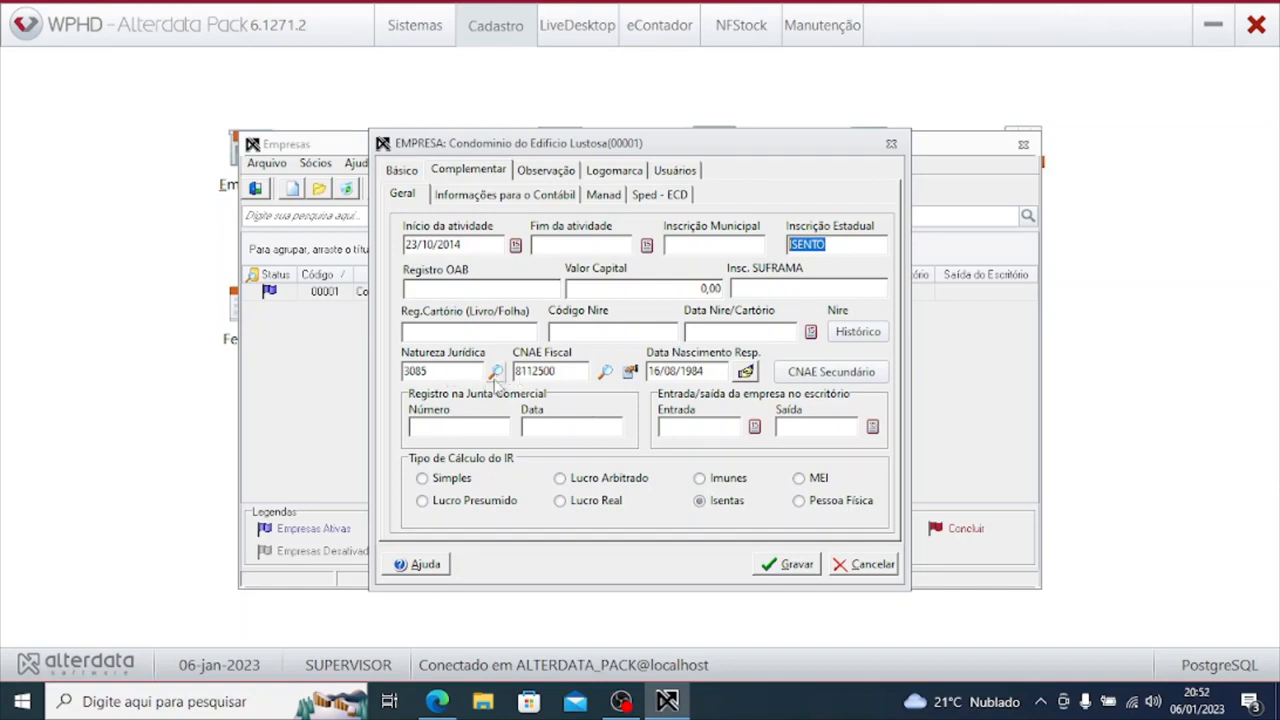
{"action": "left_click", "coordinate": [494, 376]}
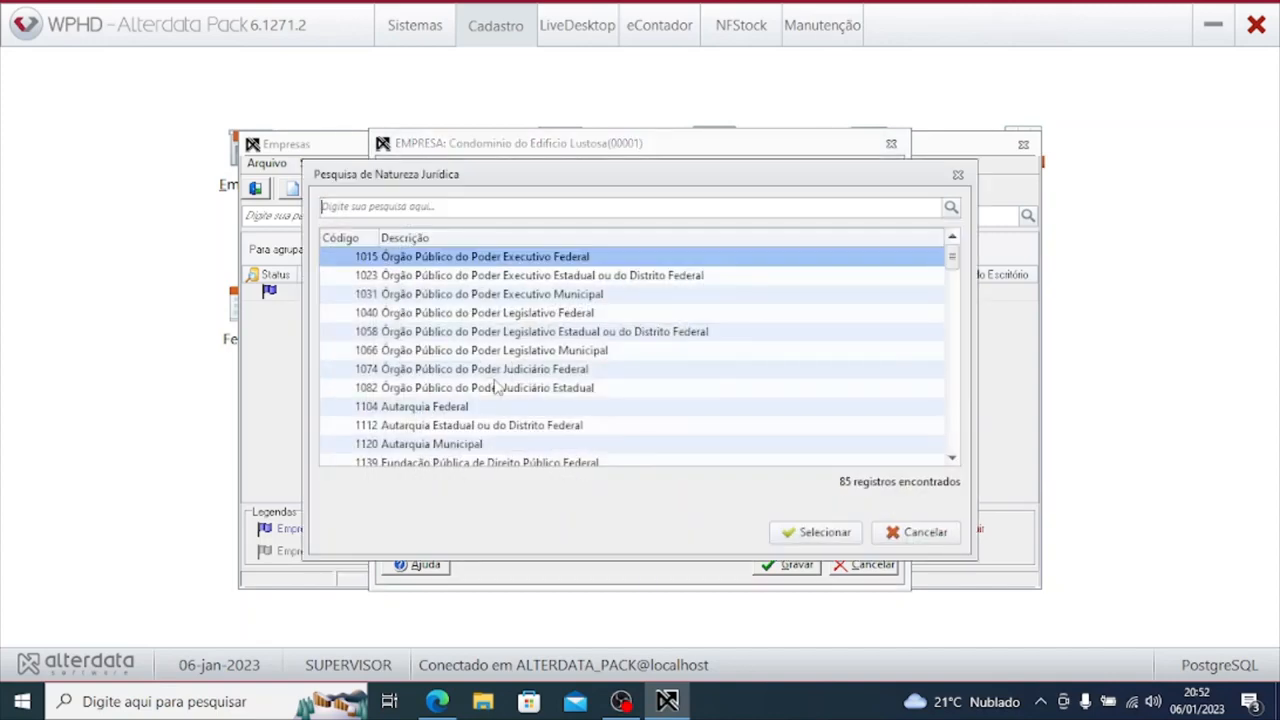
{"action": "type", "text": "cond"}
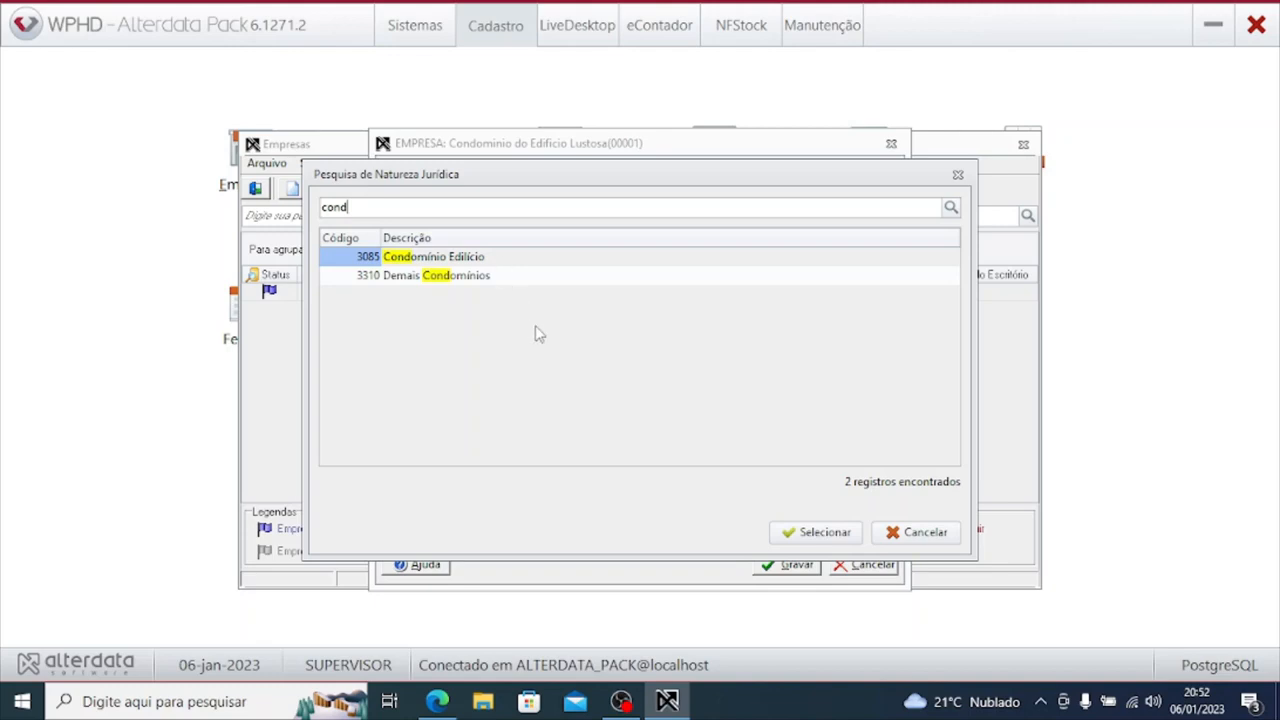
{"action": "left_click", "coordinate": [925, 538]}
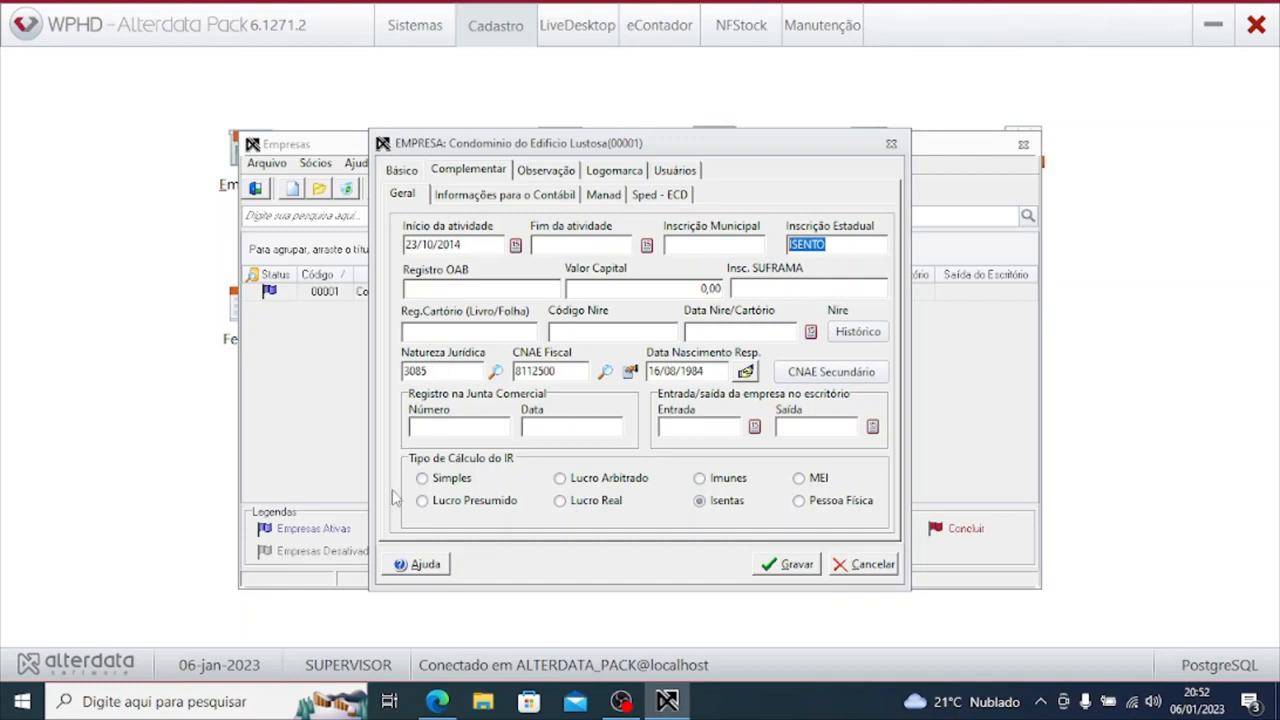
Step: Review the company's observation, logo, accounting and Manad information, ending on its general complementary data
{"action": "left_click", "coordinate": [686, 507]}
{"action": "left_click", "coordinate": [546, 172]}
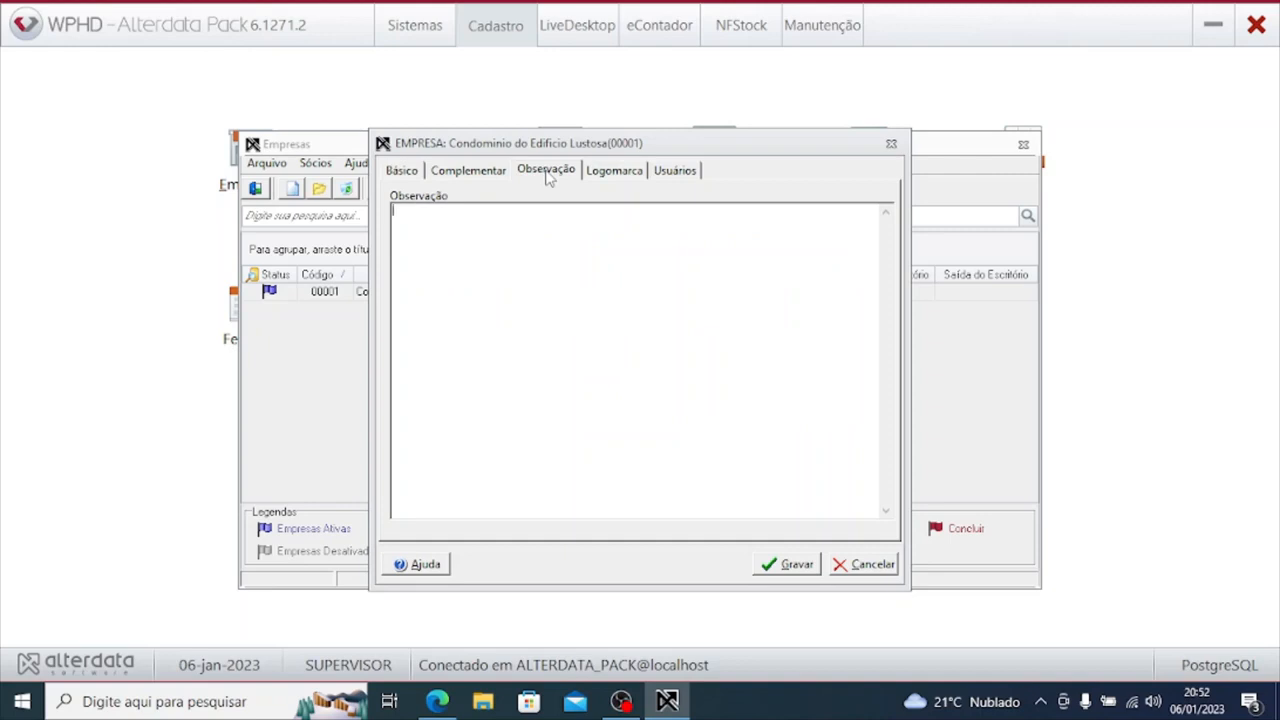
{"action": "left_click", "coordinate": [615, 173]}
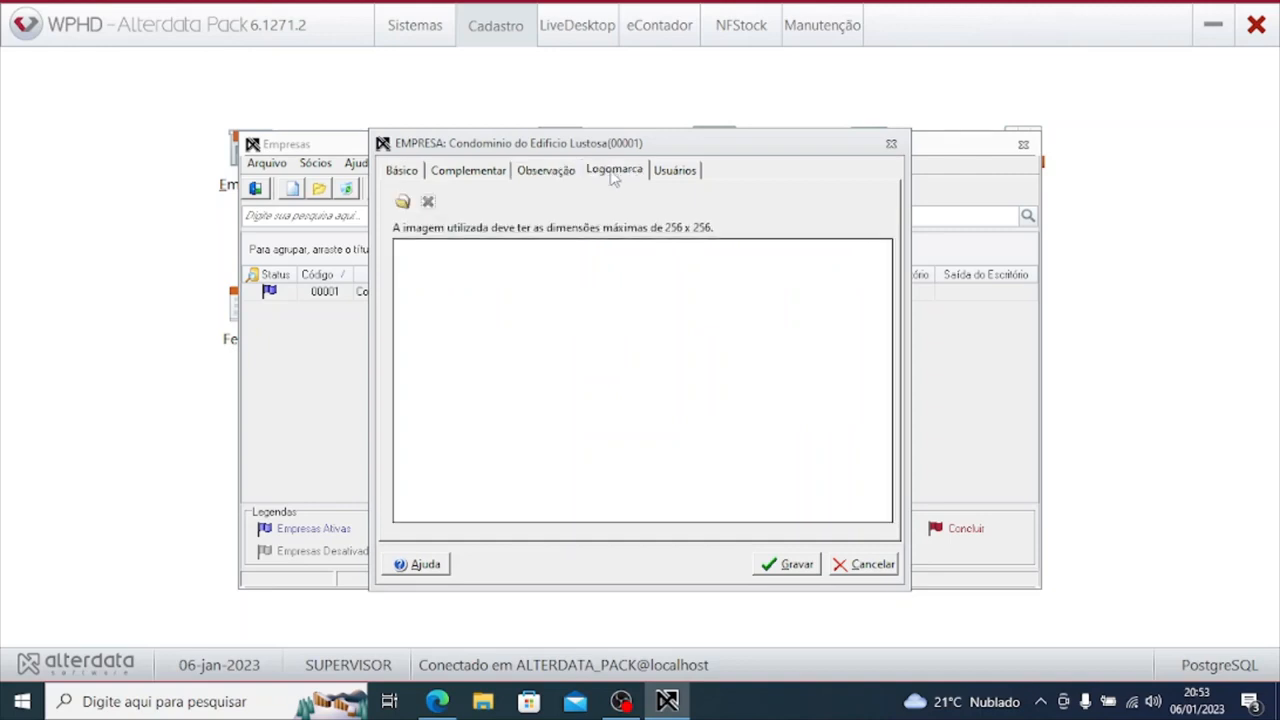
{"action": "left_click", "coordinate": [444, 172]}
{"action": "left_click", "coordinate": [455, 198]}
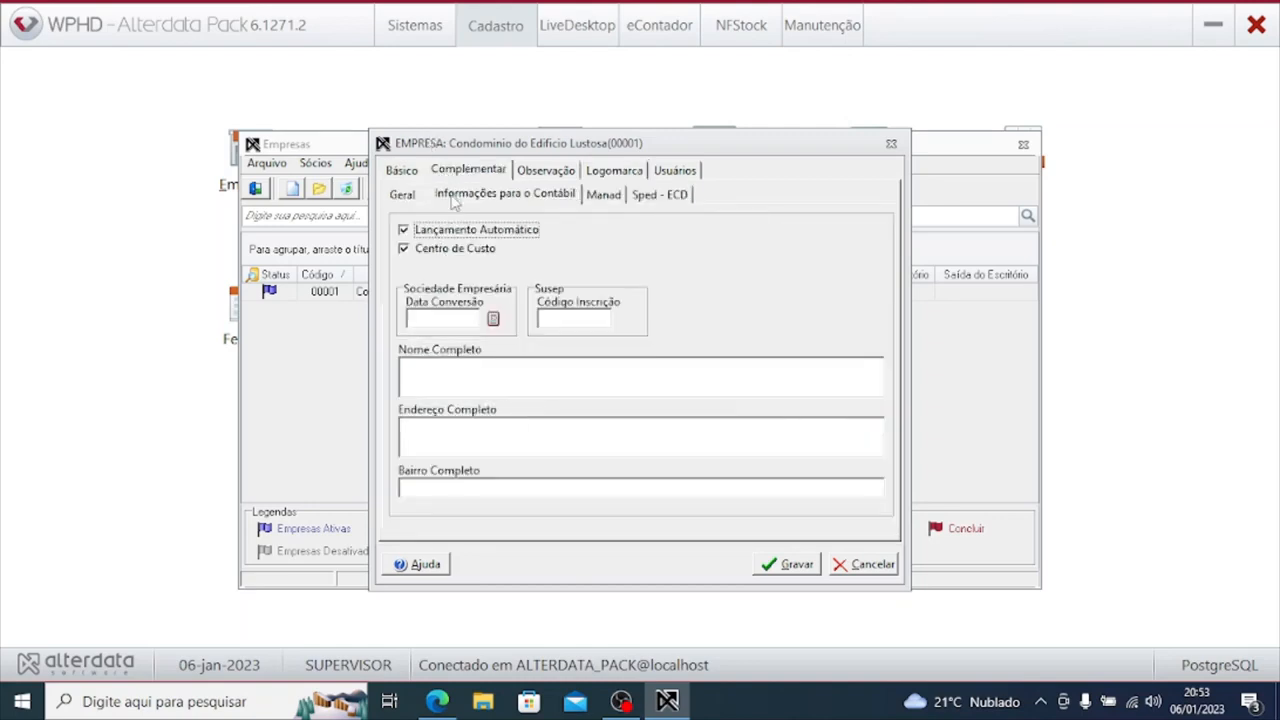
{"action": "left_click", "coordinate": [603, 196]}
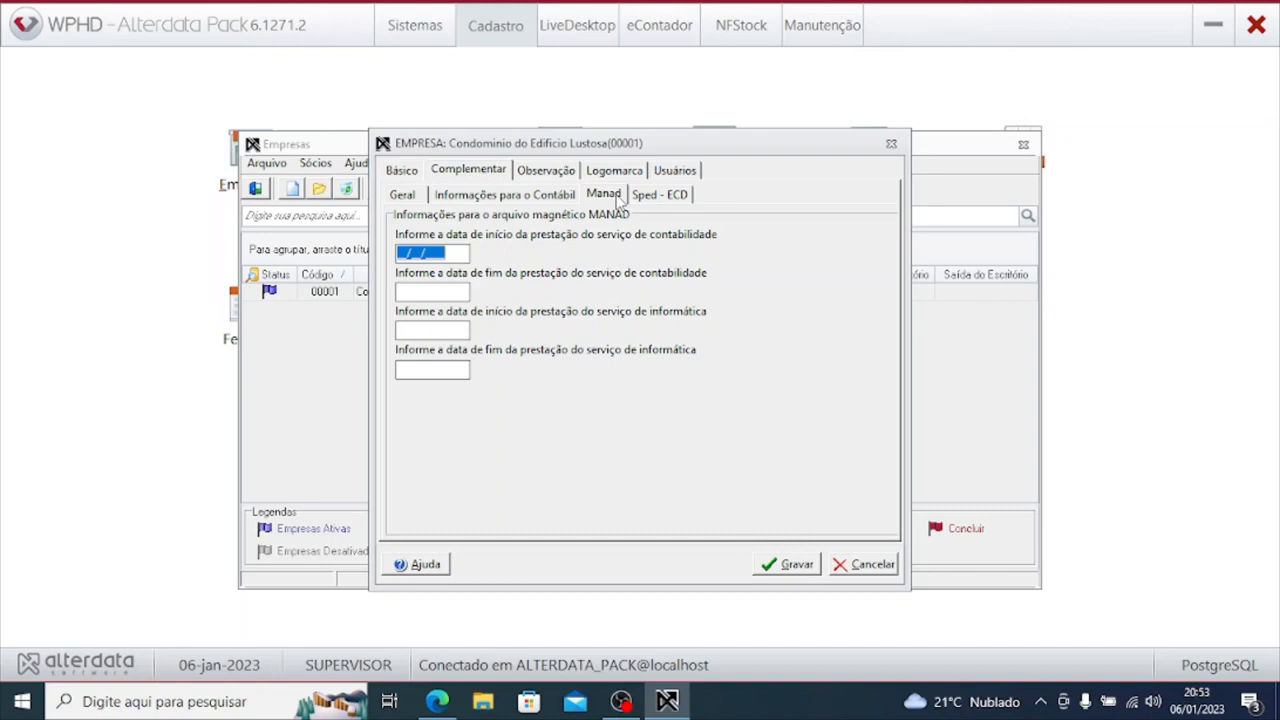
{"action": "left_click", "coordinate": [404, 196]}
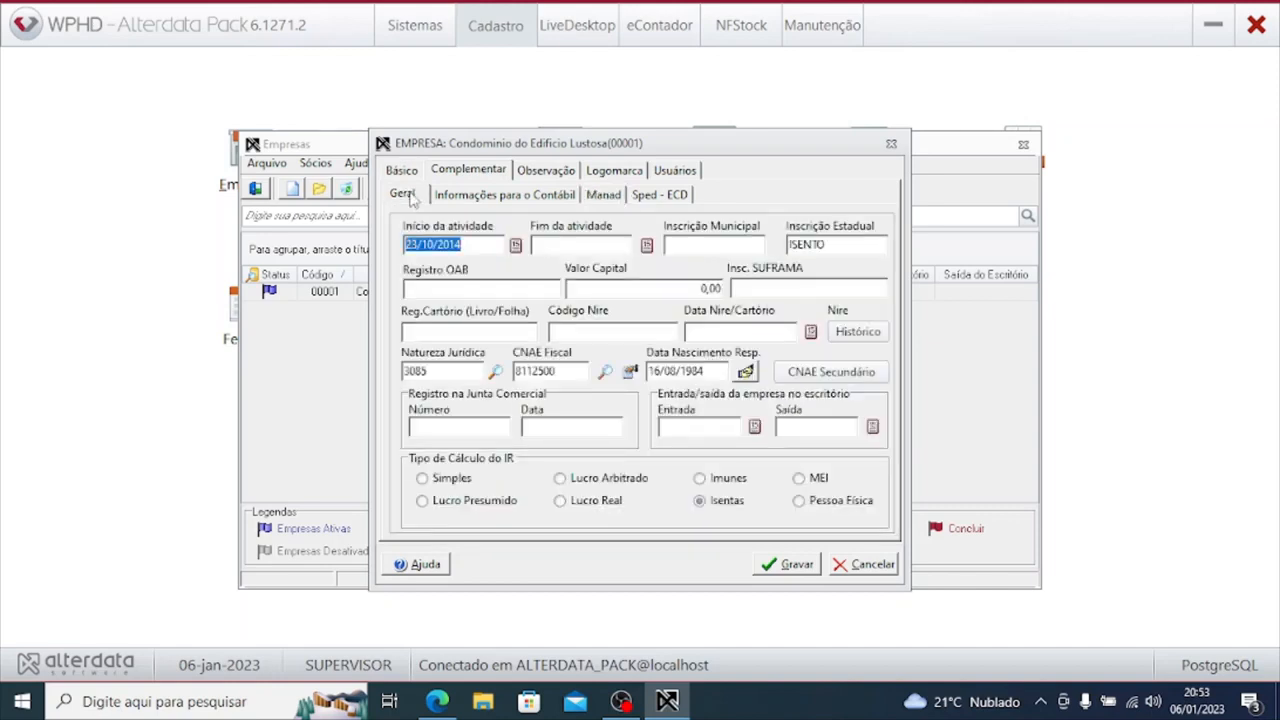
Step: Save the company record without specifying the company size and close the company list
{"action": "left_click", "coordinate": [808, 566]}
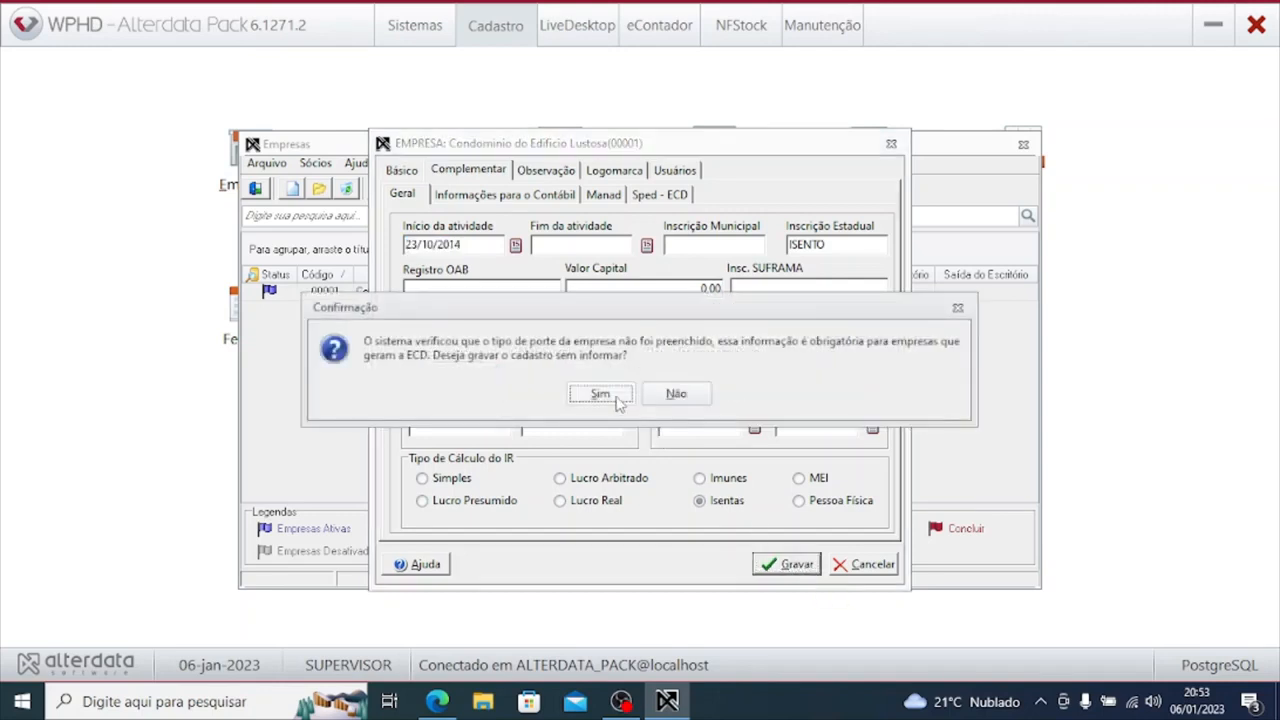
{"action": "left_click", "coordinate": [612, 396]}
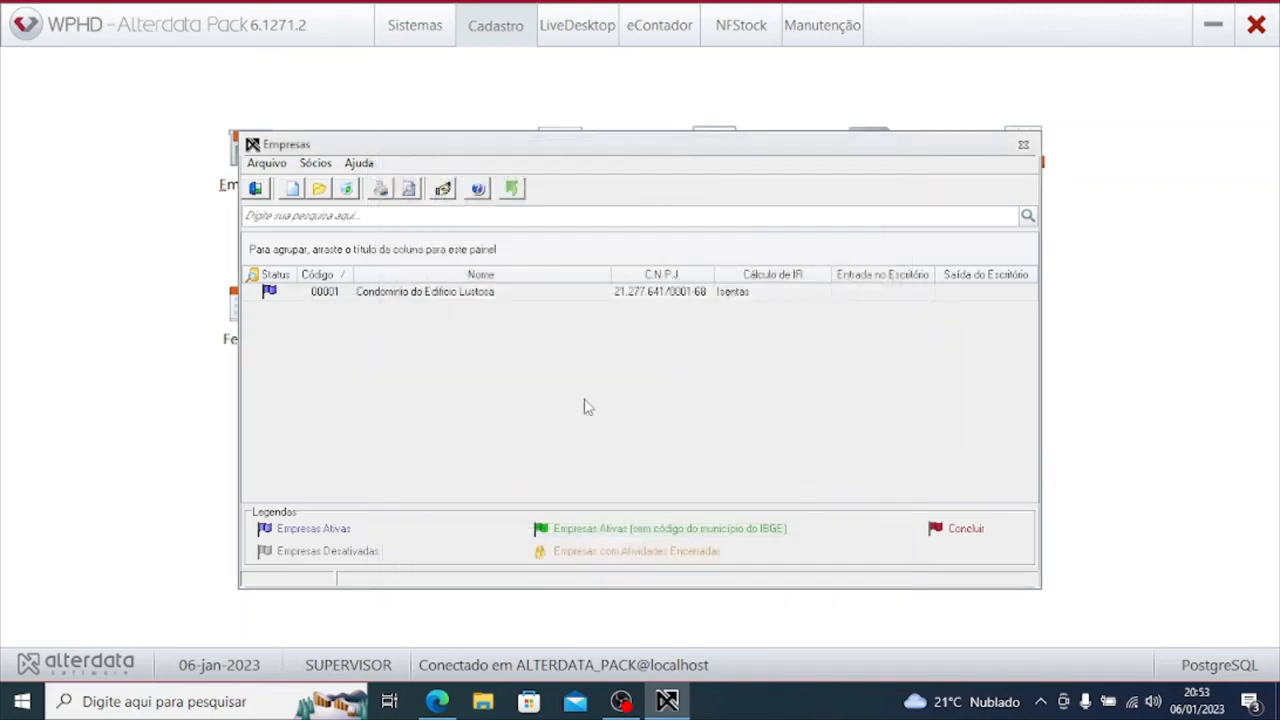
{"action": "left_click", "coordinate": [1024, 146]}
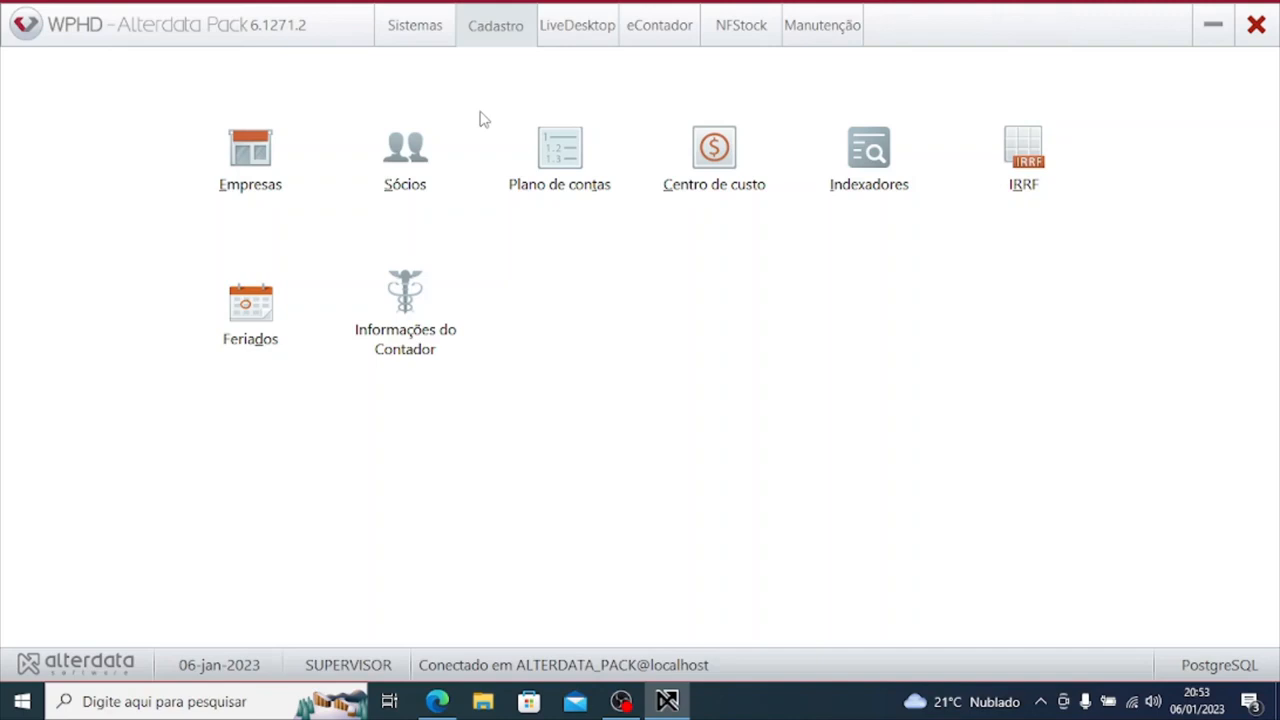
Step: View the basic and complementary data in the registered partner's record, leaving it without saving, and close the partner list
{"action": "left_click", "coordinate": [437, 143]}
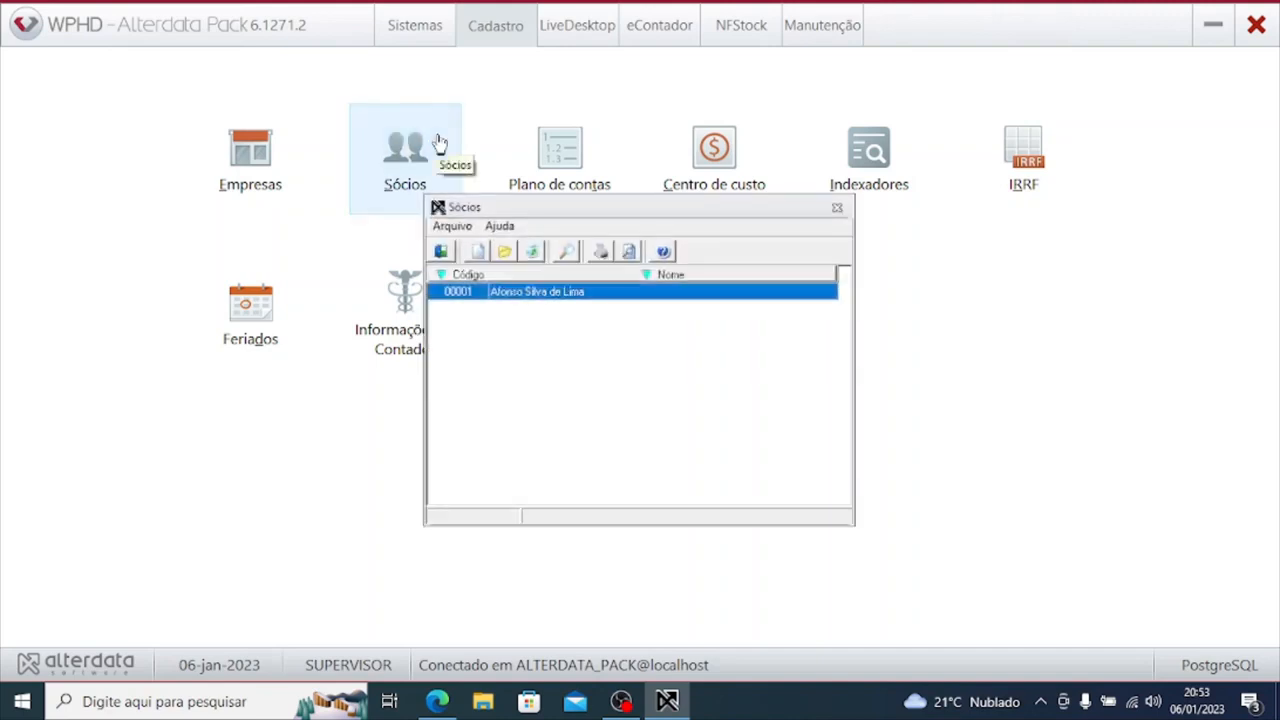
{"action": "double_click", "coordinate": [533, 292]}
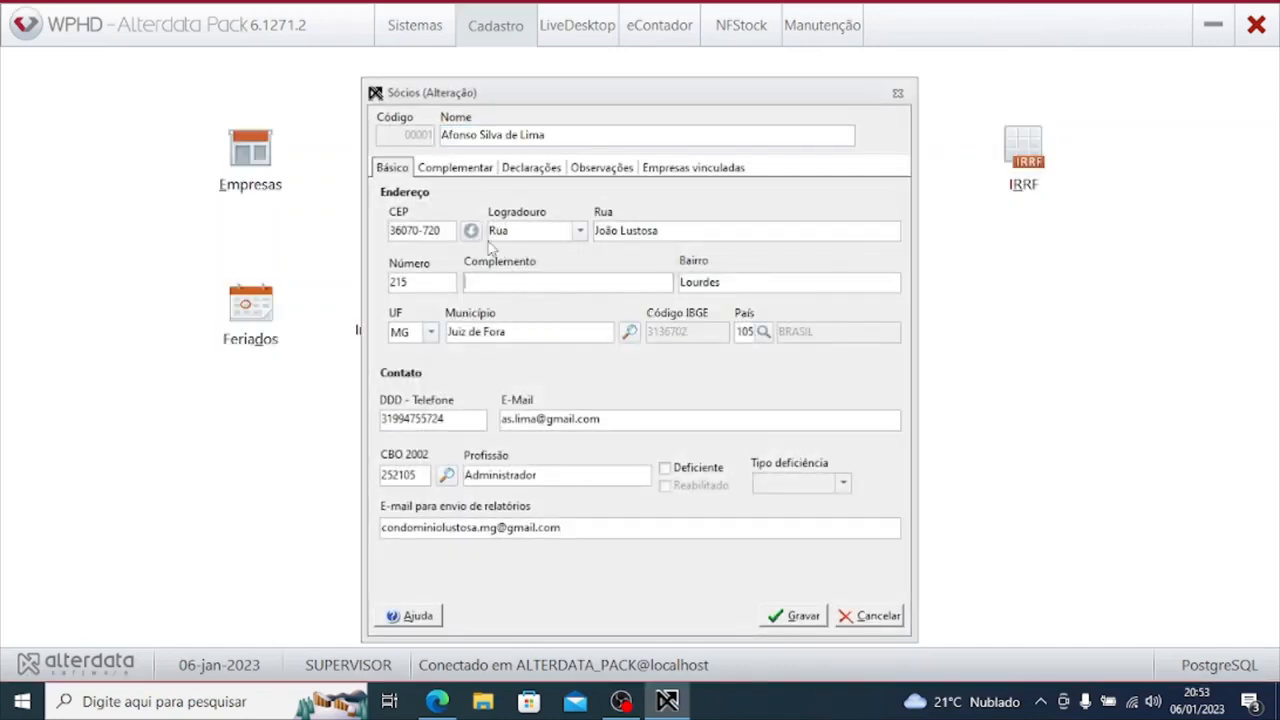
{"action": "left_click", "coordinate": [458, 170]}
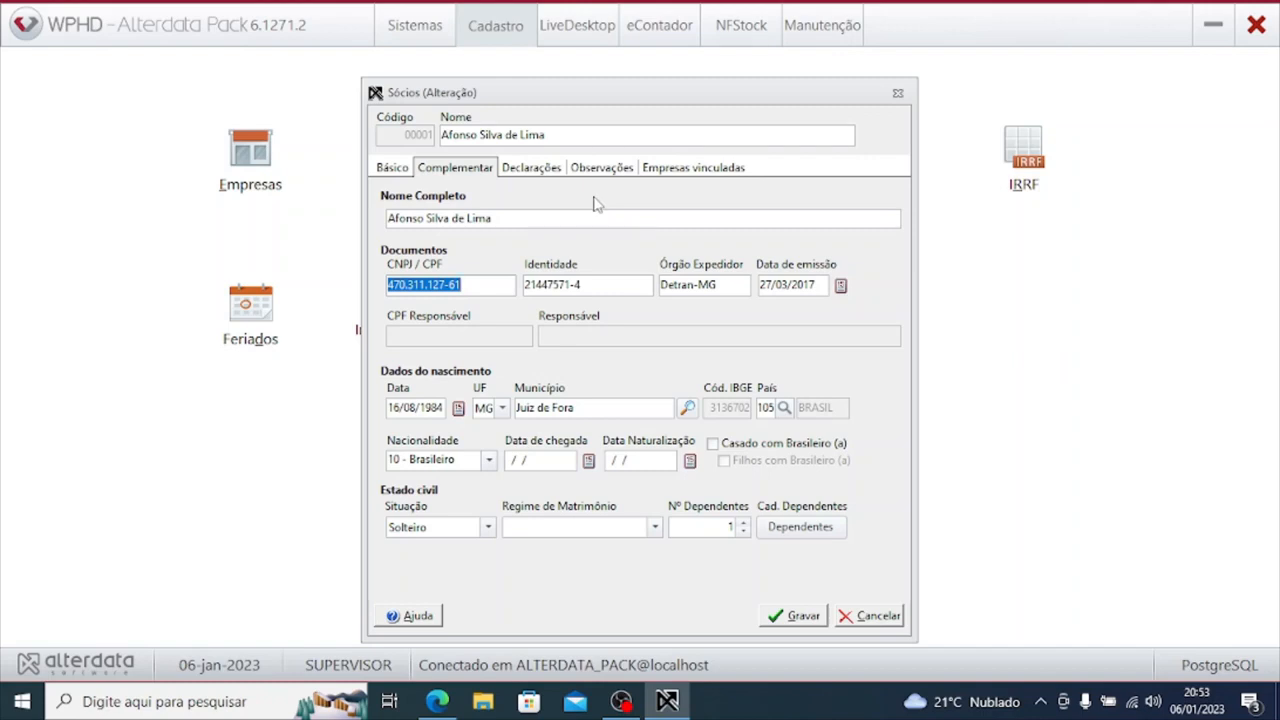
{"action": "left_click", "coordinate": [860, 617]}
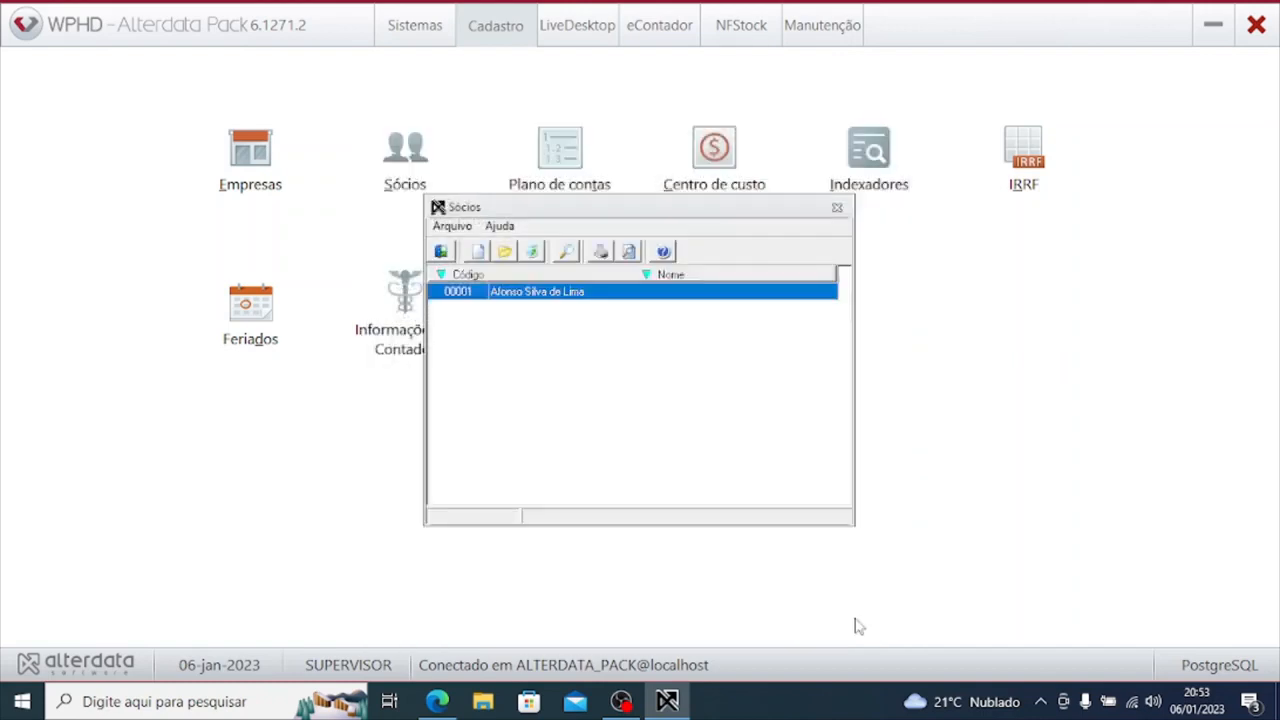
{"action": "left_click", "coordinate": [837, 207]}
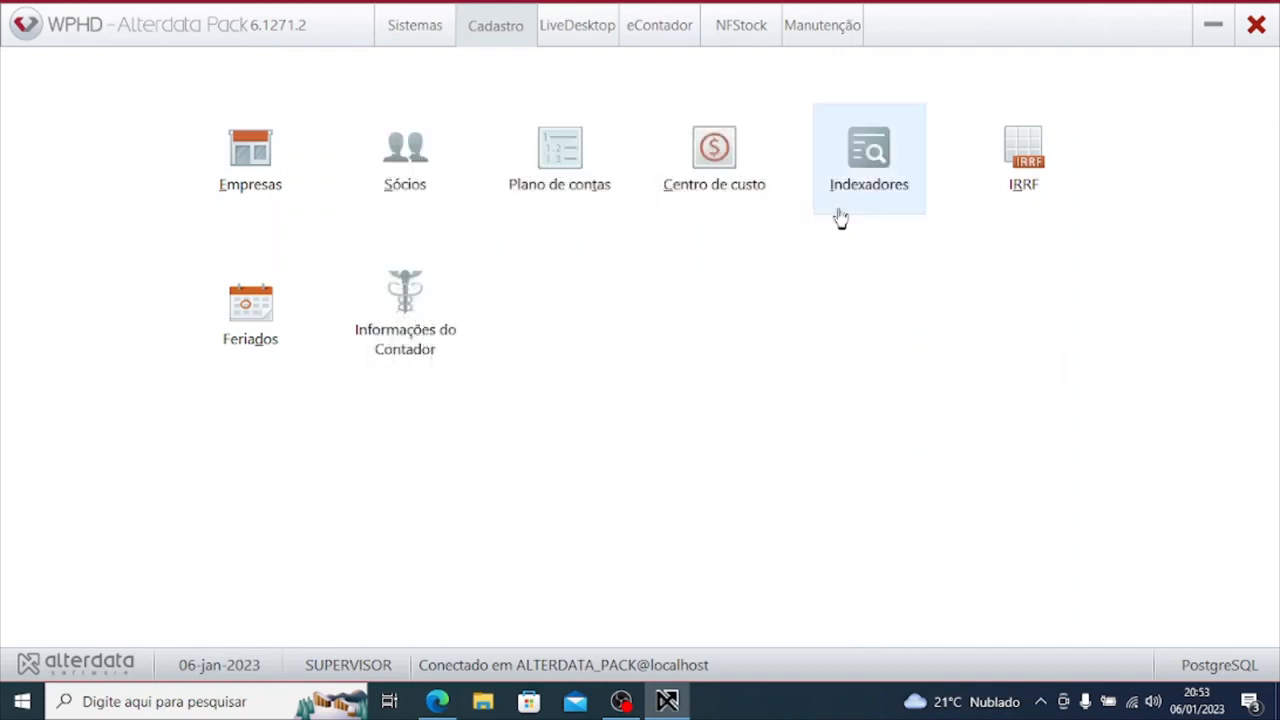
Step: Review the partner's link record for Condominio do Edificio Lustosa, save it without verifying the missing data, and close the partner and company lists
{"action": "left_click", "coordinate": [255, 192]}
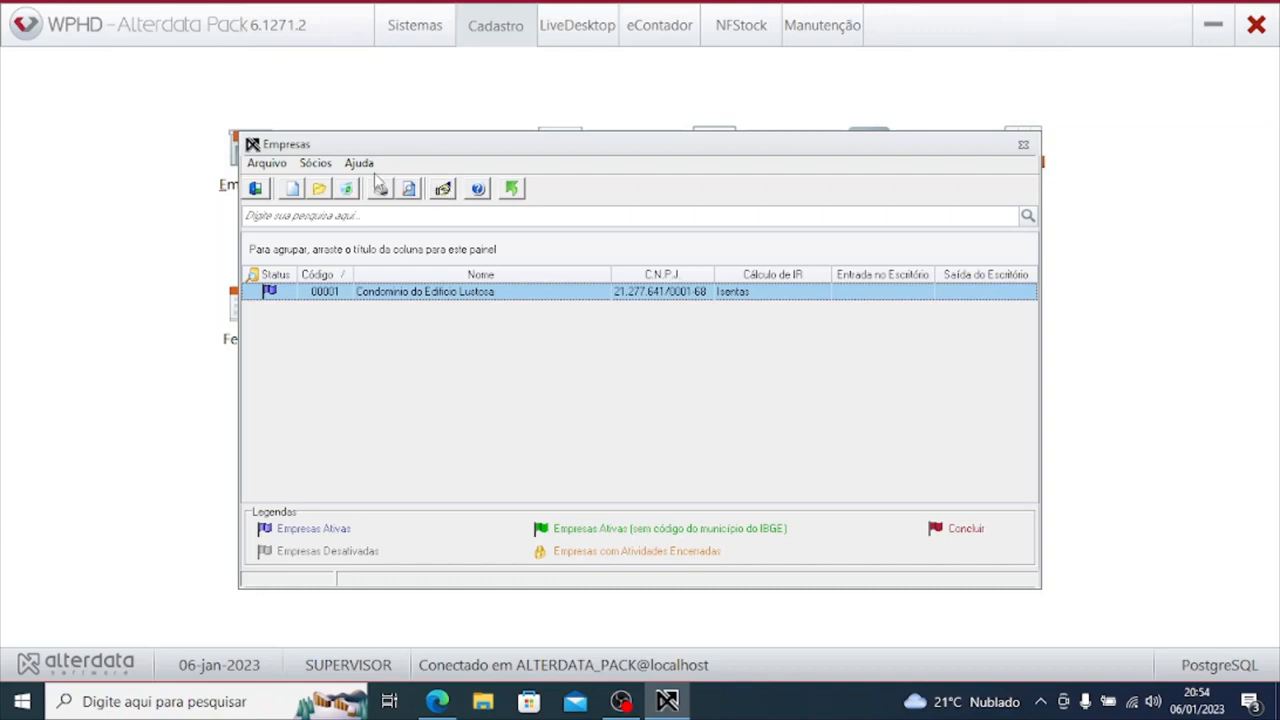
{"action": "left_click", "coordinate": [445, 191]}
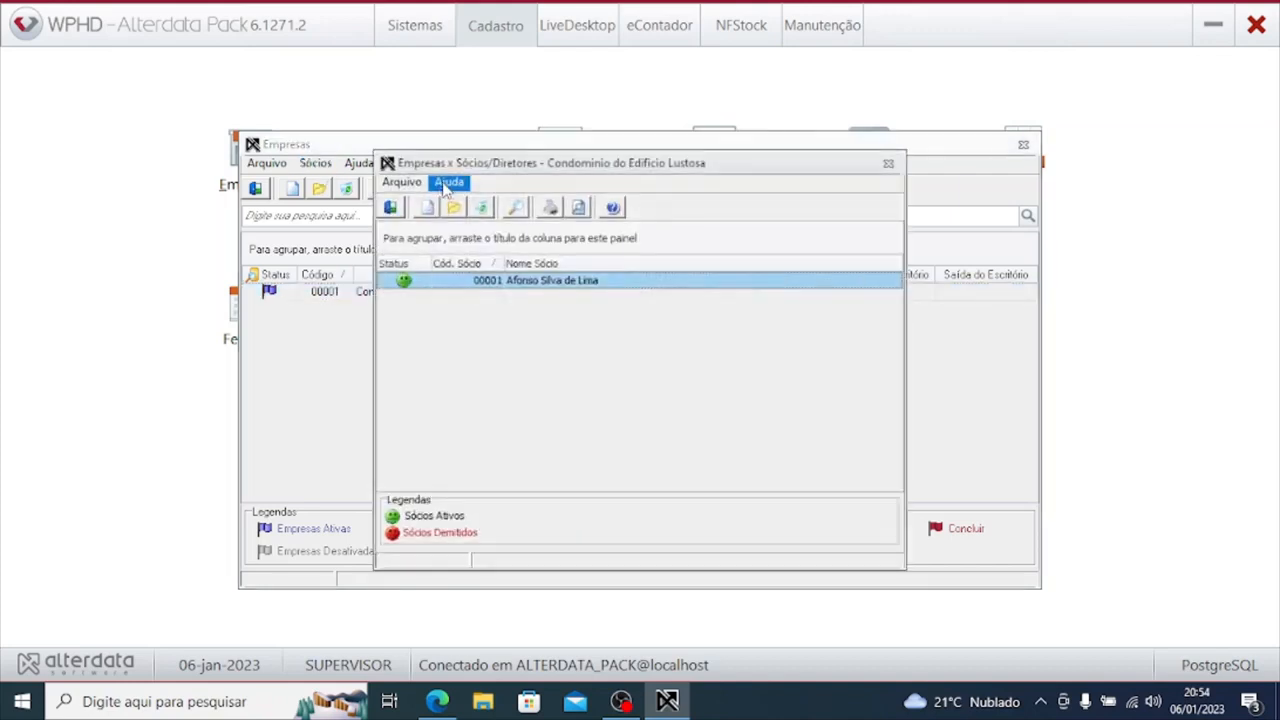
{"action": "double_click", "coordinate": [491, 281]}
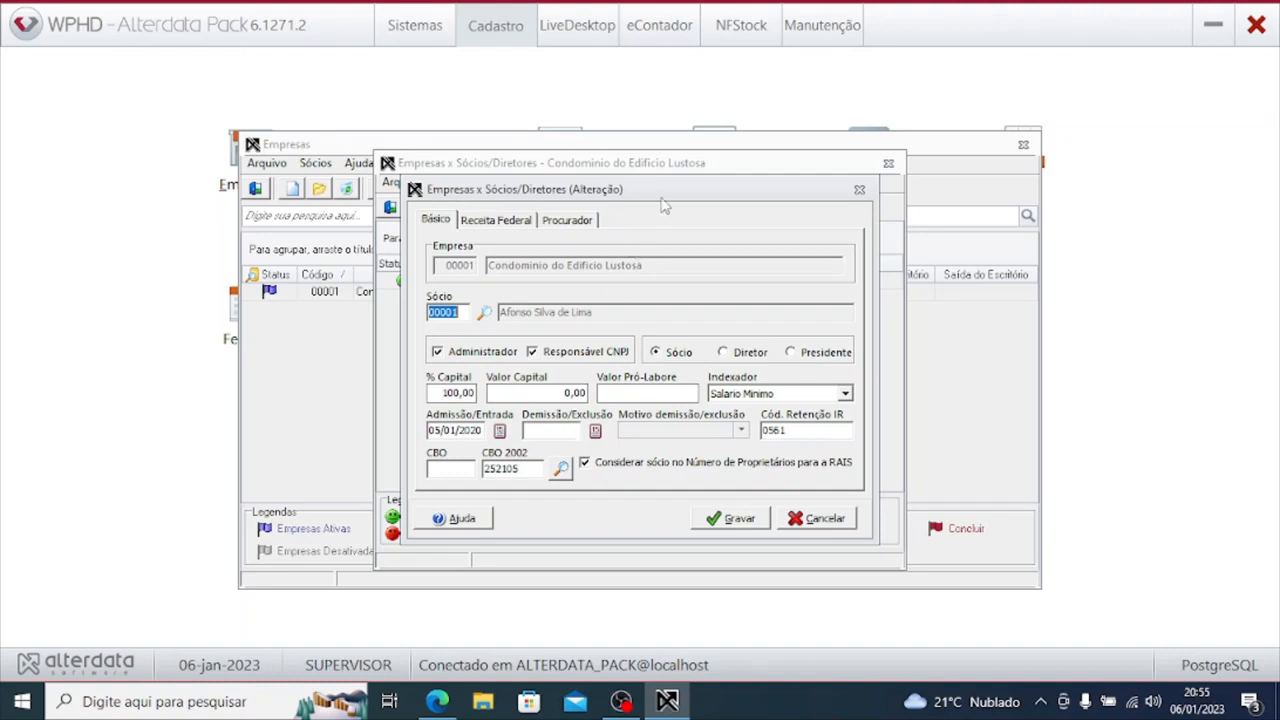
{"action": "left_click_drag", "start_coordinate": [671, 198], "coordinate": [948, 253]}
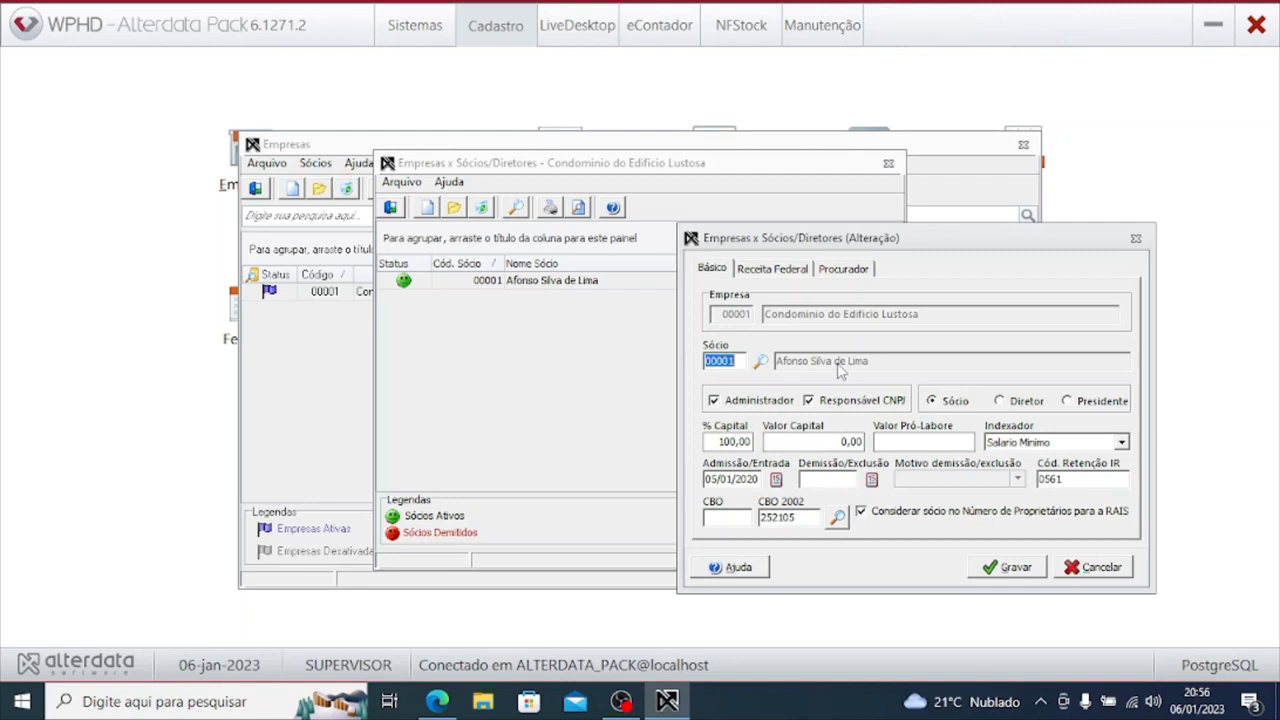
{"action": "left_click", "coordinate": [1011, 576]}
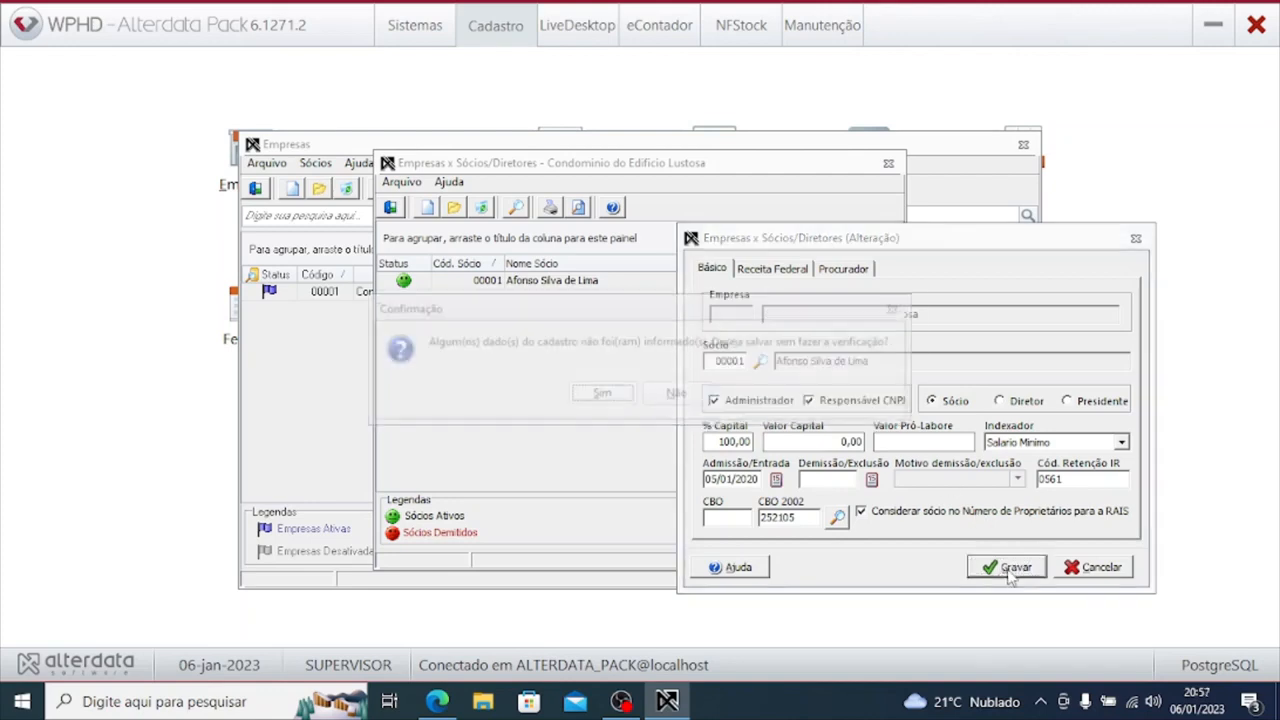
{"action": "left_click", "coordinate": [605, 394]}
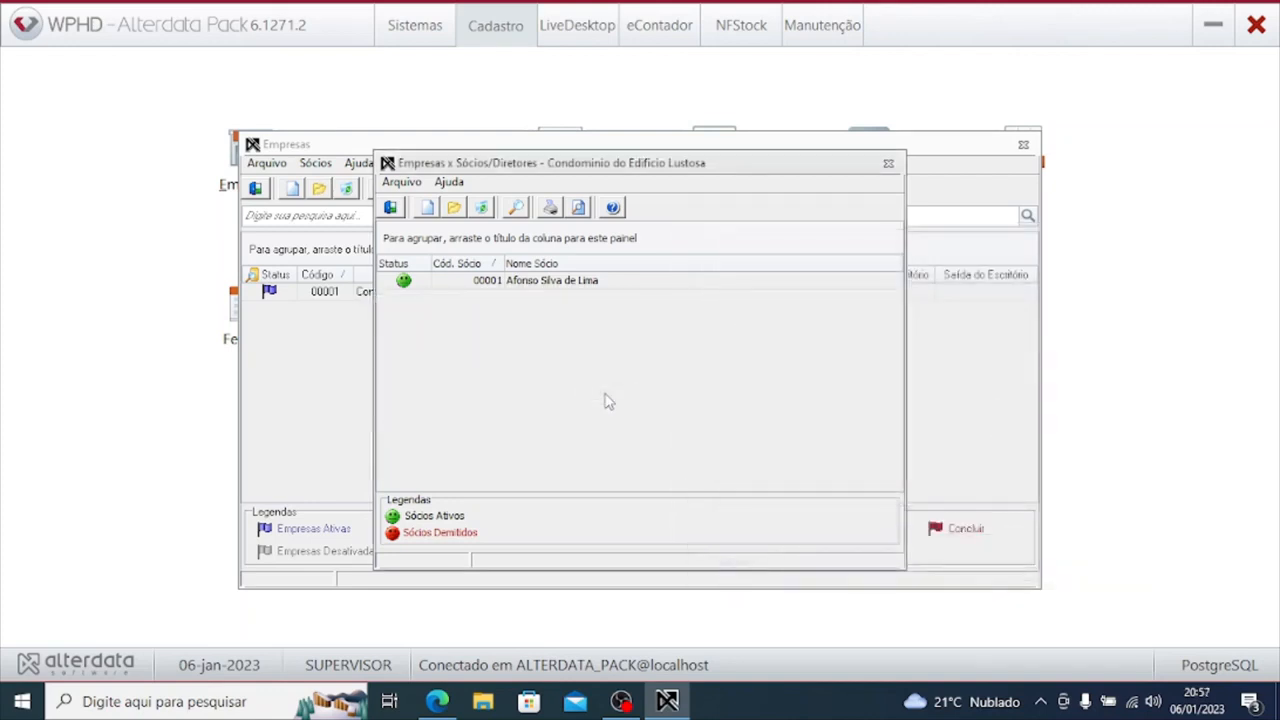
{"action": "left_click", "coordinate": [888, 163]}
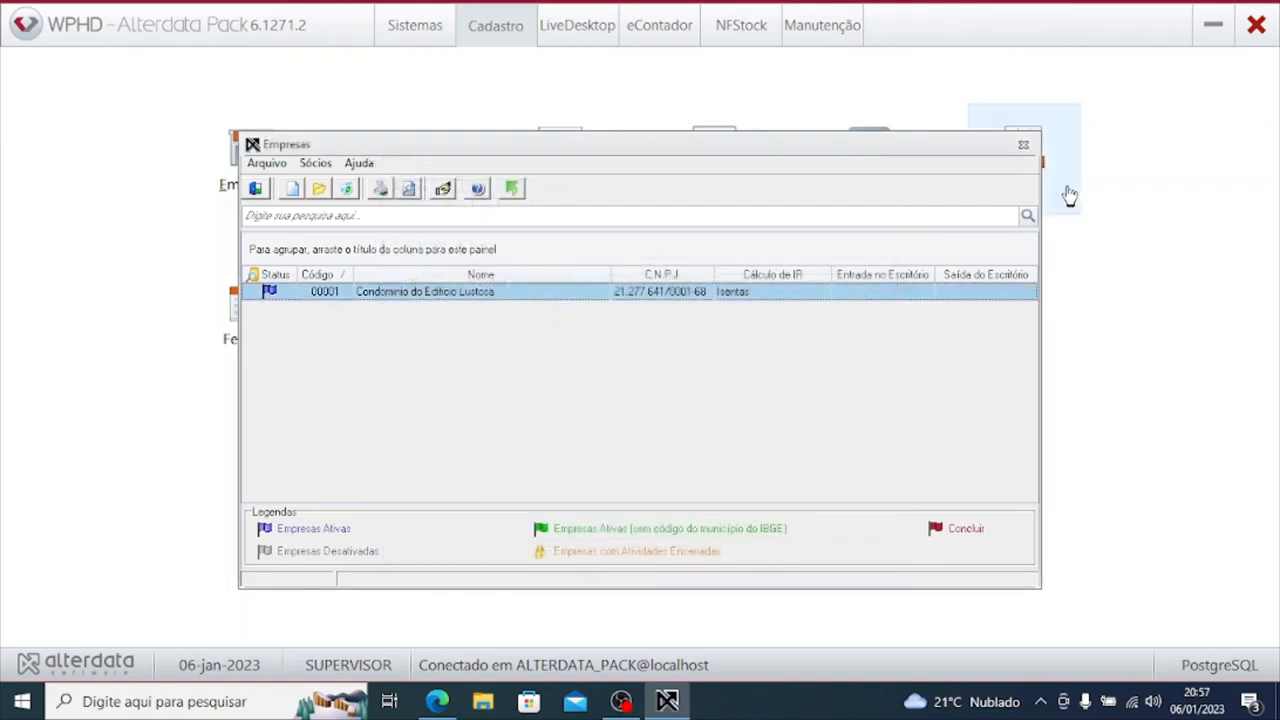
{"action": "left_click", "coordinate": [1023, 144]}
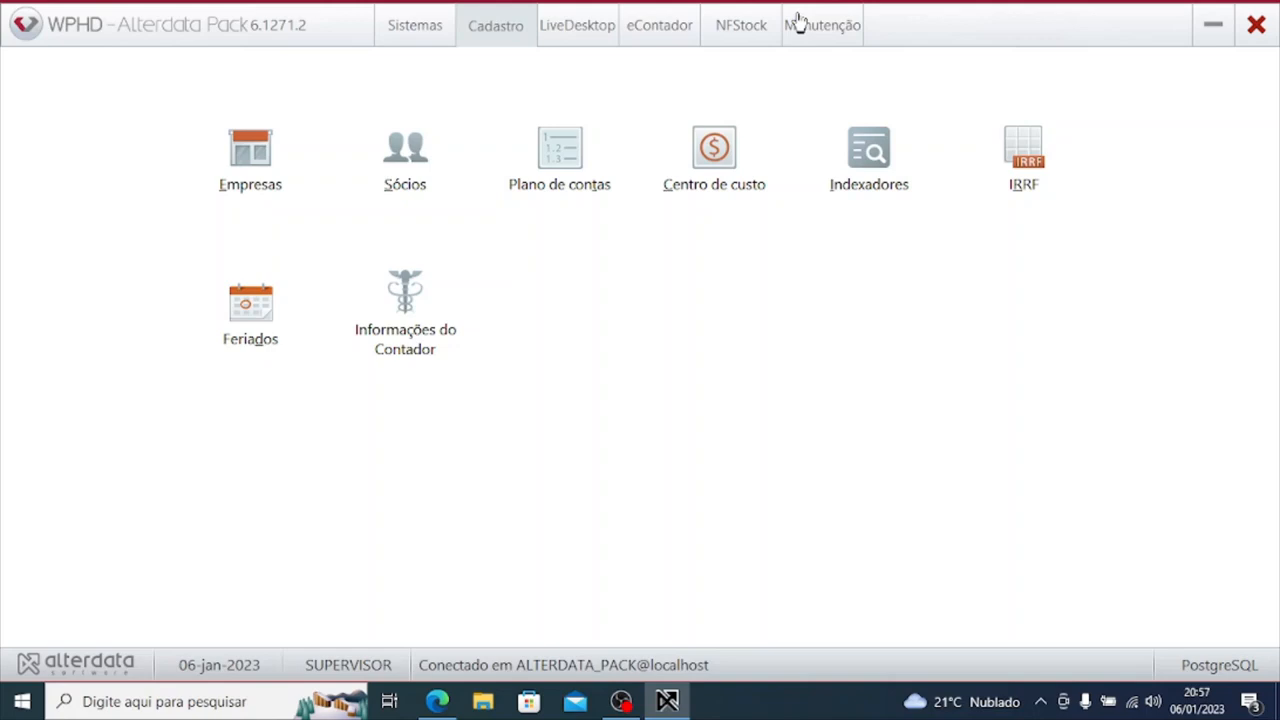
Step: Look up the IRRF tax table for 01/2022 and close it
{"action": "left_click", "coordinate": [1062, 182]}
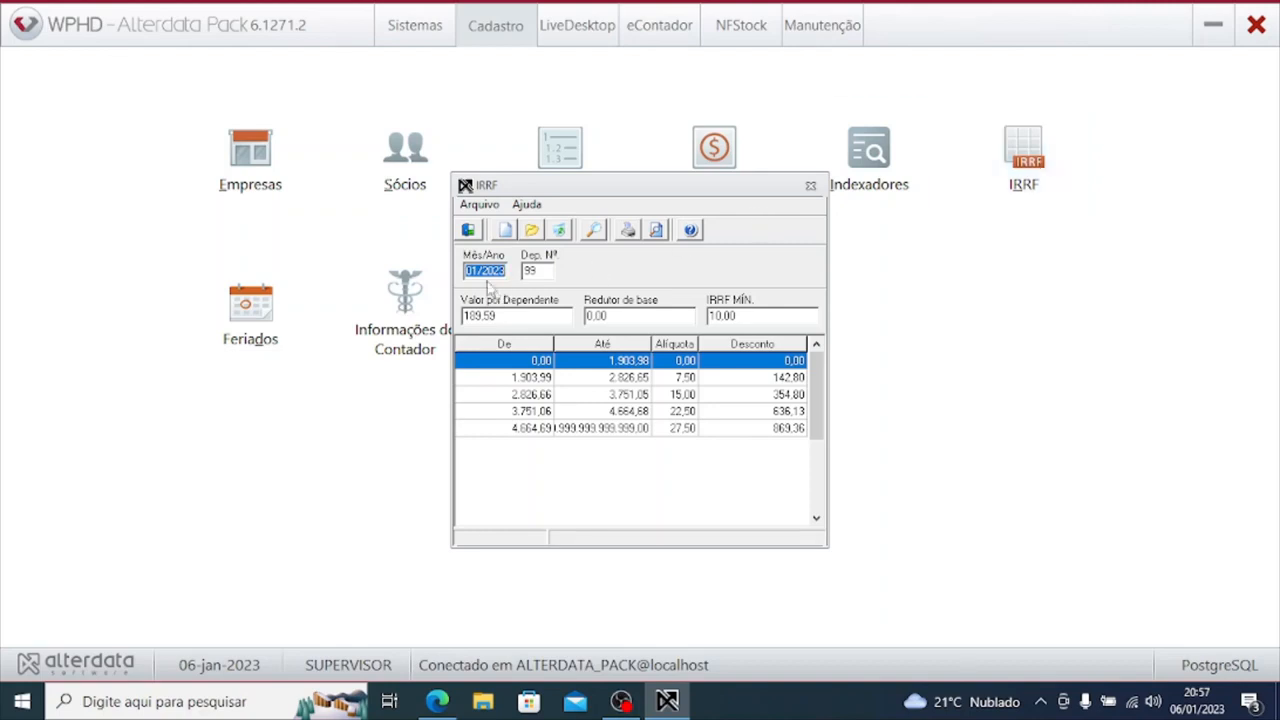
{"action": "type", "text": "01/2022"}
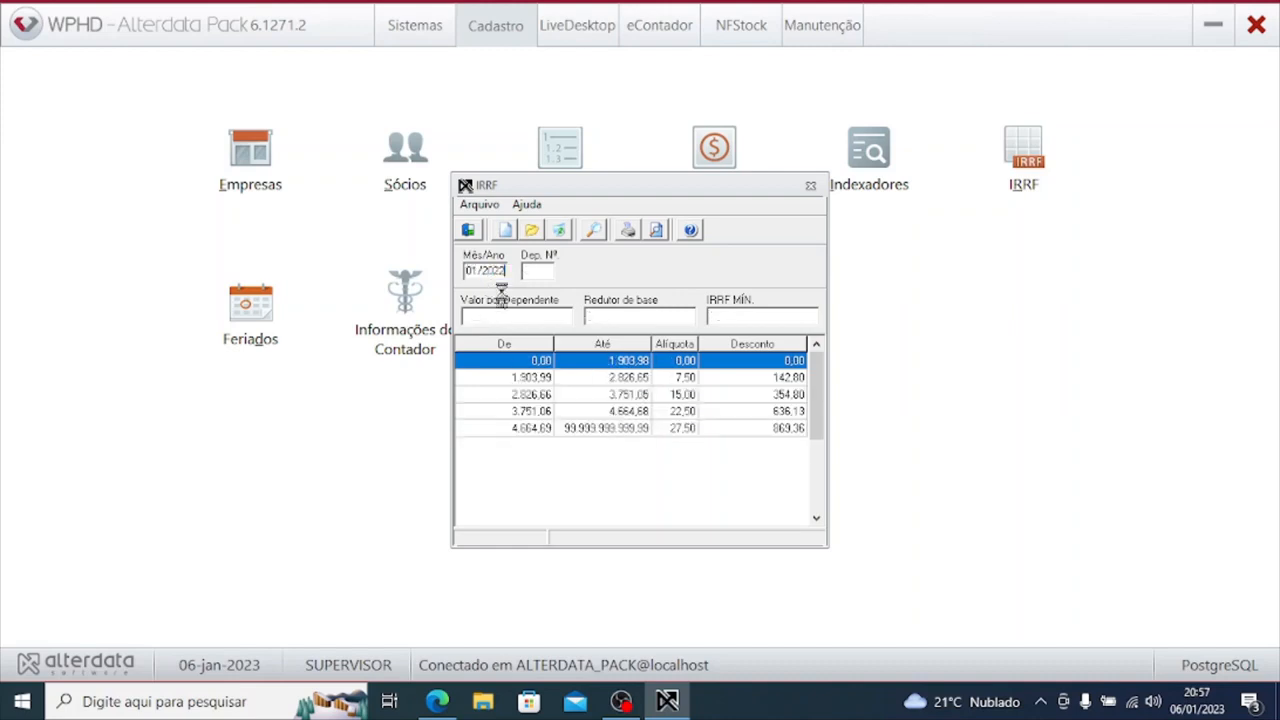
{"action": "key", "text": "Tab"}
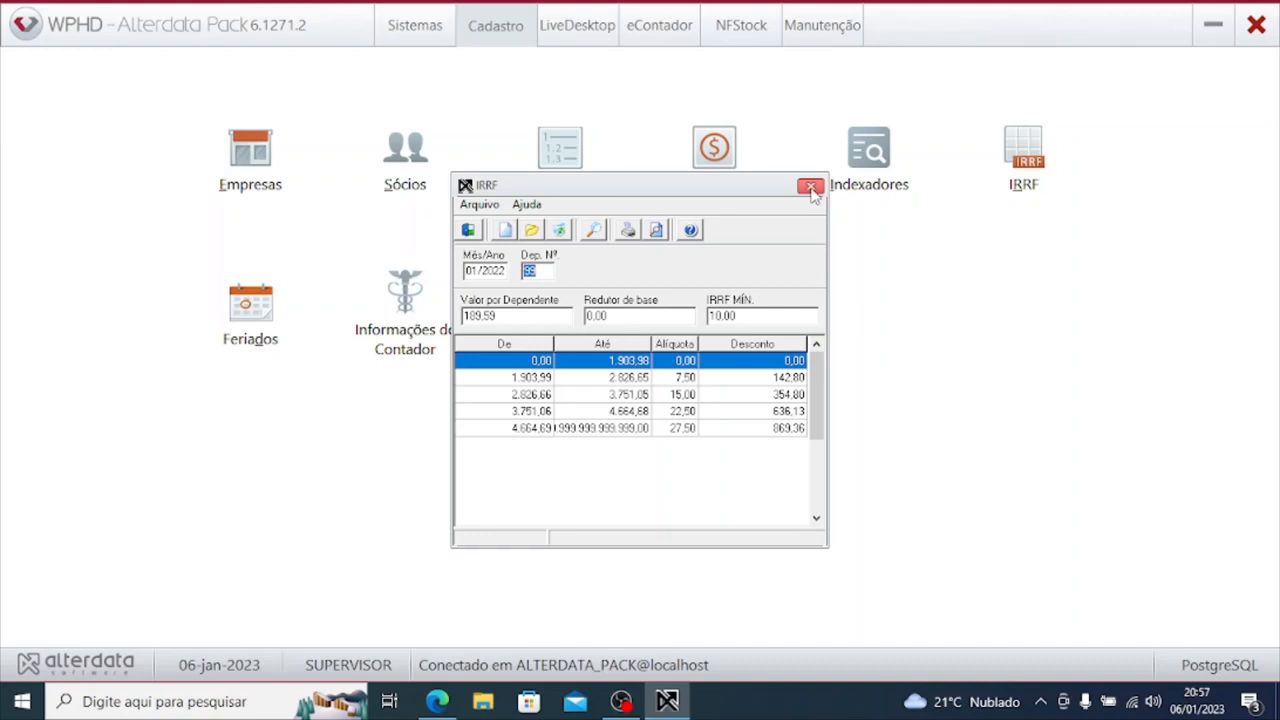
{"action": "left_click", "coordinate": [811, 189]}
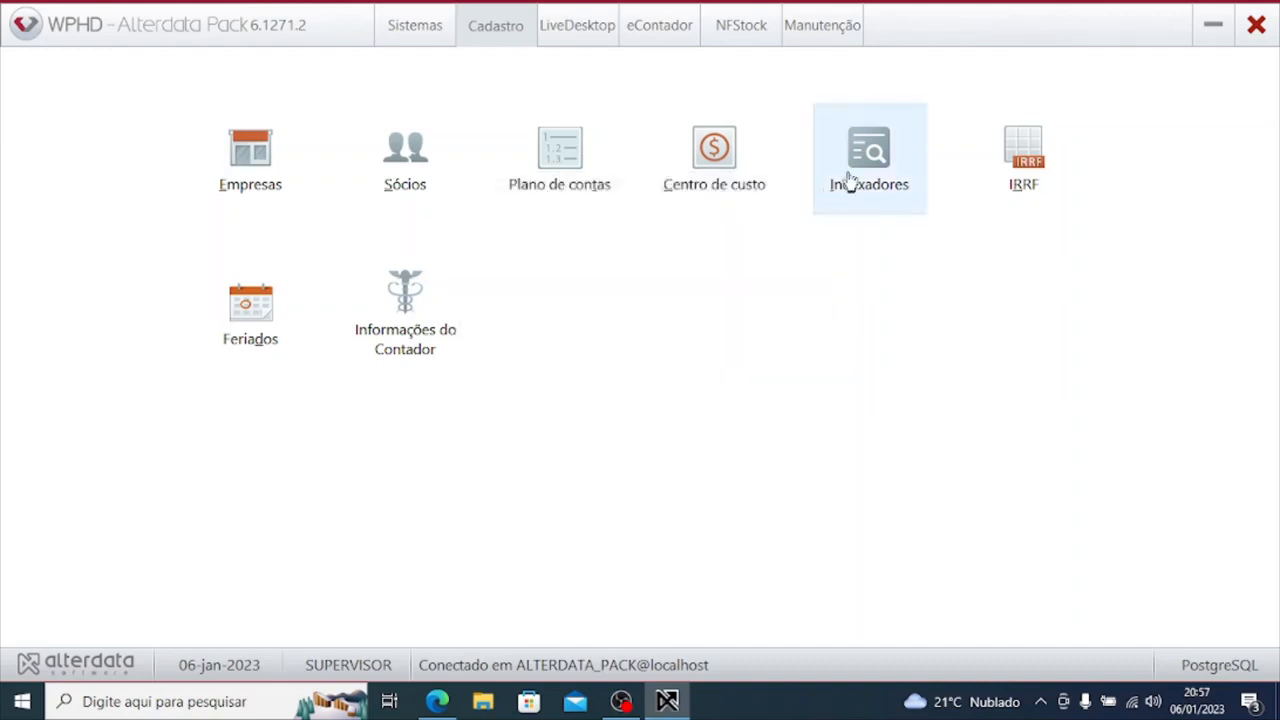
Step: View the Salario Minimo entry in the list of indexes, leaving its record without saving
{"action": "left_click", "coordinate": [849, 182]}
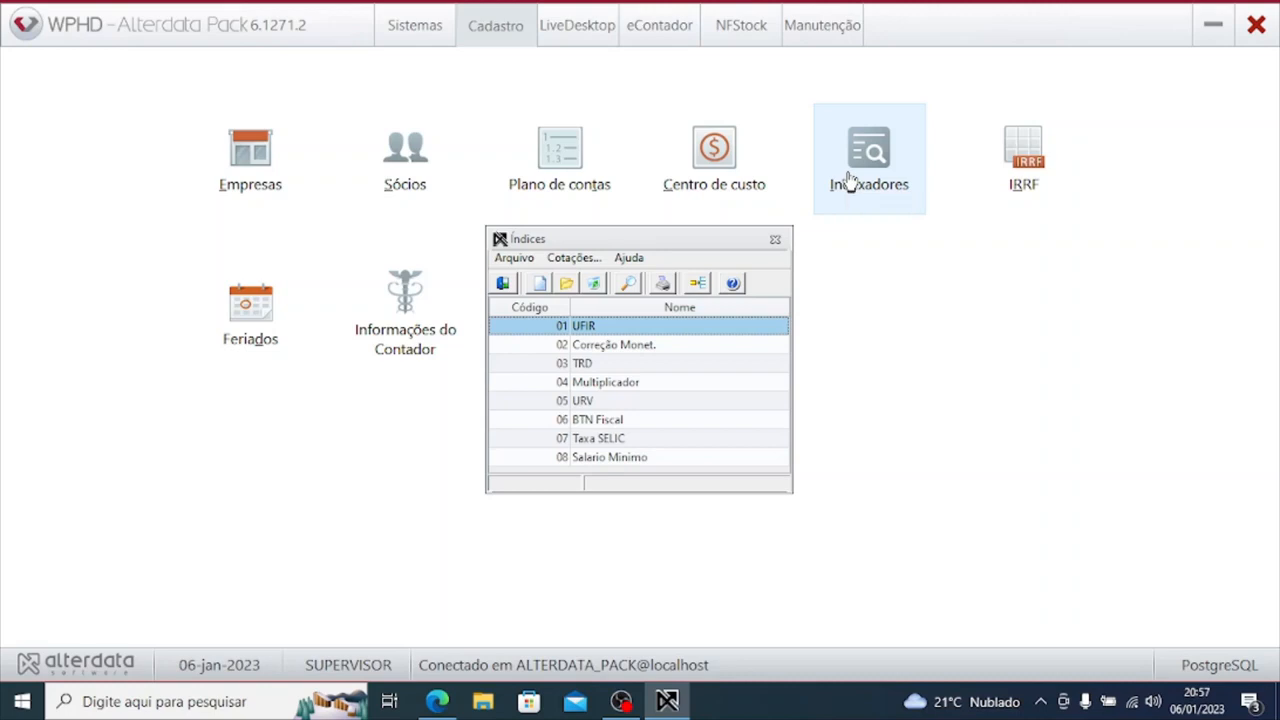
{"action": "left_click", "coordinate": [617, 458]}
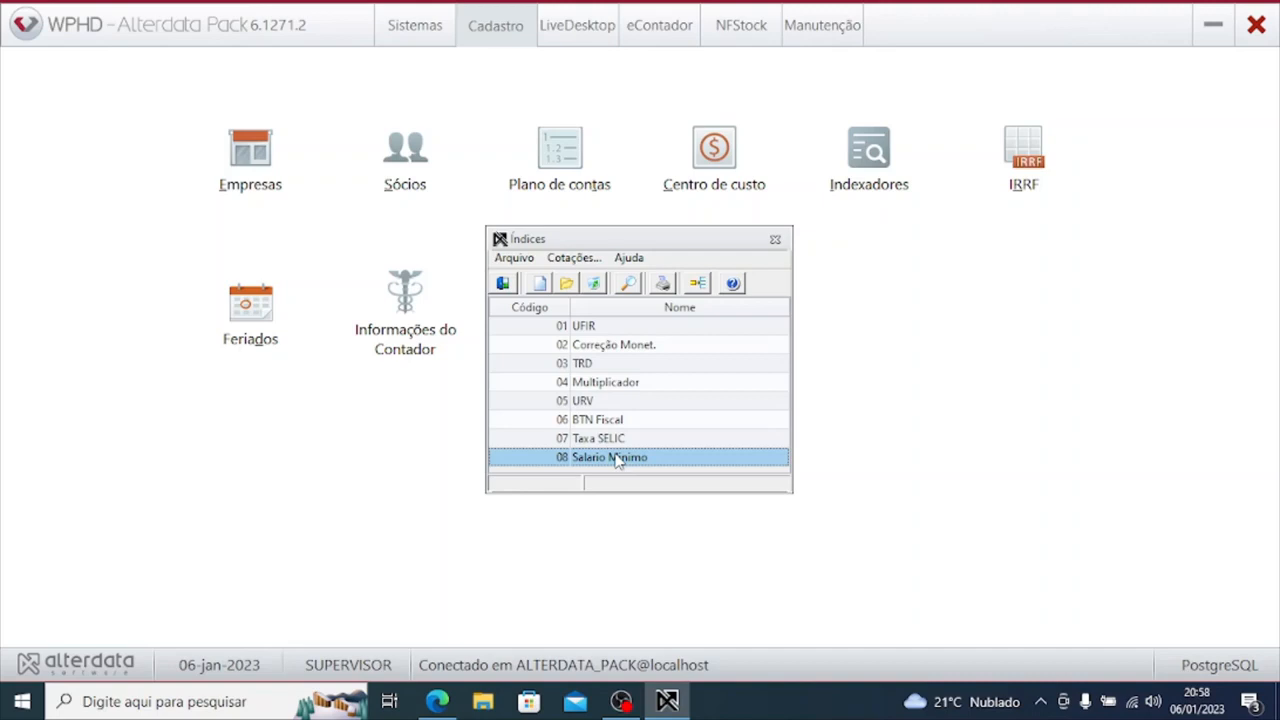
{"action": "key", "text": "Up"}
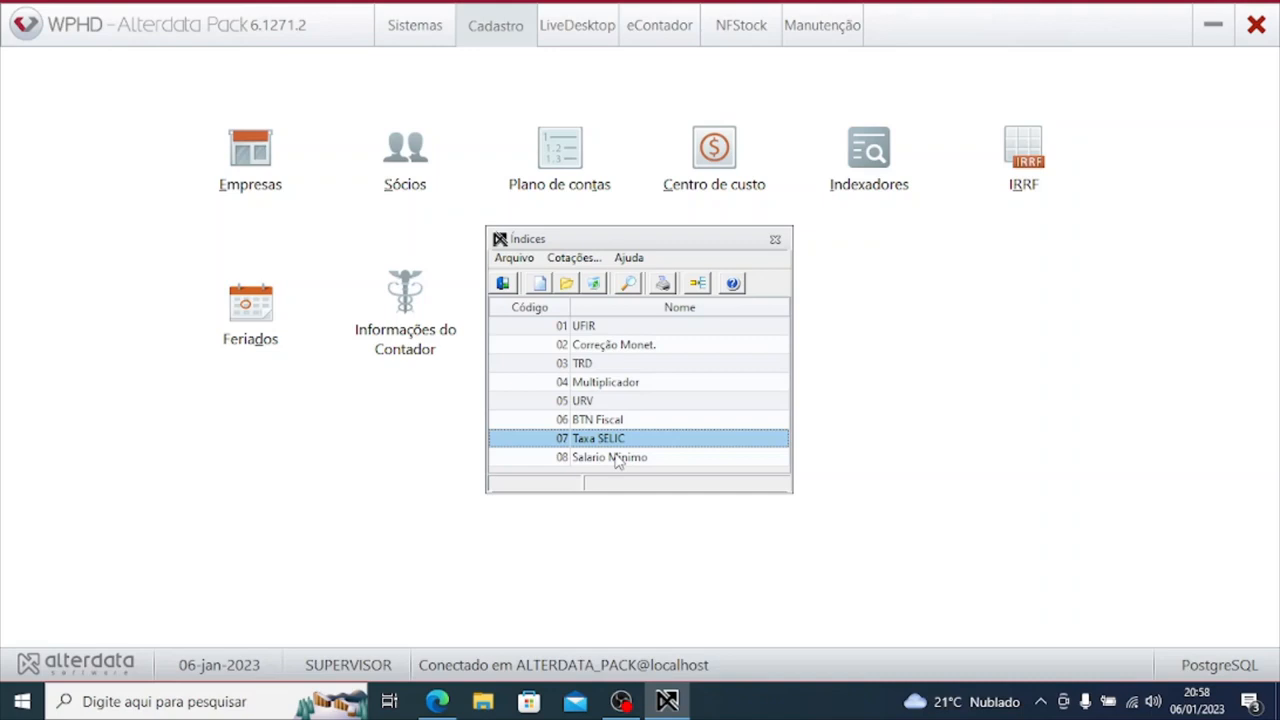
{"action": "left_click", "coordinate": [617, 458]}
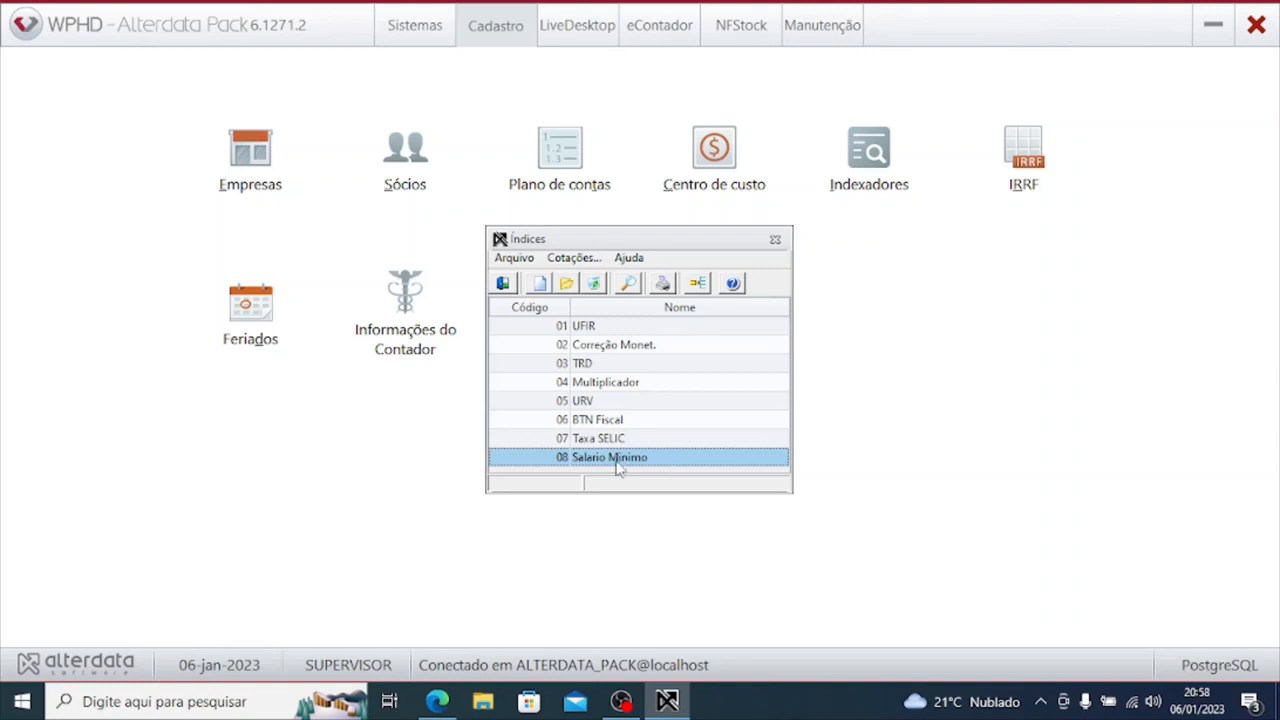
{"action": "double_click", "coordinate": [617, 460]}
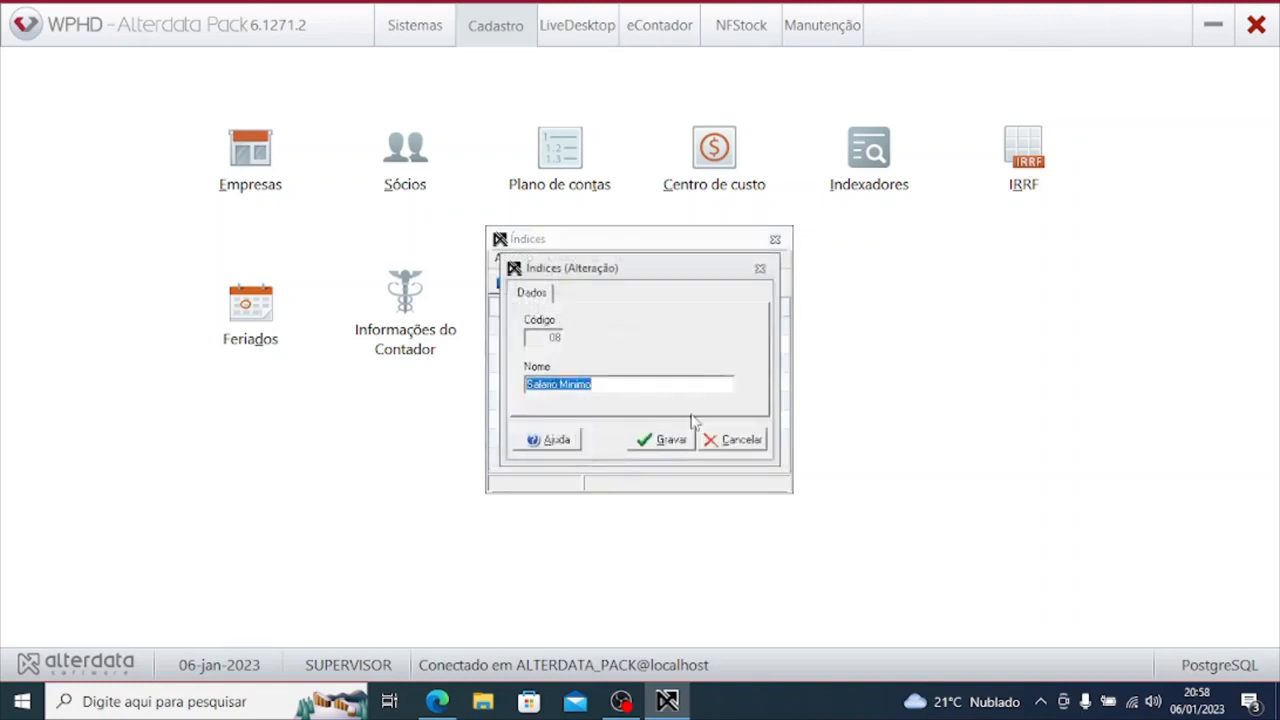
{"action": "left_click", "coordinate": [727, 445]}
Step: Check the Salario Minimo quotation dated 01/01/2023, and close the quotations and the index list
{"action": "left_click", "coordinate": [584, 259]}
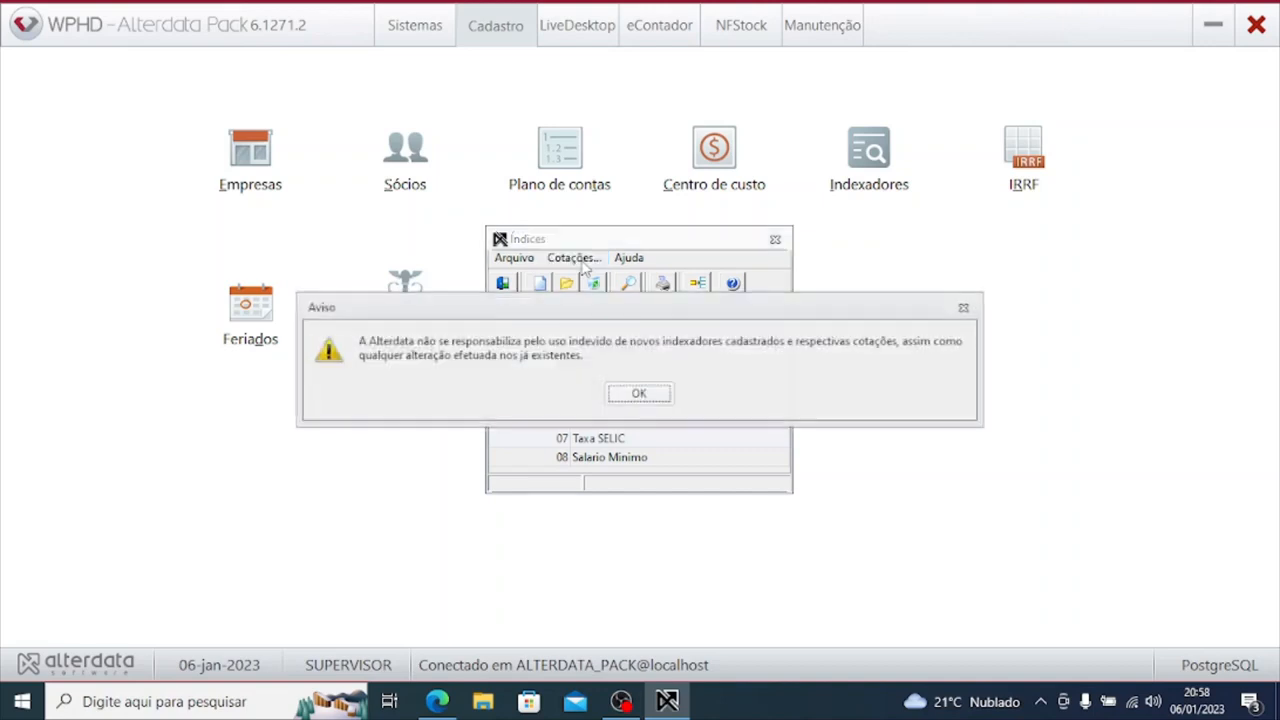
{"action": "left_click", "coordinate": [645, 396]}
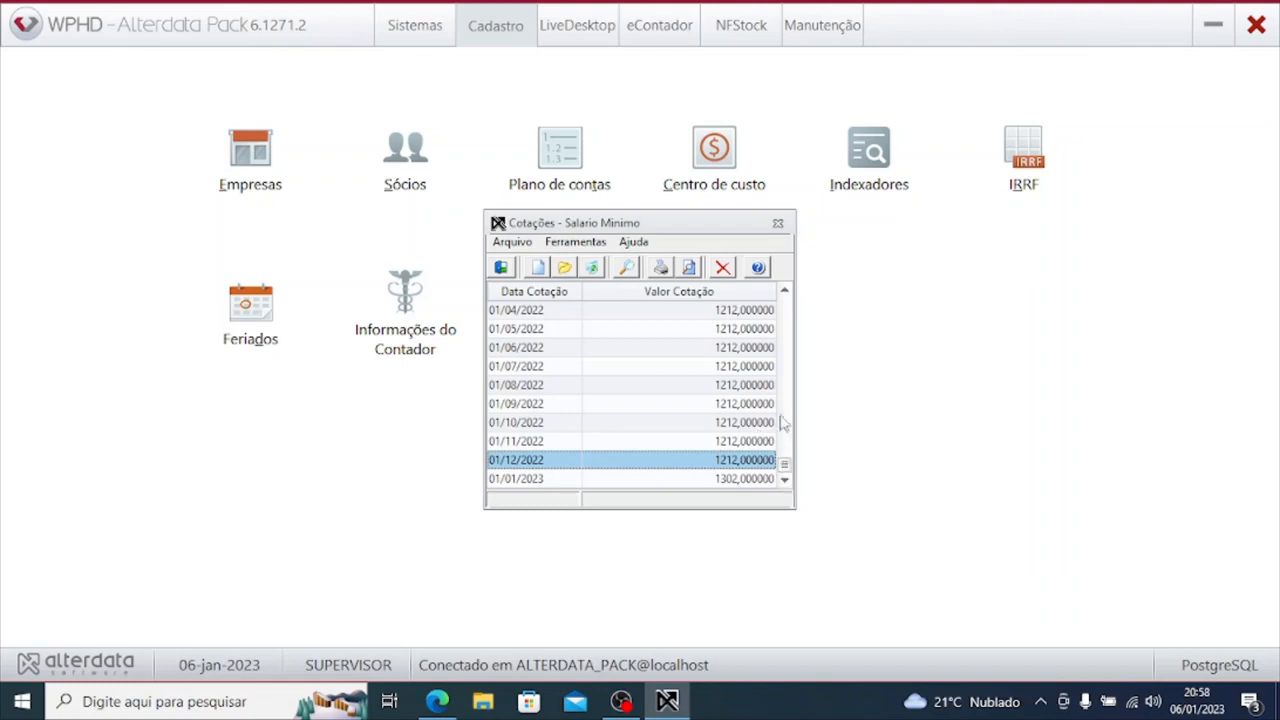
{"action": "left_click", "coordinate": [718, 480]}
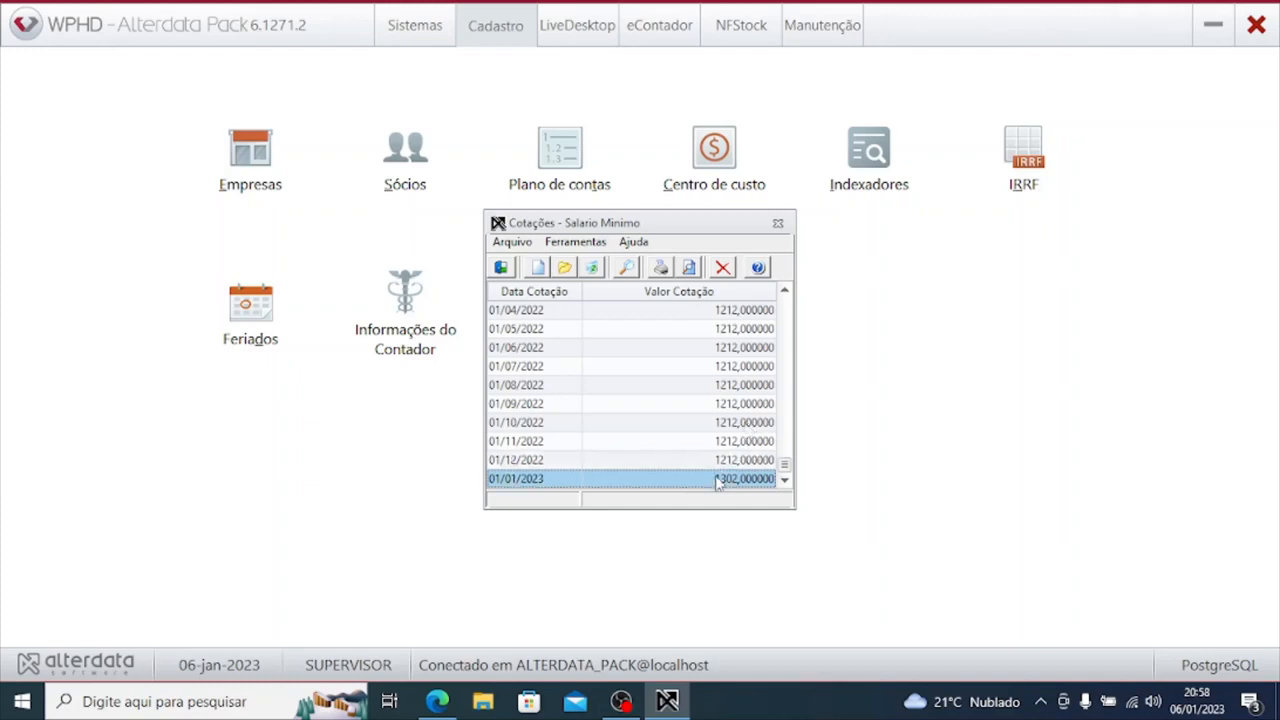
{"action": "left_click", "coordinate": [779, 224]}
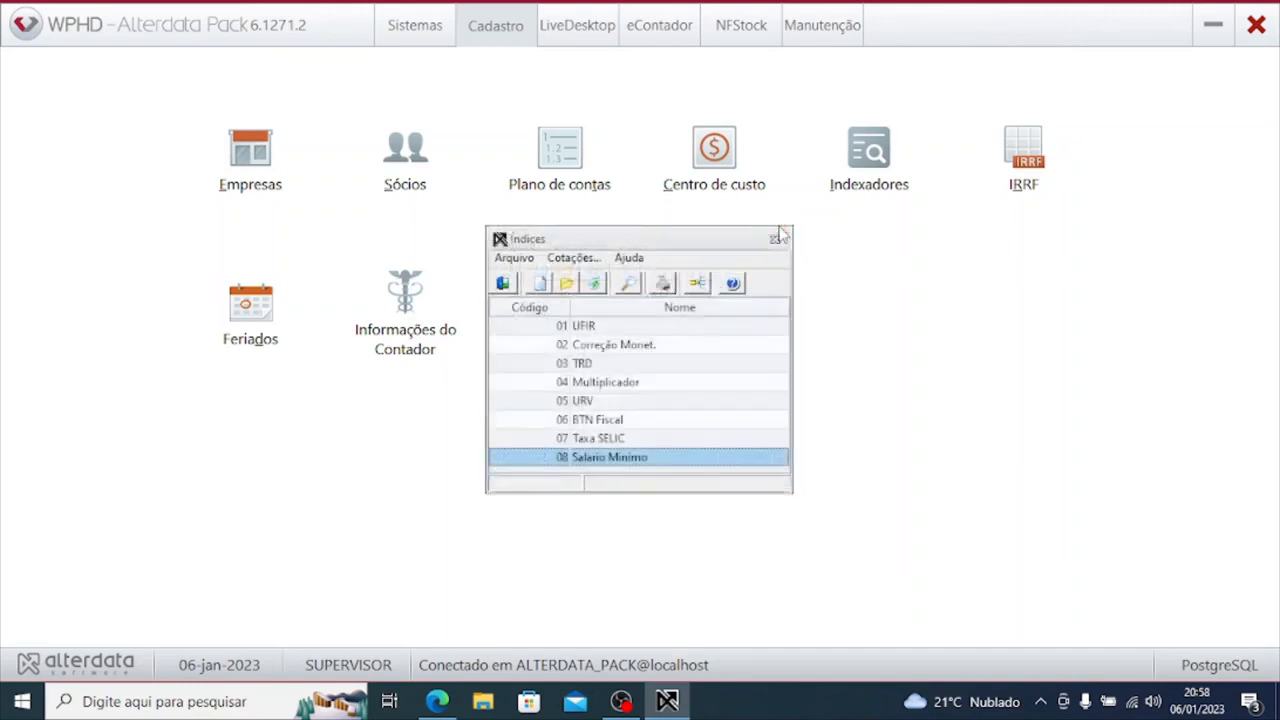
{"action": "left_click", "coordinate": [779, 238]}
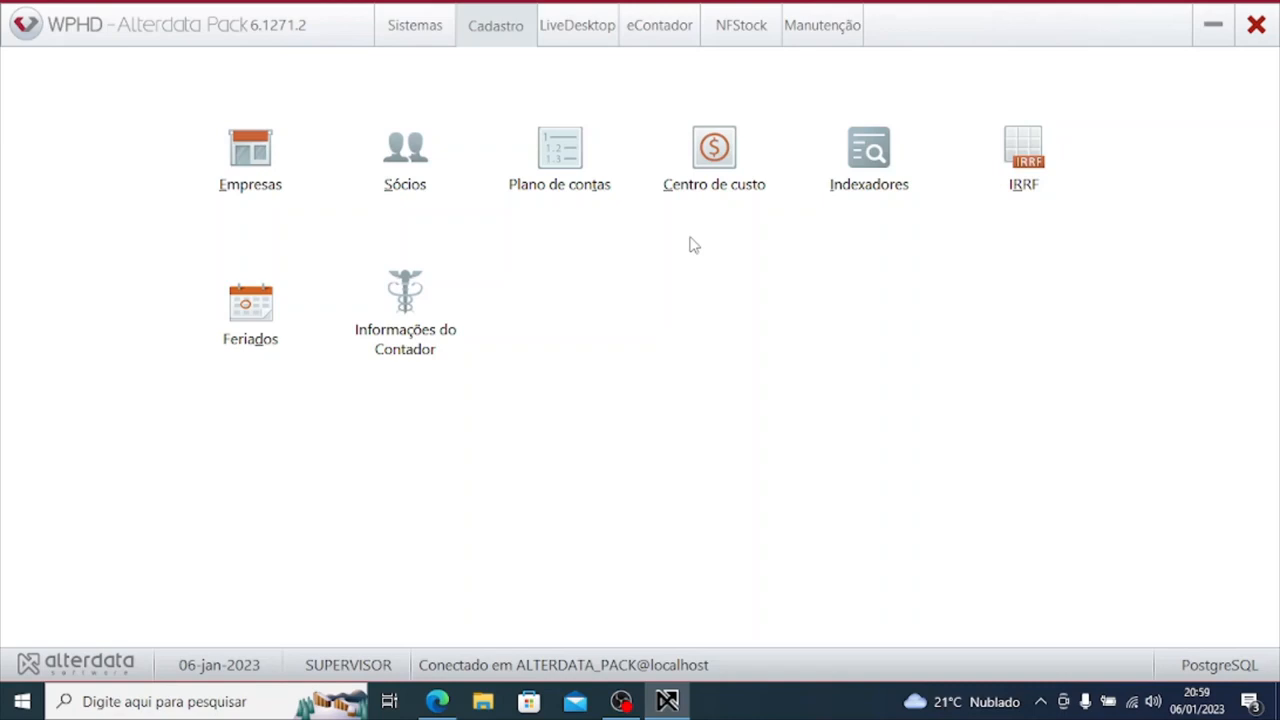
Step: Switch to the Departamento Pessoal system, dismissing the e-mail update request and the Pré Fechamento news pages
{"action": "left_click", "coordinate": [441, 38]}
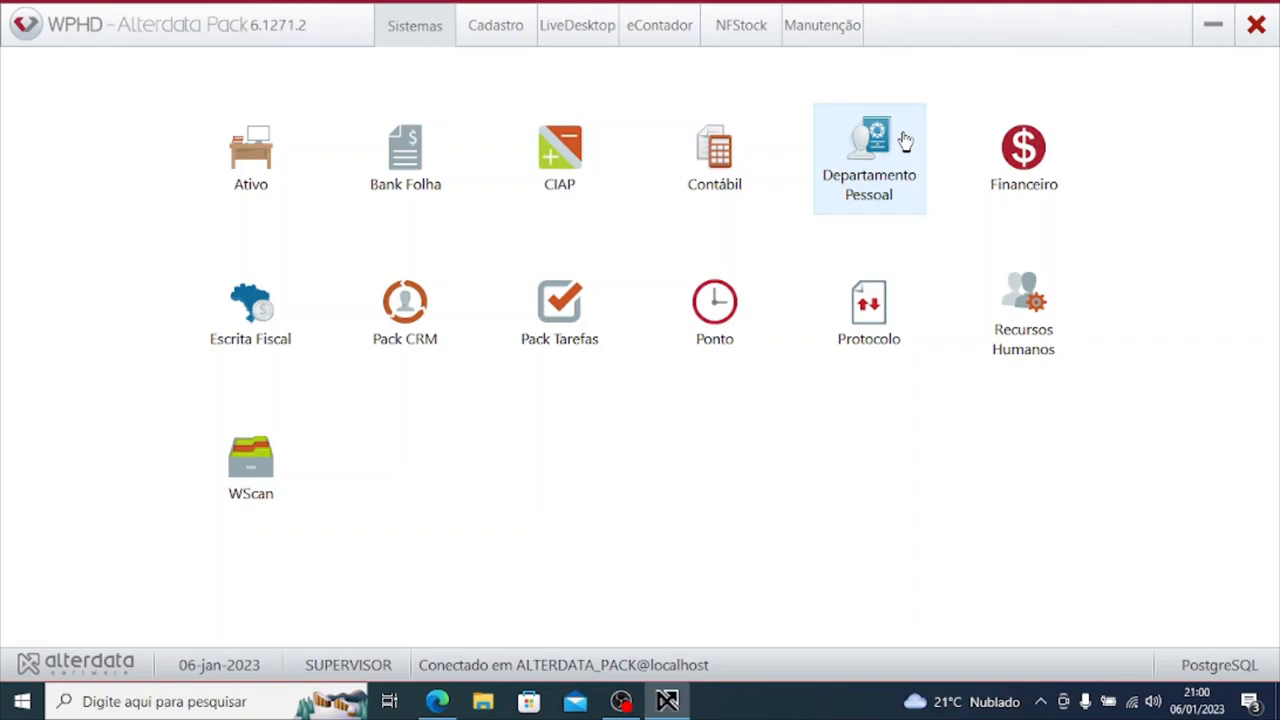
{"action": "double_click", "coordinate": [908, 142]}
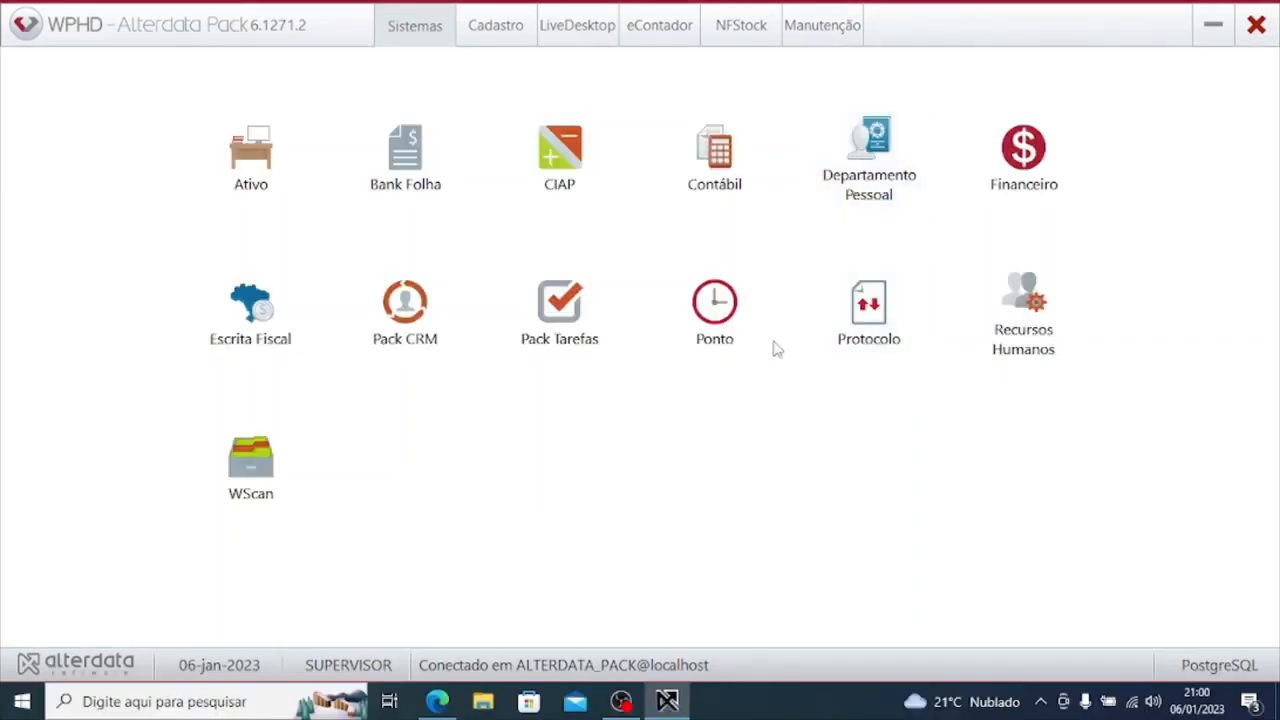
{"action": "left_click", "coordinate": [859, 139]}
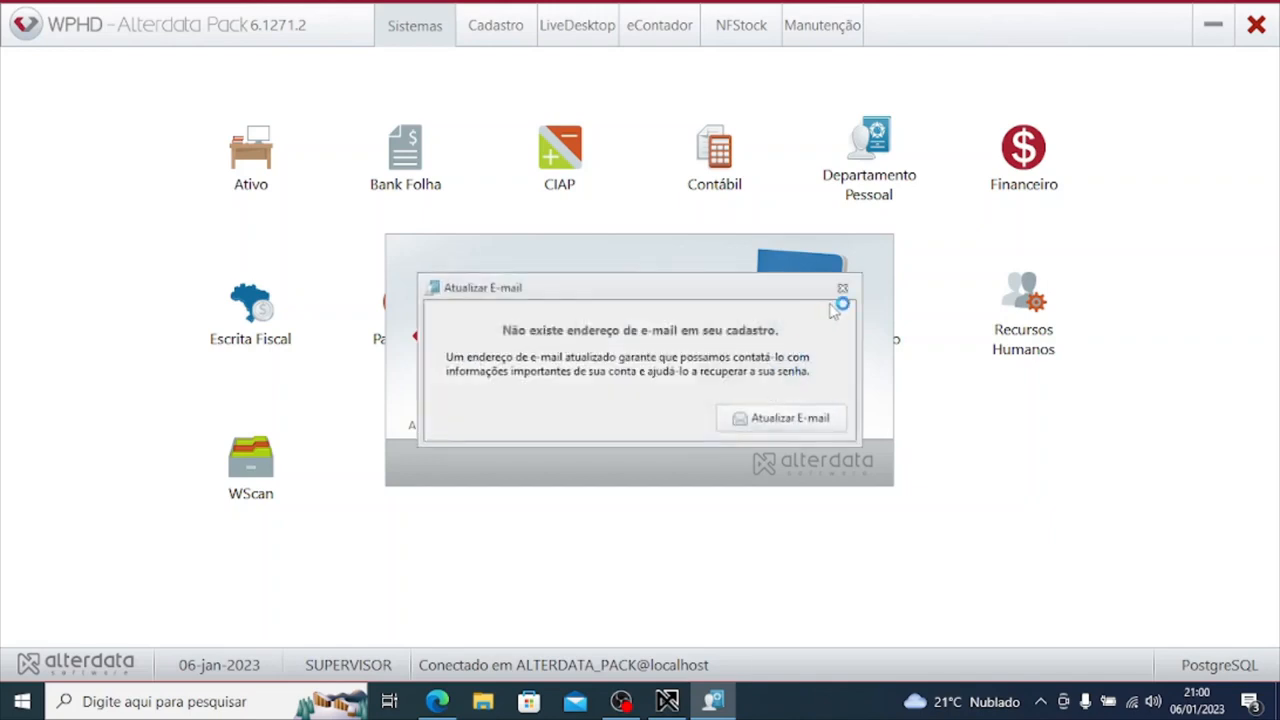
{"action": "left_click", "coordinate": [842, 288]}
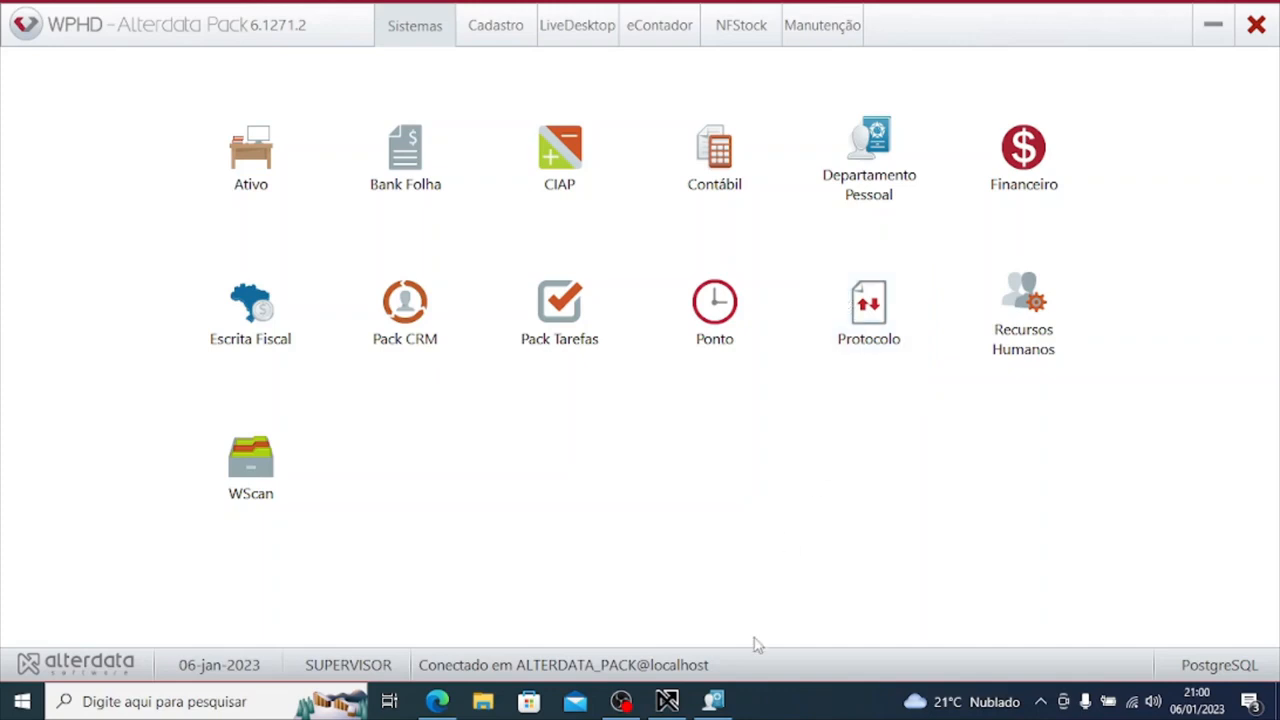
{"action": "mouse_move", "coordinate": [713, 700]}
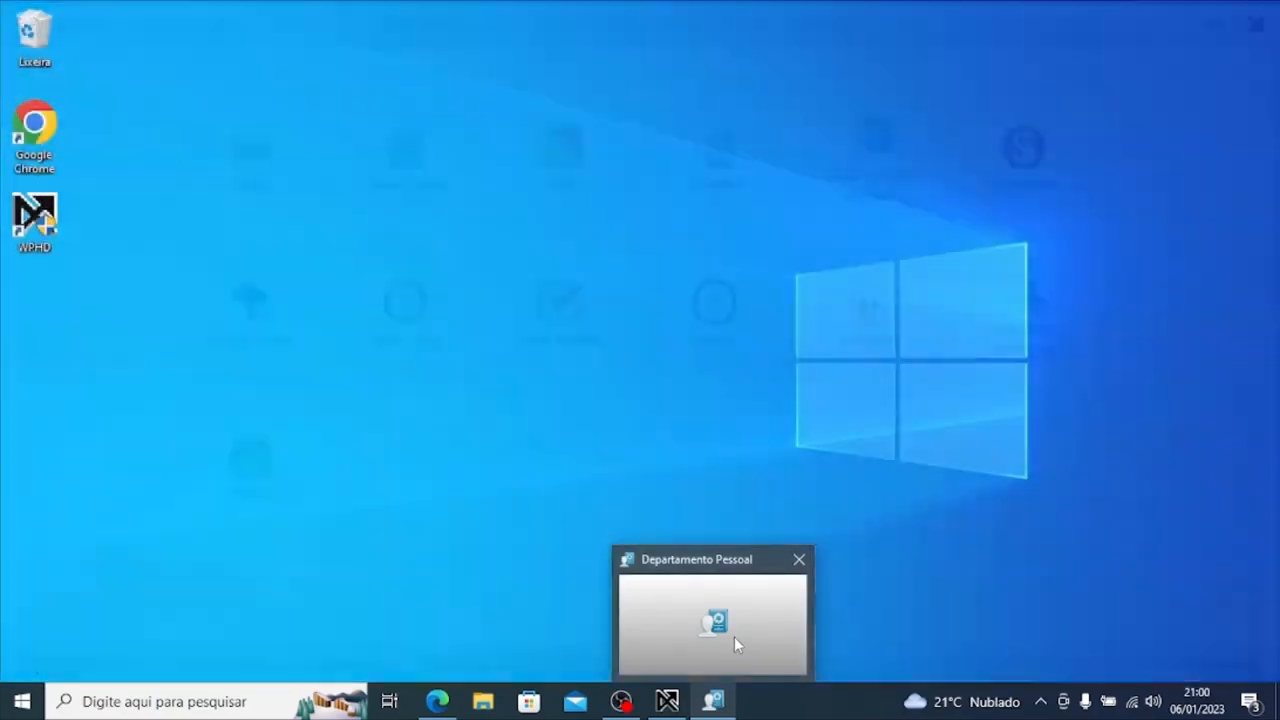
{"action": "left_click", "coordinate": [734, 645]}
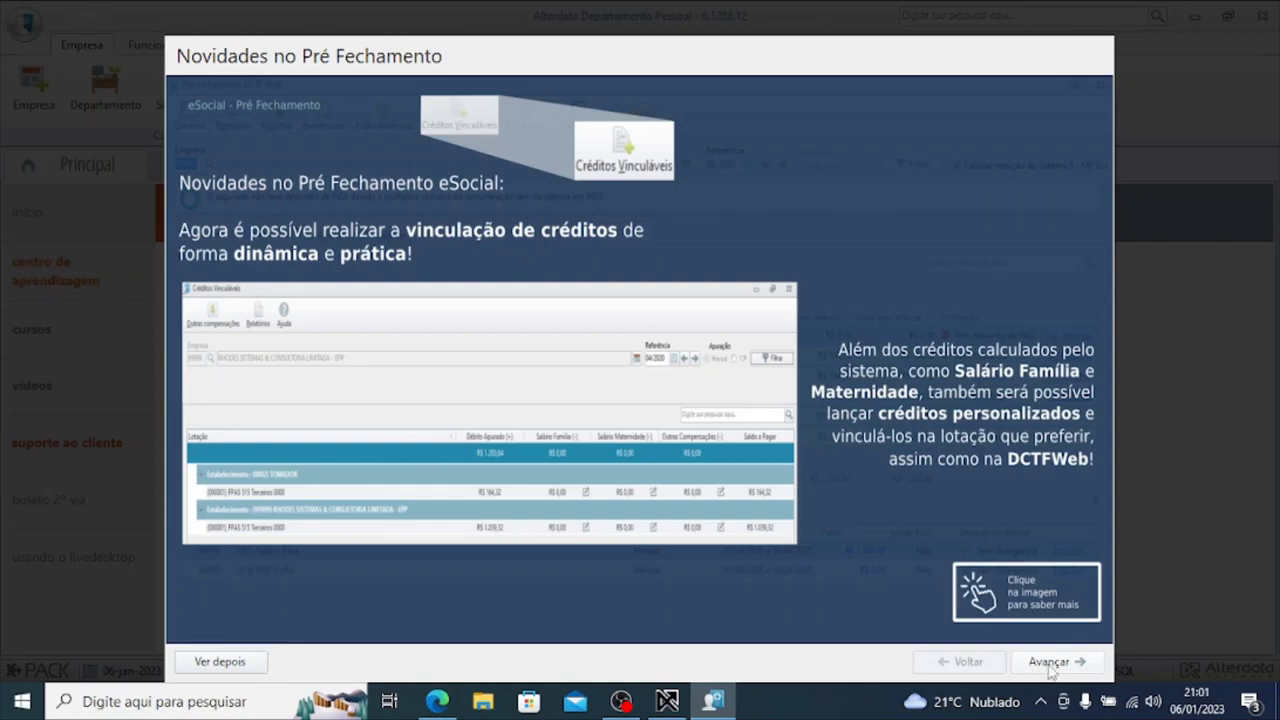
{"action": "left_click", "coordinate": [1050, 662]}
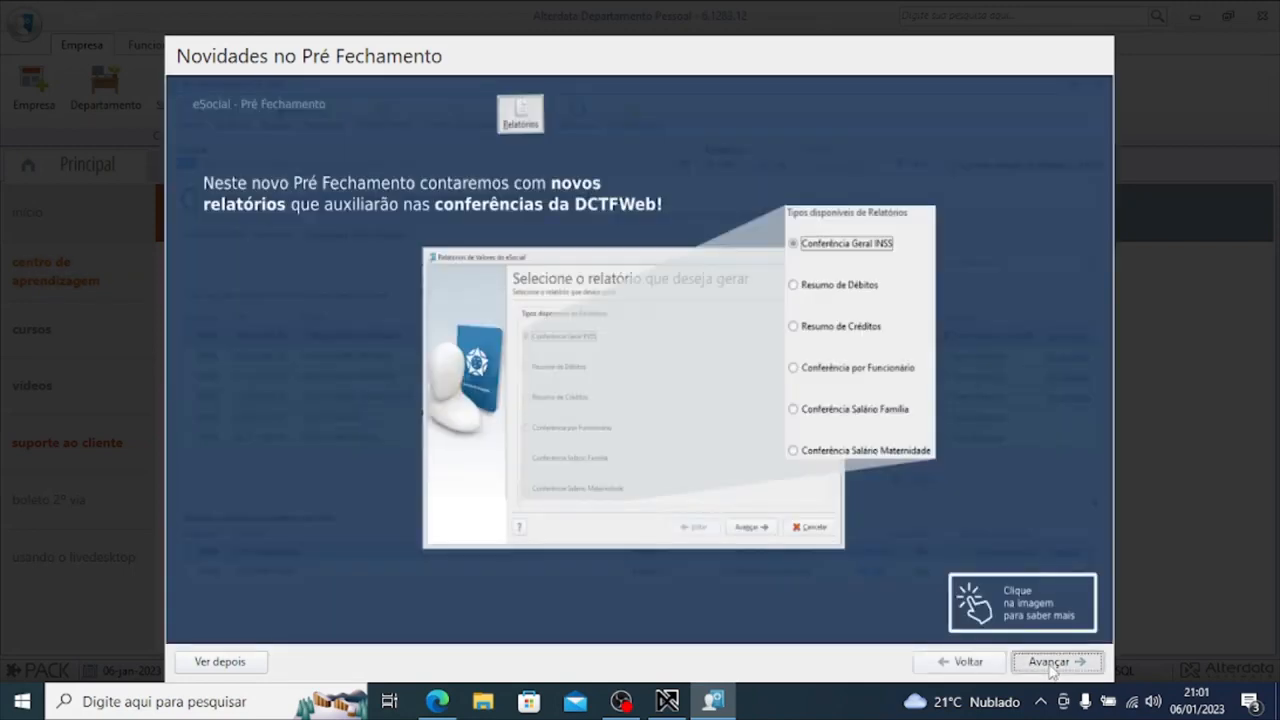
{"action": "left_click", "coordinate": [1050, 662]}
{"action": "left_click", "coordinate": [1050, 662]}
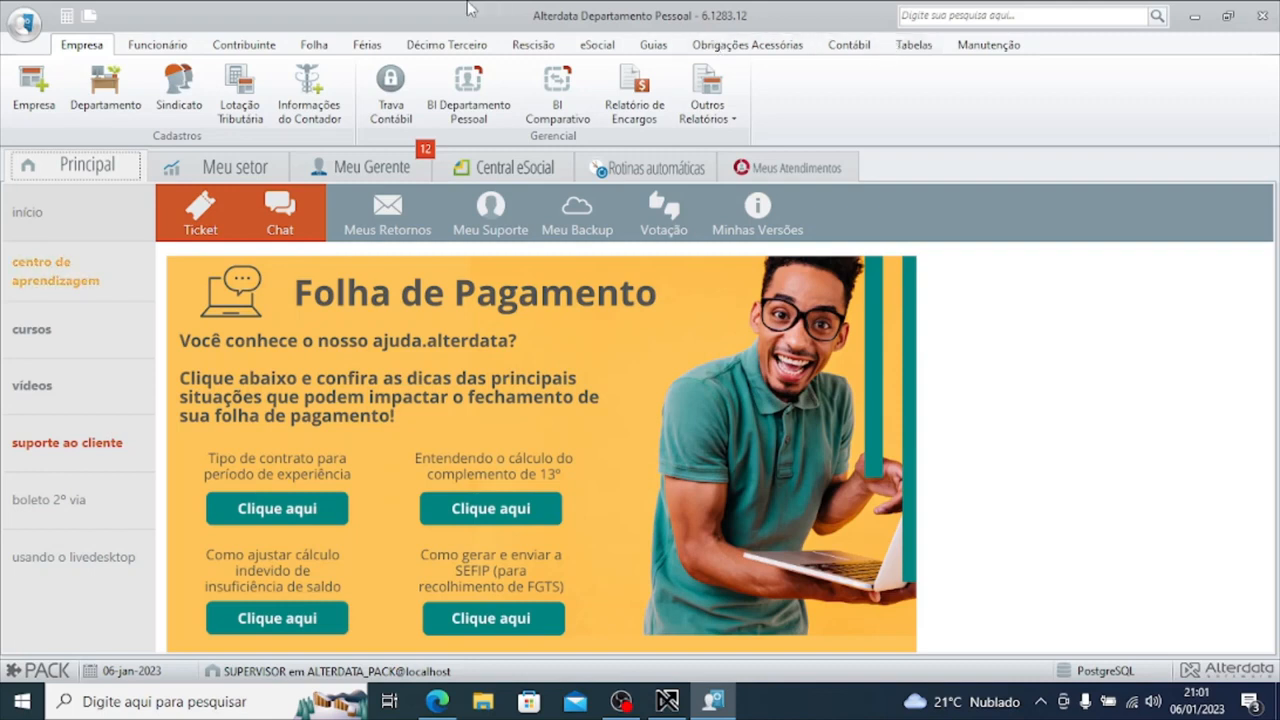
Step: Start a new company registration in Departamento Pessoal and load Condominio do Edificio Lustosa, code 00001, into it
{"action": "left_click", "coordinate": [60, 88]}
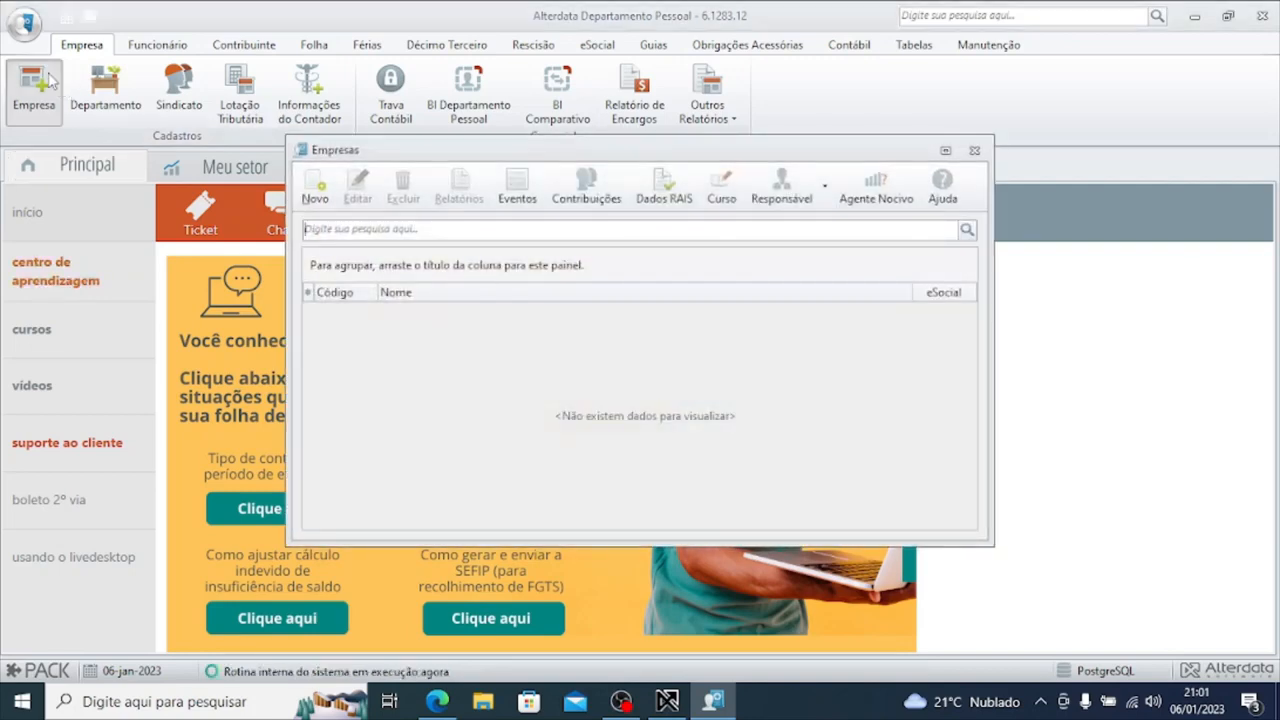
{"action": "left_click", "coordinate": [318, 200]}
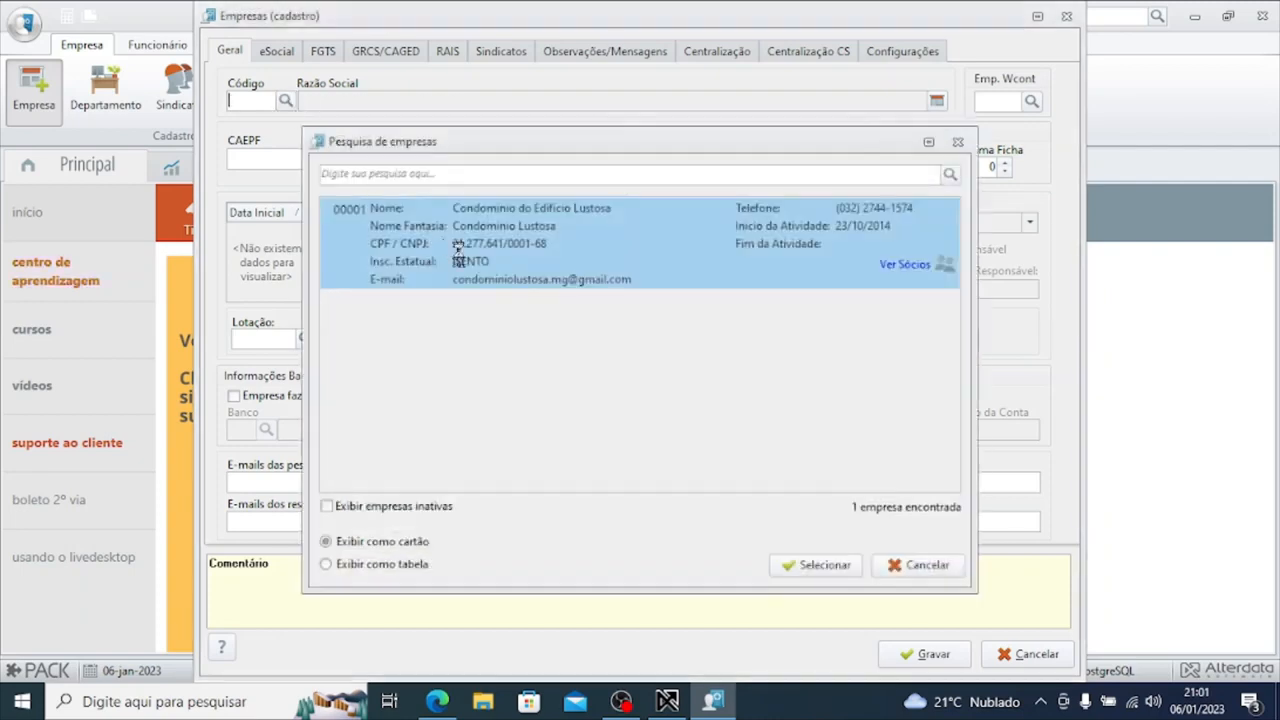
{"action": "double_click", "coordinate": [447, 248]}
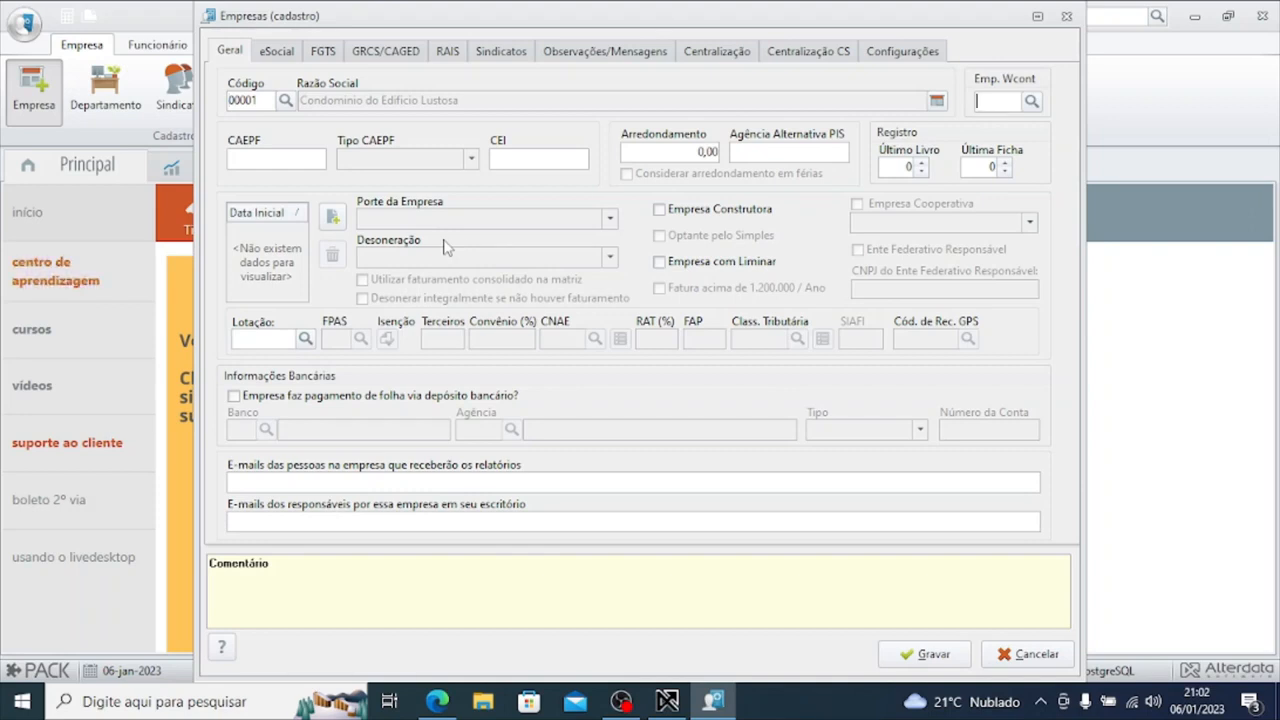
{"action": "left_click", "coordinate": [988, 101]}
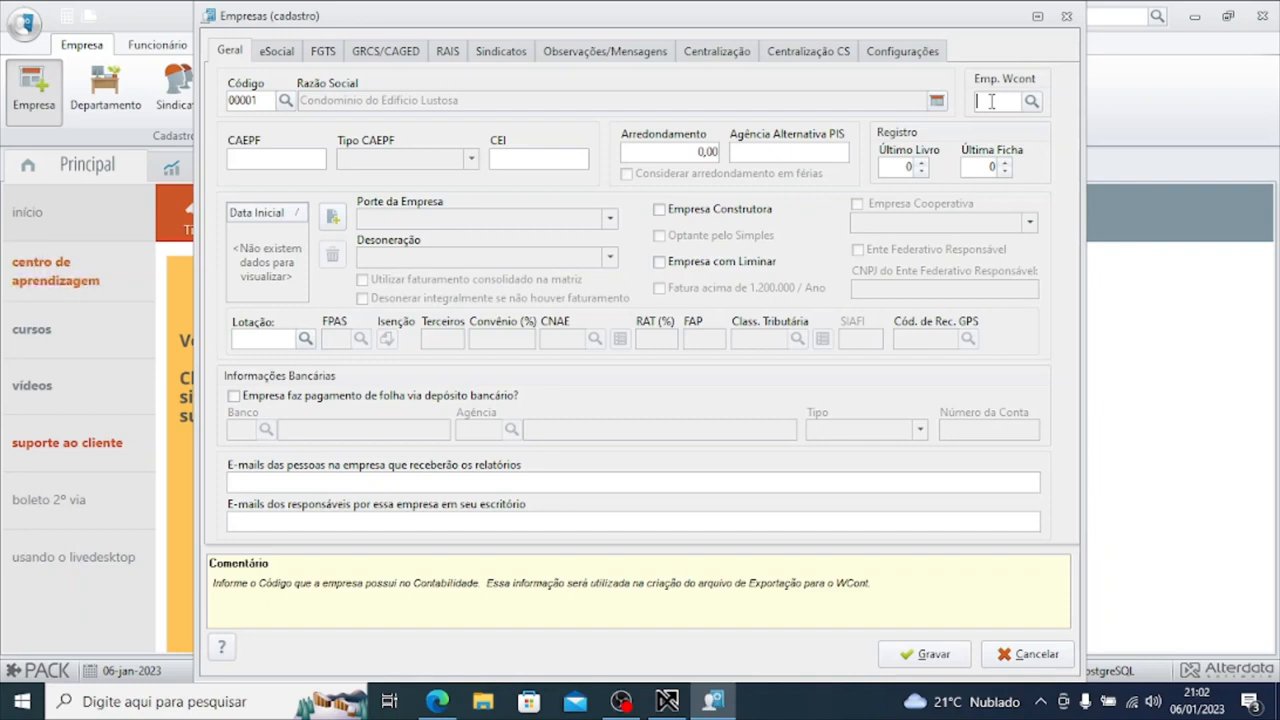
{"action": "type", "text": "2"}
{"action": "key", "text": "BackSpace"}
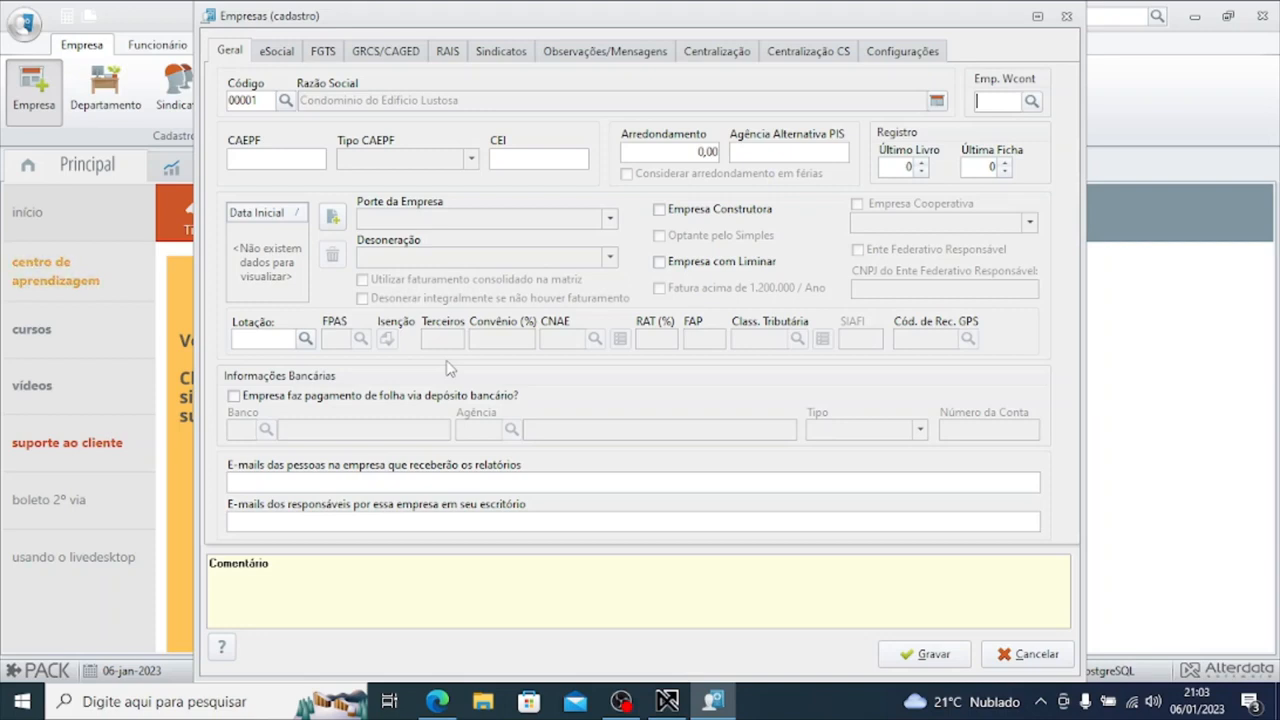
Step: Add a configuration period starting 01/01/2020 to the company and set its Porte da Empresa to Pequeno Porte
{"action": "left_click", "coordinate": [334, 217]}
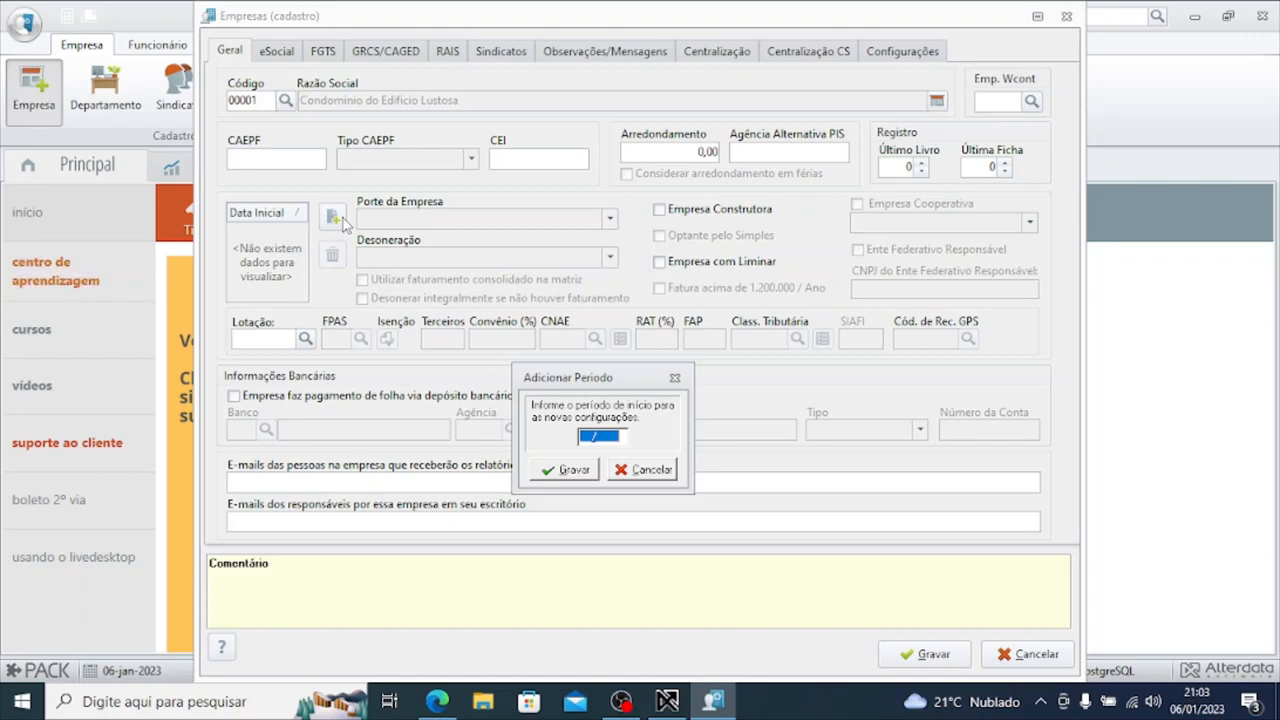
{"action": "type", "text": "012023"}
{"action": "left_click", "coordinate": [563, 471]}
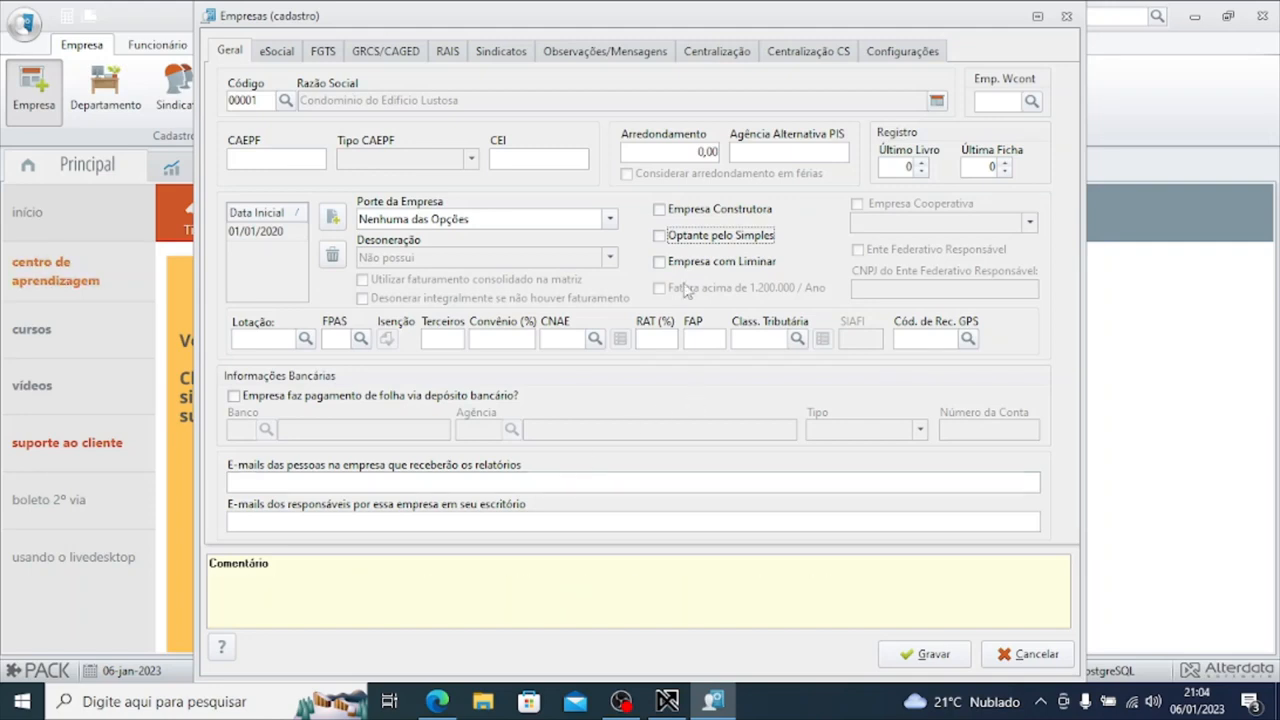
{"action": "left_click", "coordinate": [609, 218]}
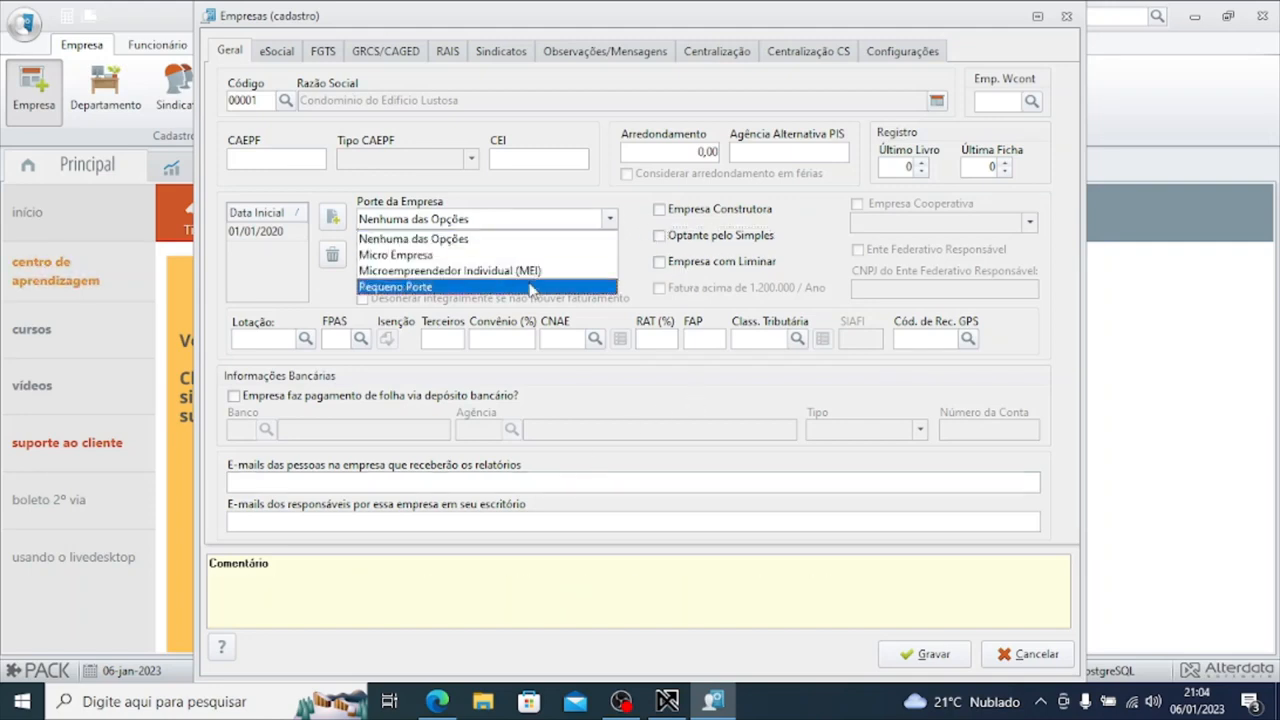
{"action": "left_click", "coordinate": [489, 287]}
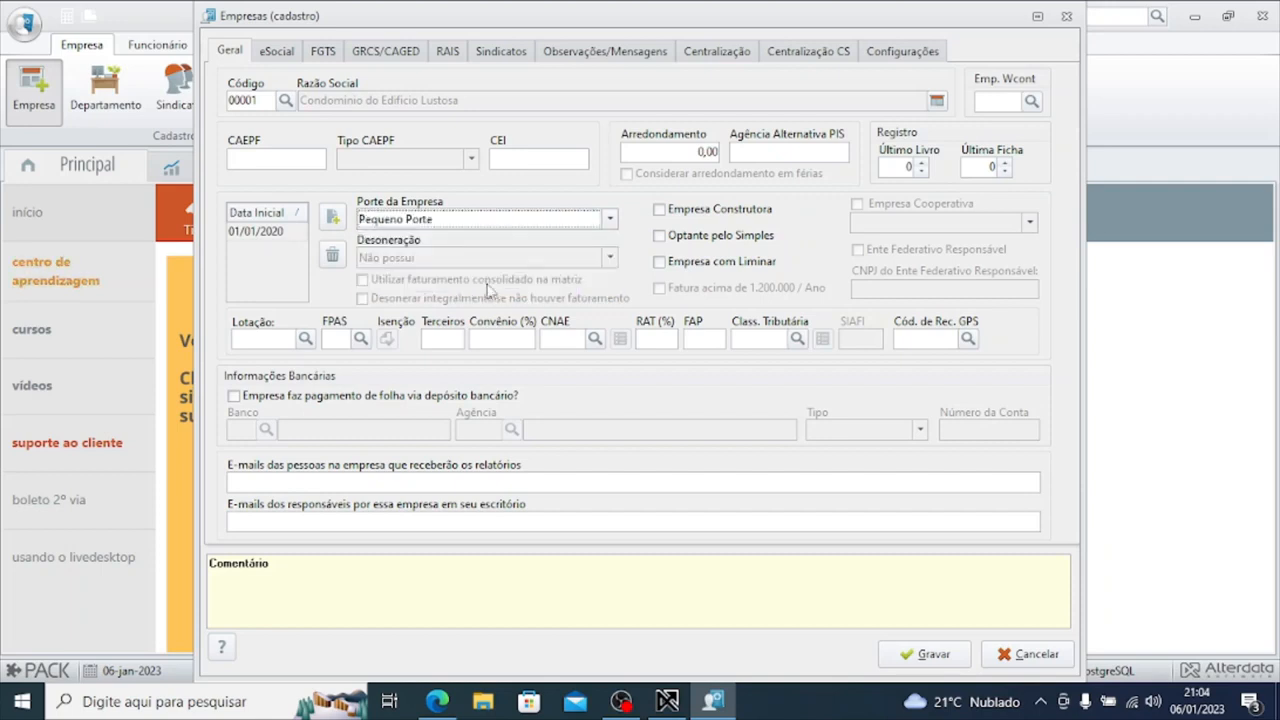
{"action": "mouse_move", "coordinate": [654, 249]}
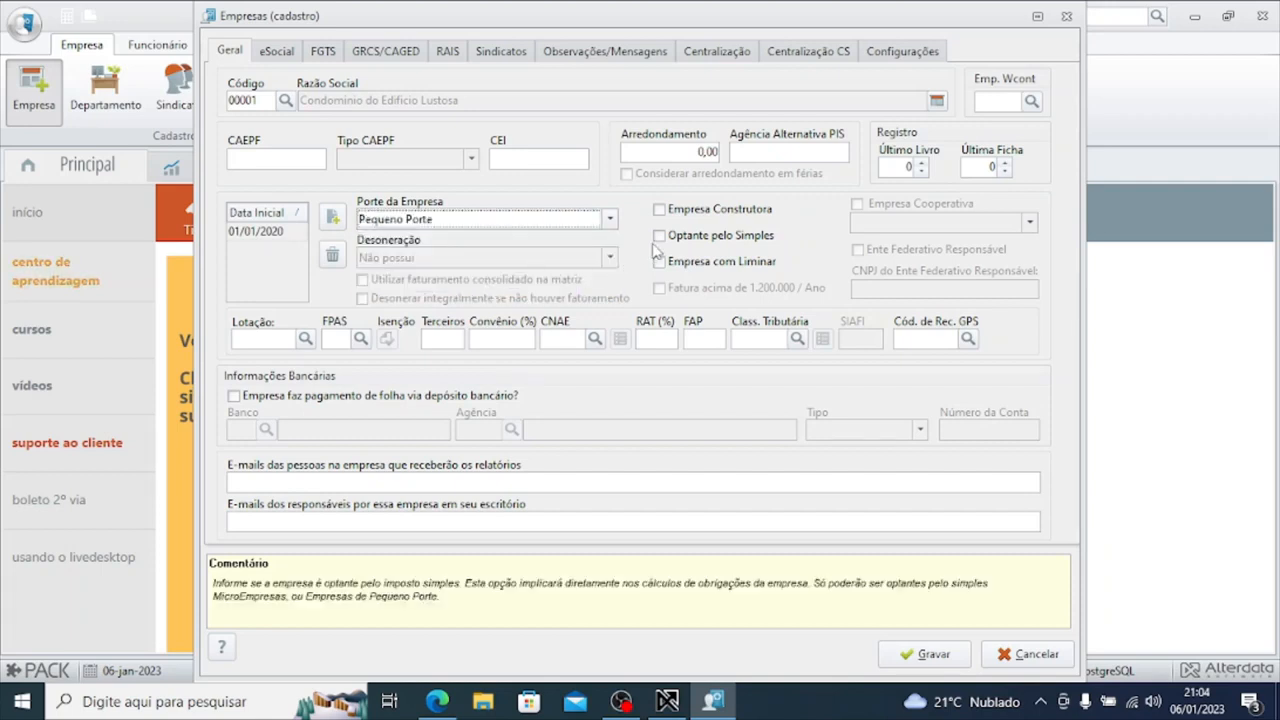
{"action": "mouse_move", "coordinate": [660, 220]}
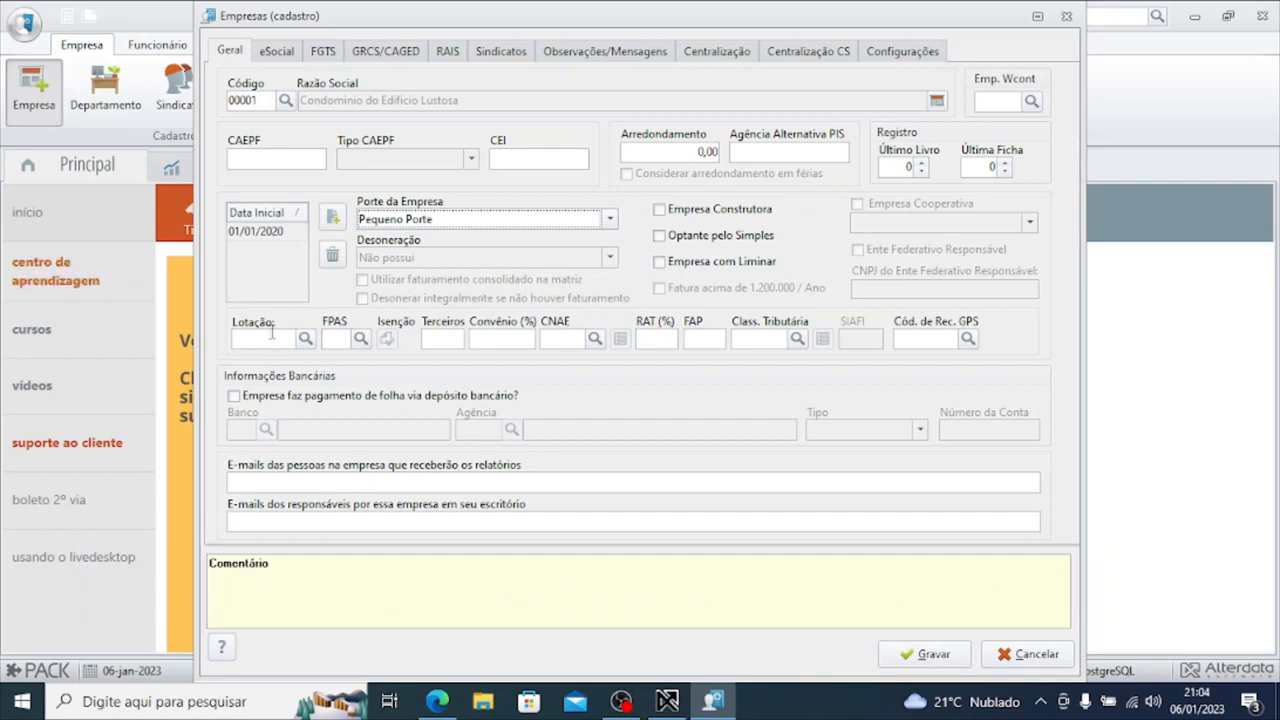
Step: Set the company's FPAS to 566, choosing the entry with 4,500% Terceiros, and check it in the full FPAS list
{"action": "left_click", "coordinate": [335, 341]}
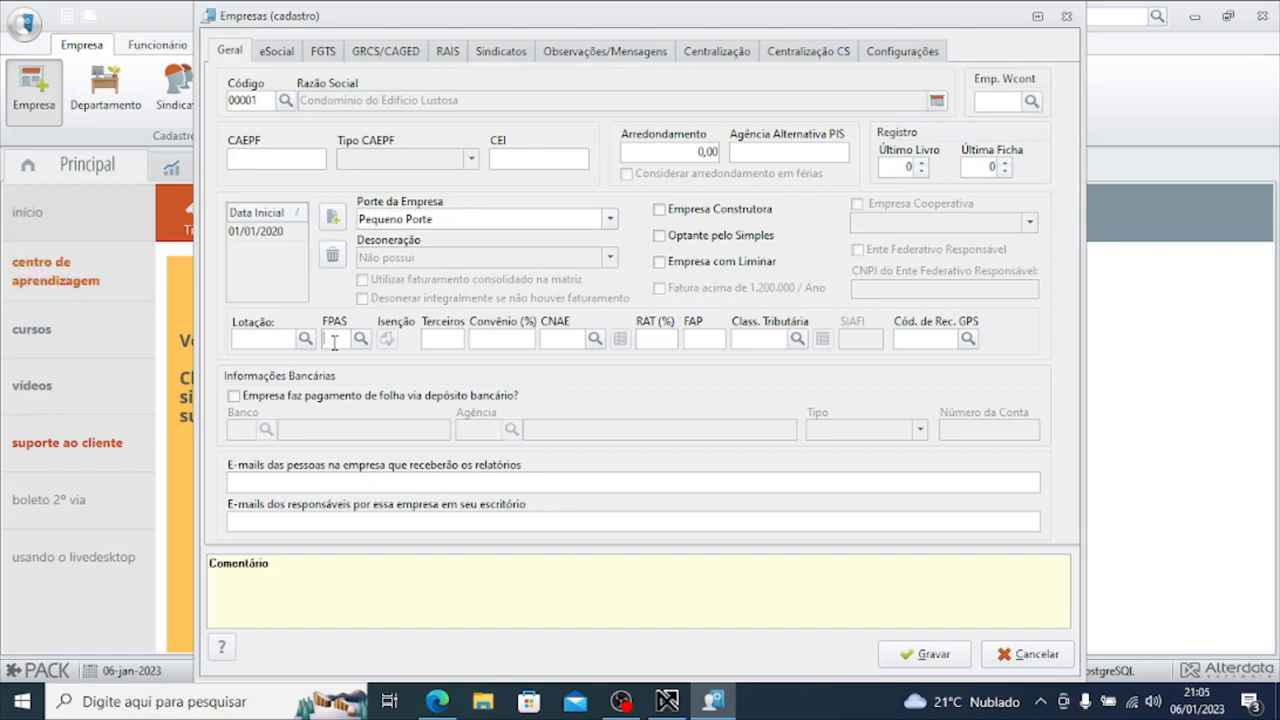
{"action": "type", "text": "566"}
{"action": "key", "text": "Return"}
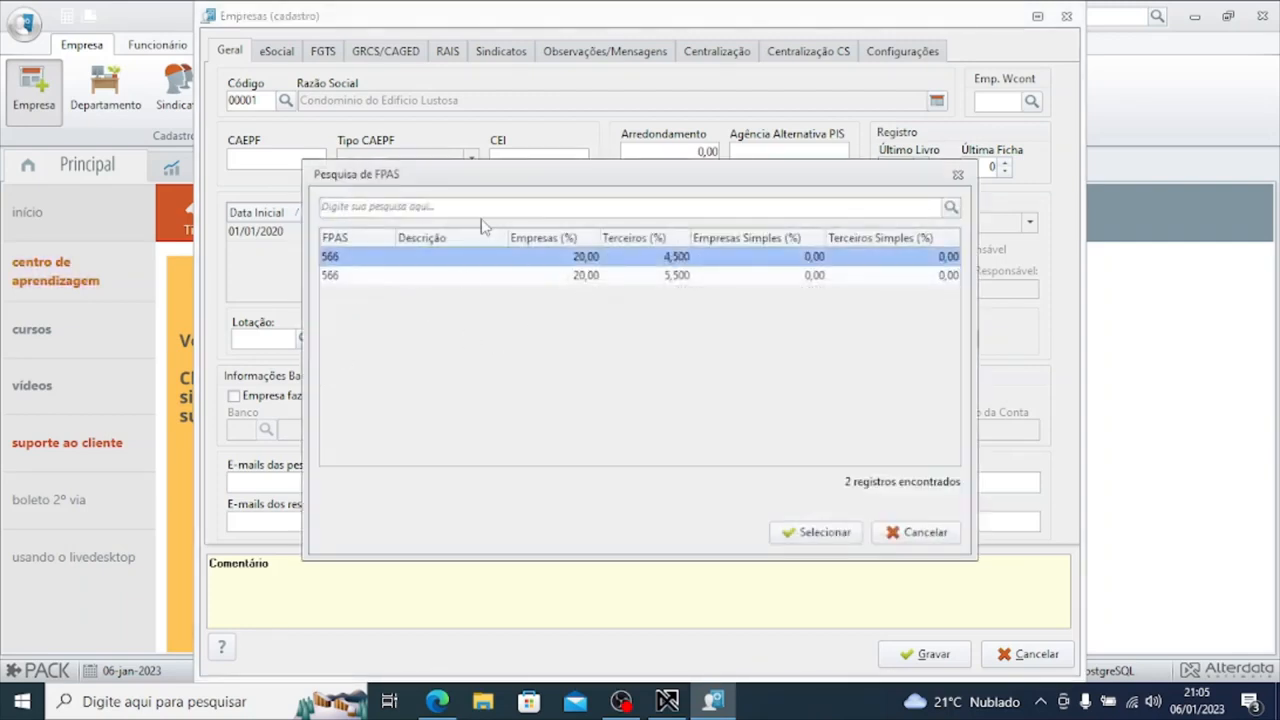
{"action": "left_click_drag", "start_coordinate": [534, 187], "coordinate": [530, 290]}
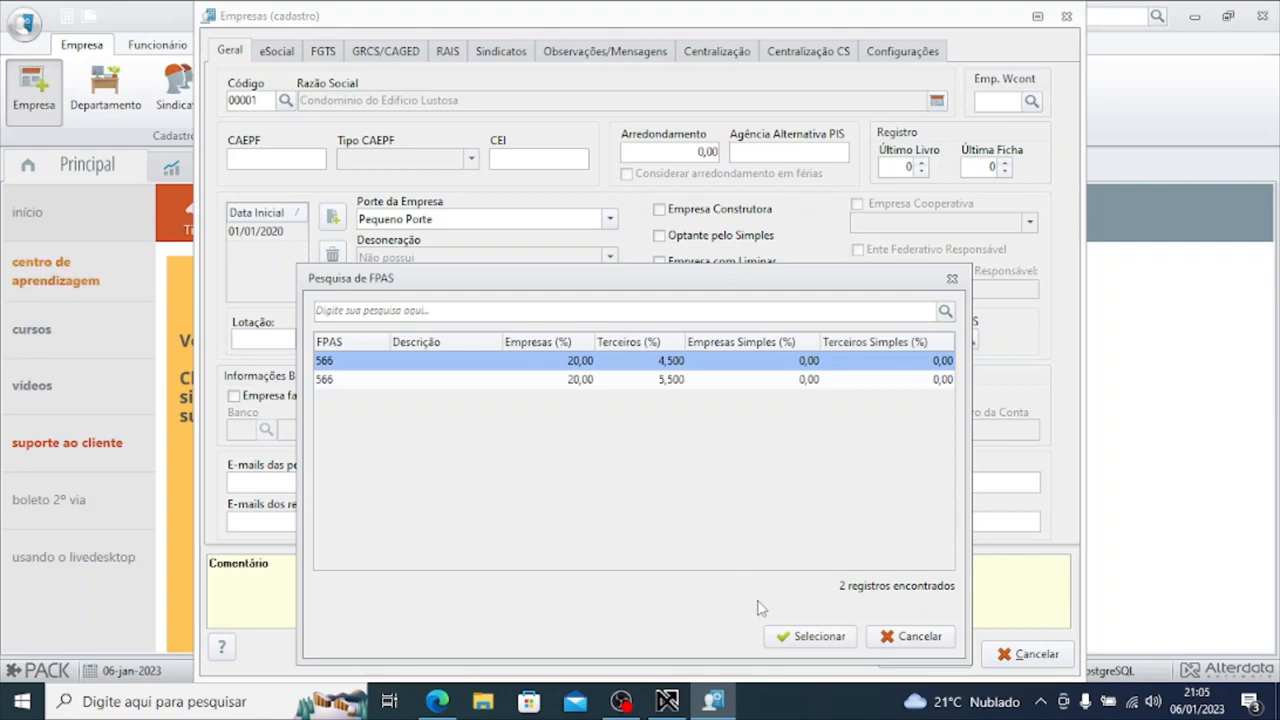
{"action": "left_click", "coordinate": [786, 637]}
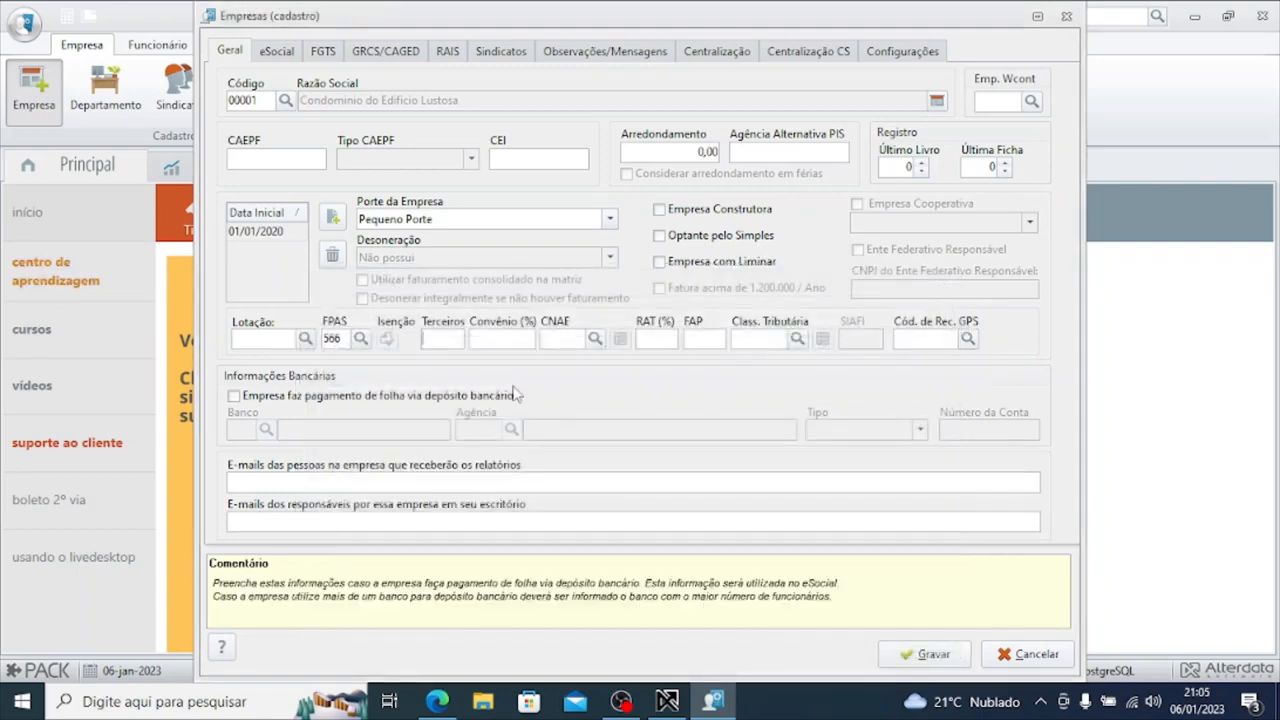
{"action": "left_click", "coordinate": [361, 338]}
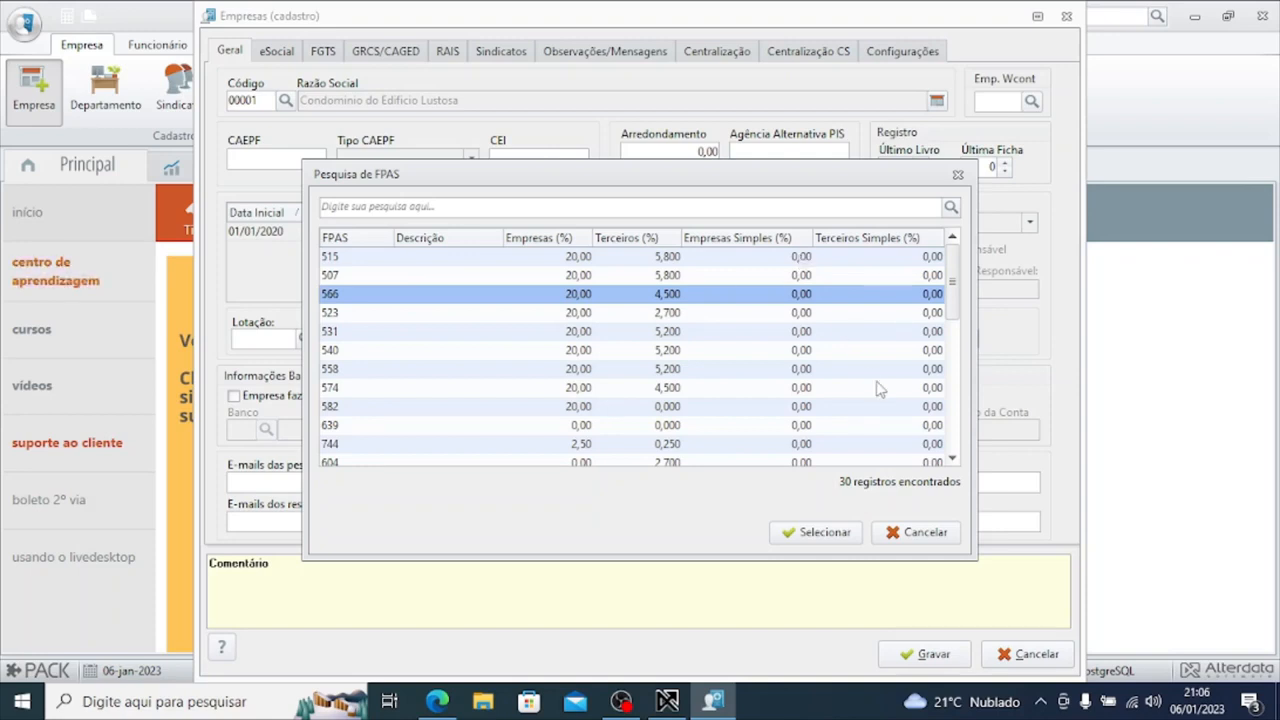
{"action": "left_click", "coordinate": [922, 533]}
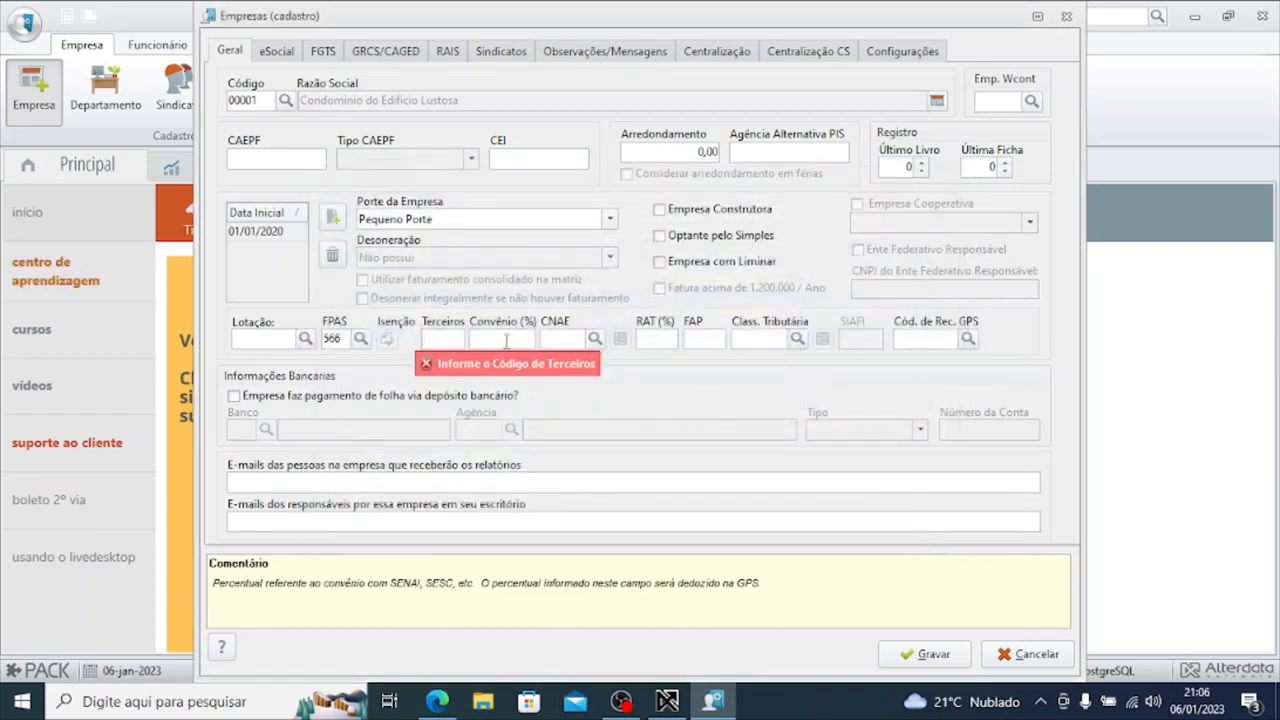
Step: Set the Terceiros code to 0099 and choose CNAE 8112500, Condomínios prediais
{"action": "type", "text": "099"}
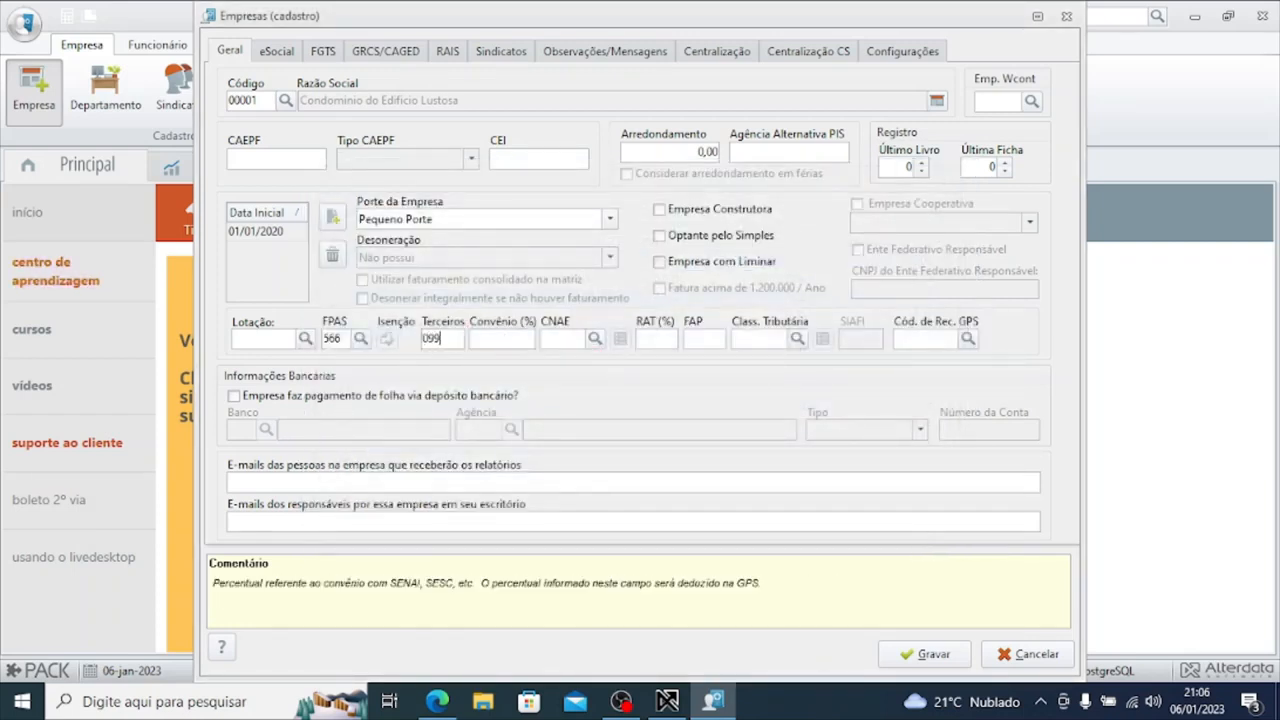
{"action": "key", "text": "Tab"}
{"action": "left_click", "coordinate": [560, 338]}
{"action": "type", "text": "8112500"}
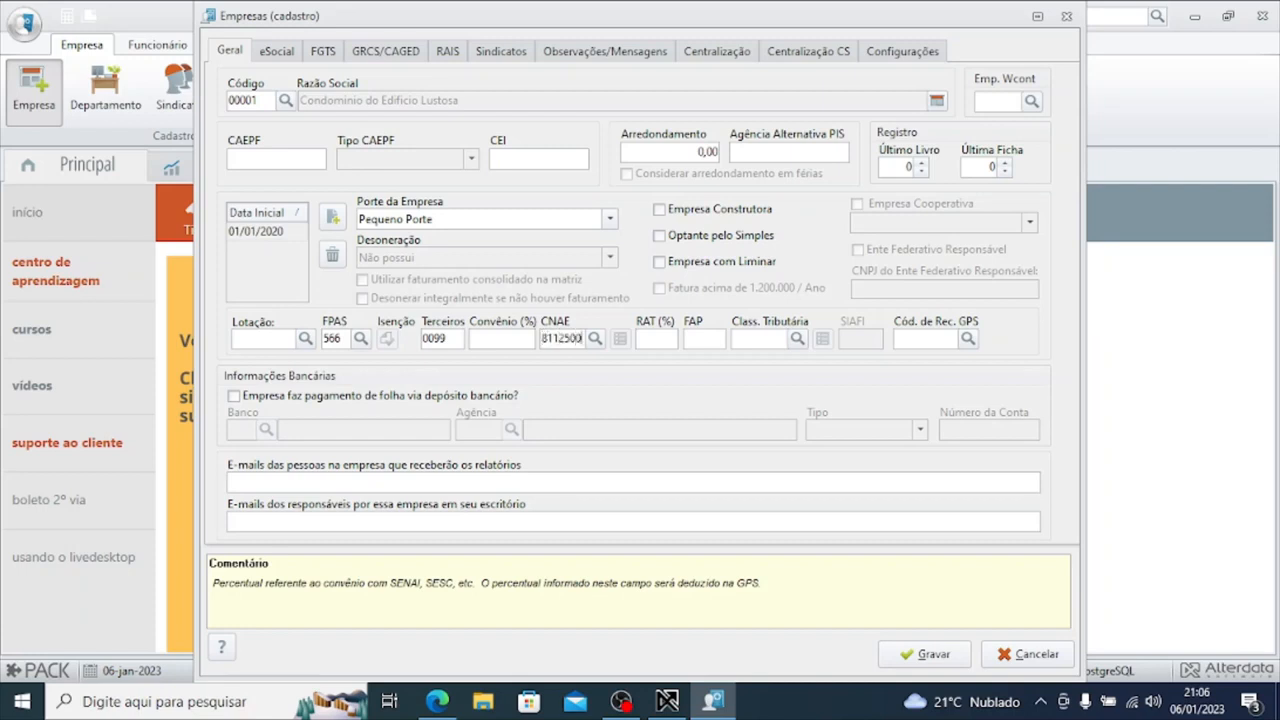
{"action": "left_click", "coordinate": [595, 339]}
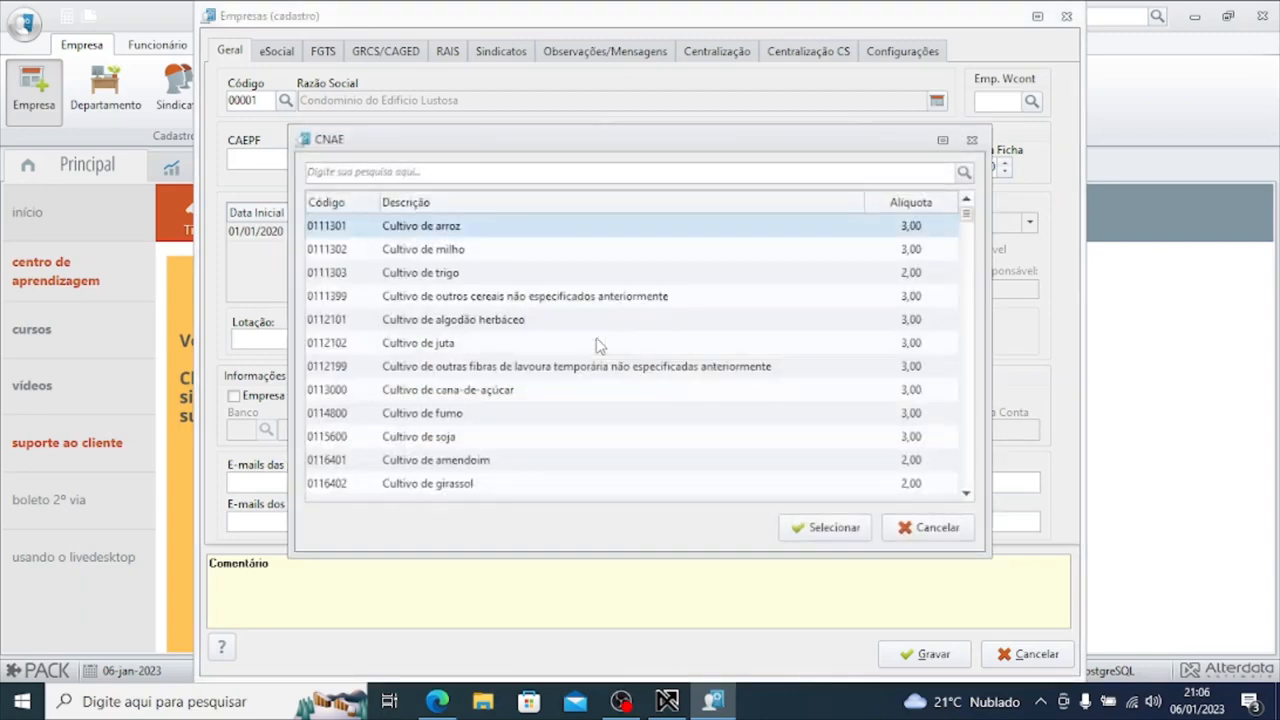
{"action": "type", "text": "8112500"}
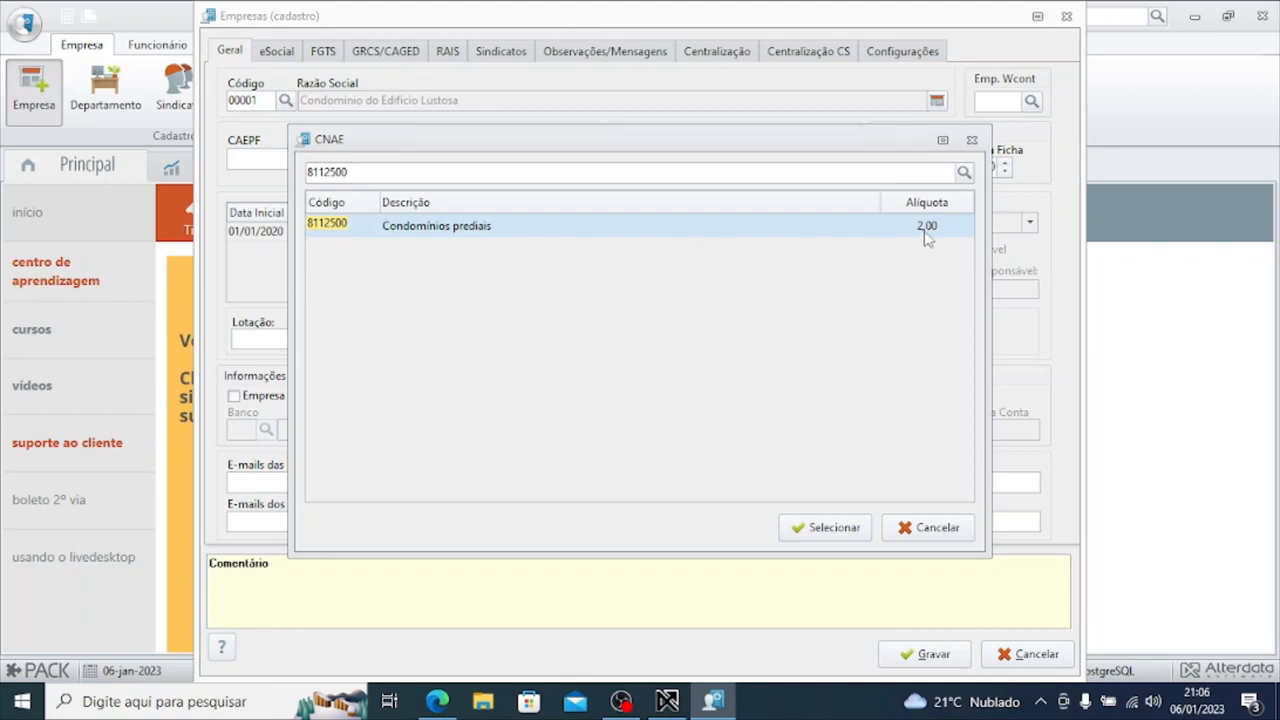
{"action": "double_click", "coordinate": [760, 227]}
Step: Set the company's RAT to 2,00% and its FAP to 1,0000
{"action": "left_click", "coordinate": [647, 341]}
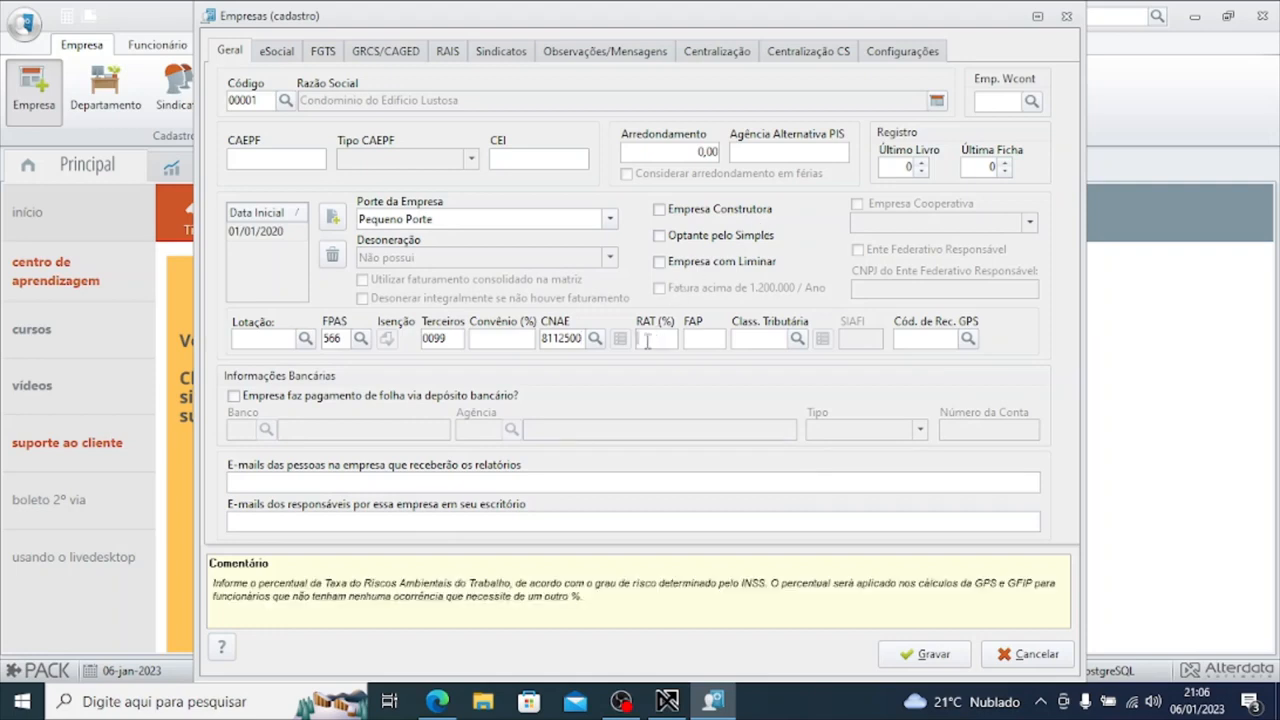
{"action": "type", "text": "2"}
{"action": "key", "text": "Tab"}
{"action": "left_click", "coordinate": [645, 339]}
{"action": "type", "text": "1"}
{"action": "key", "text": "Tab"}
Step: Choose tax classification 99, Pessoas Jurídicas em Geral, for the company
{"action": "left_click", "coordinate": [797, 338]}
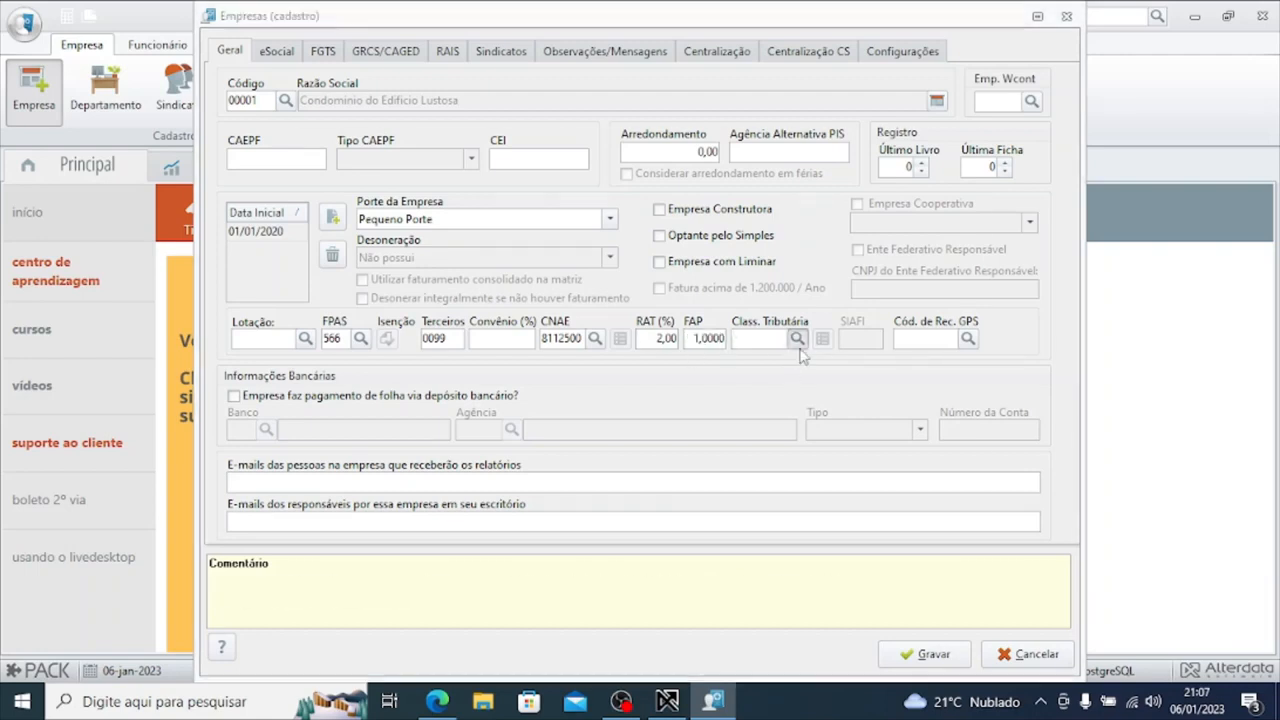
{"action": "left_click", "coordinate": [613, 171]}
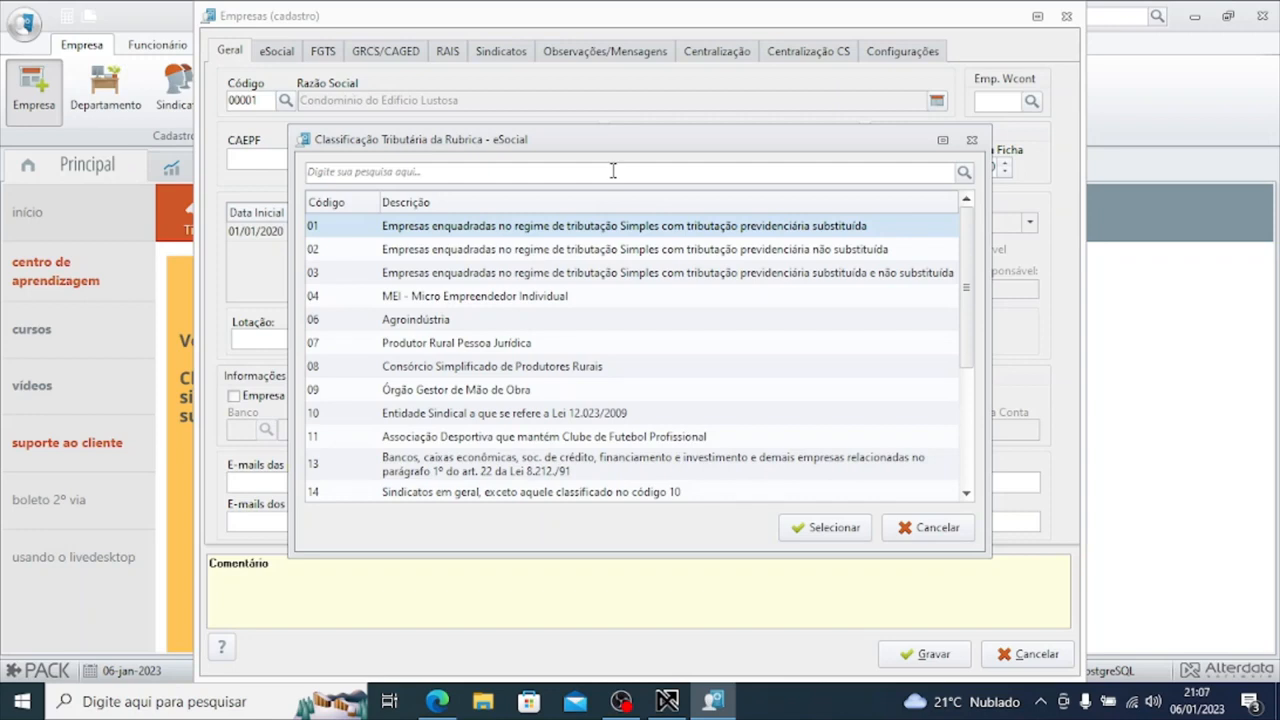
{"action": "type", "text": "99"}
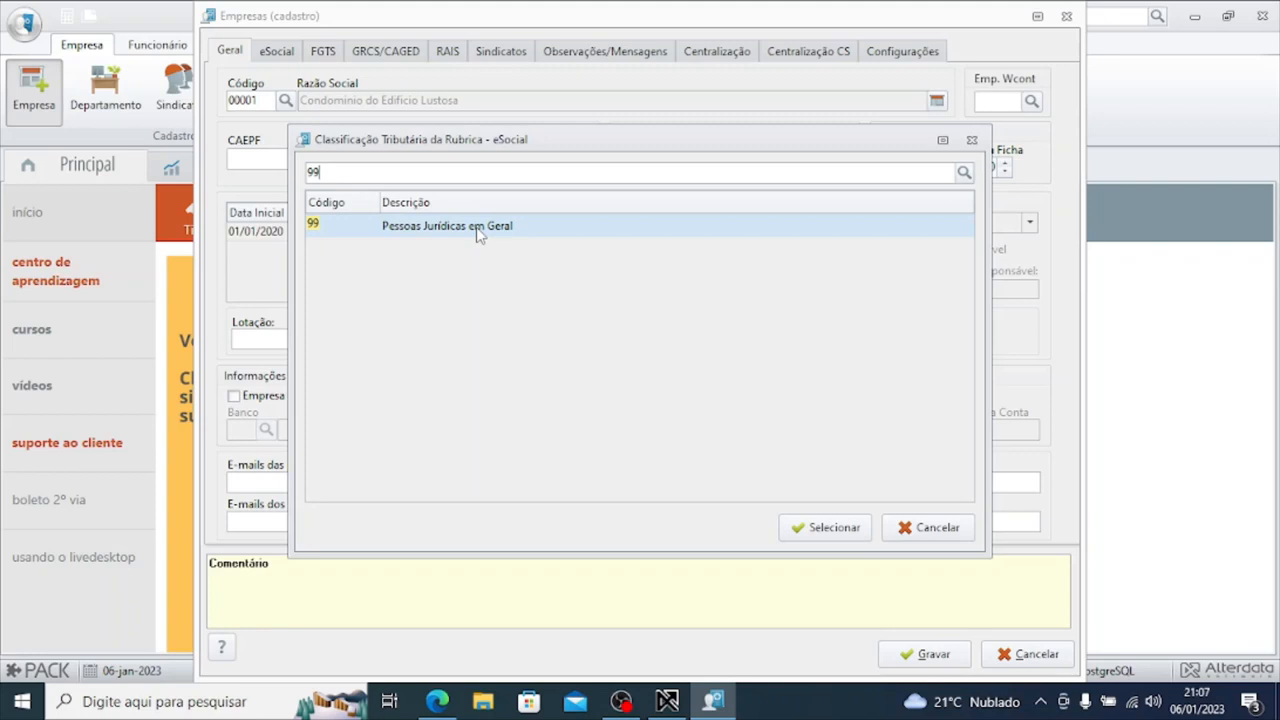
{"action": "double_click", "coordinate": [477, 228]}
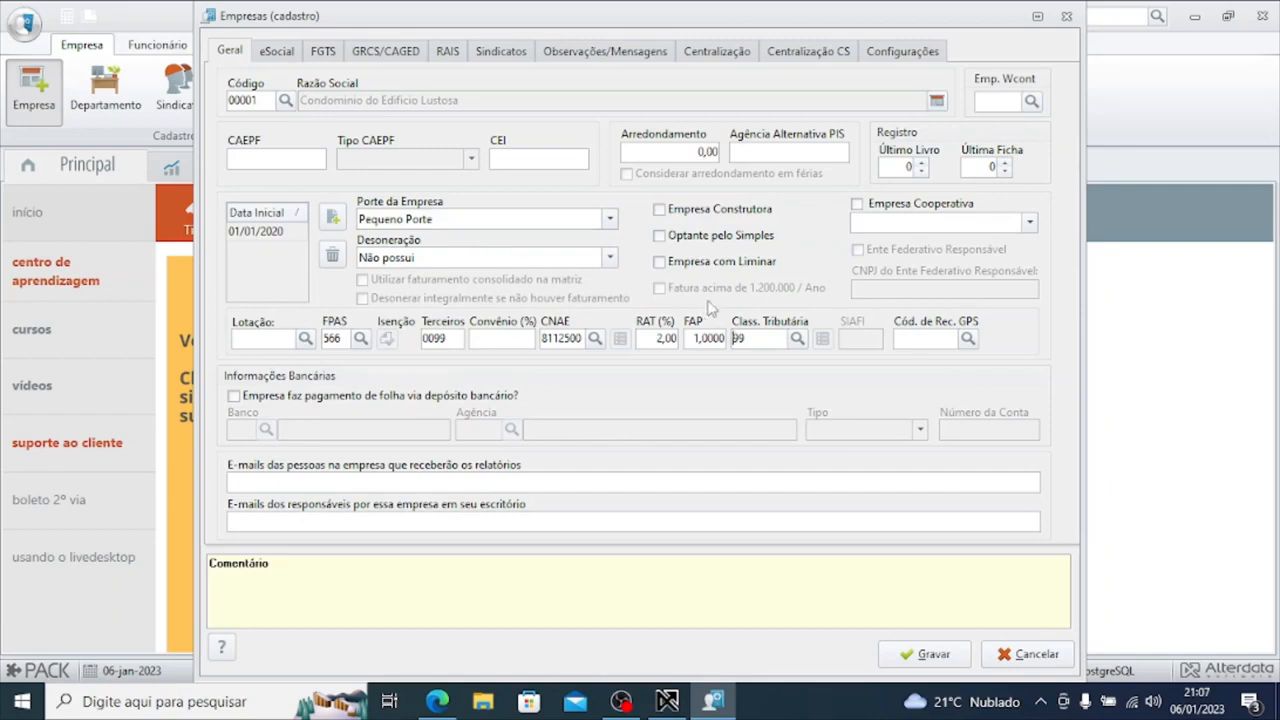
Step: Choose GPS collection code 2100, Empresas em Geral - CNPJ/MF, for the company
{"action": "left_click", "coordinate": [944, 339]}
{"action": "left_click", "coordinate": [967, 340]}
{"action": "left_click", "coordinate": [967, 340]}
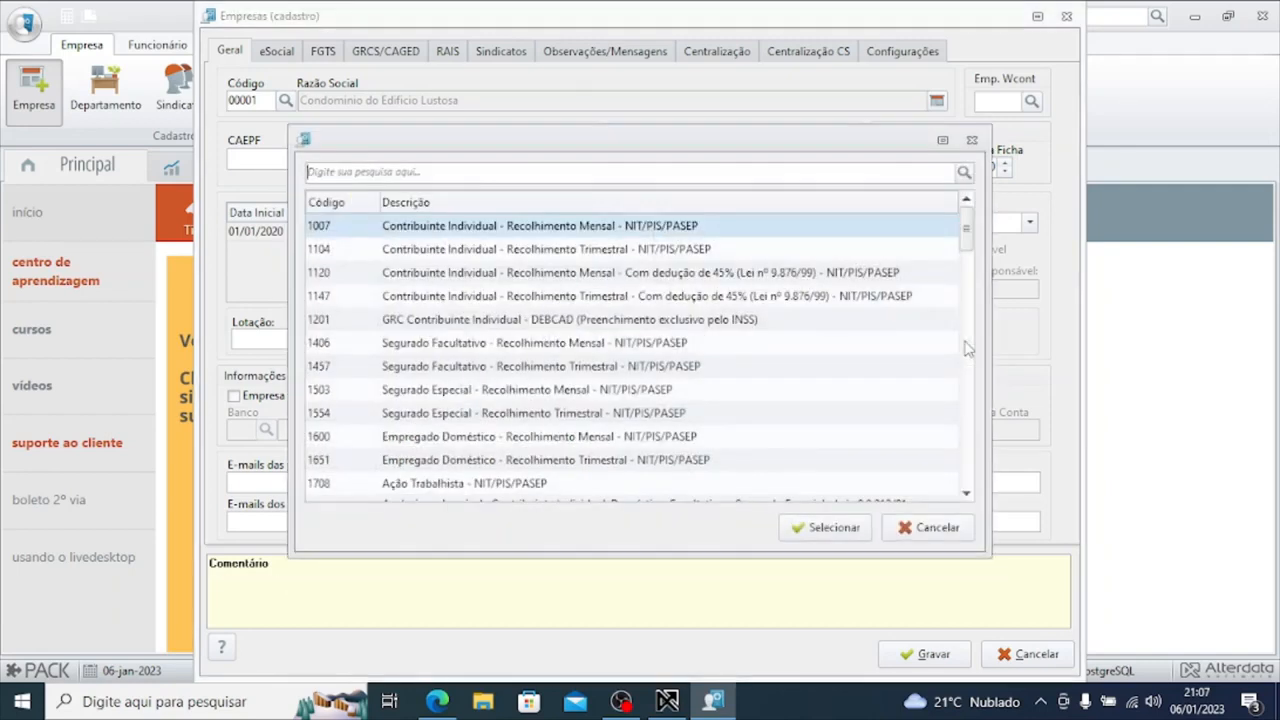
{"action": "type", "text": "2100"}
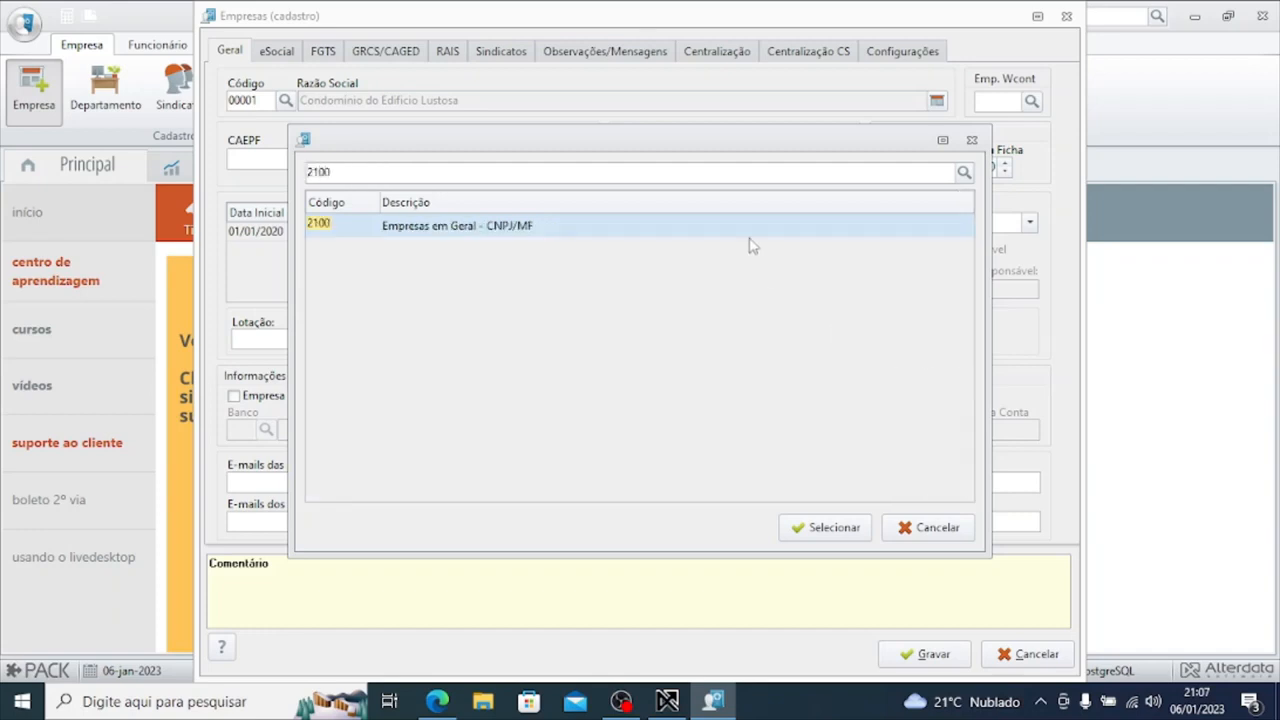
{"action": "double_click", "coordinate": [708, 230]}
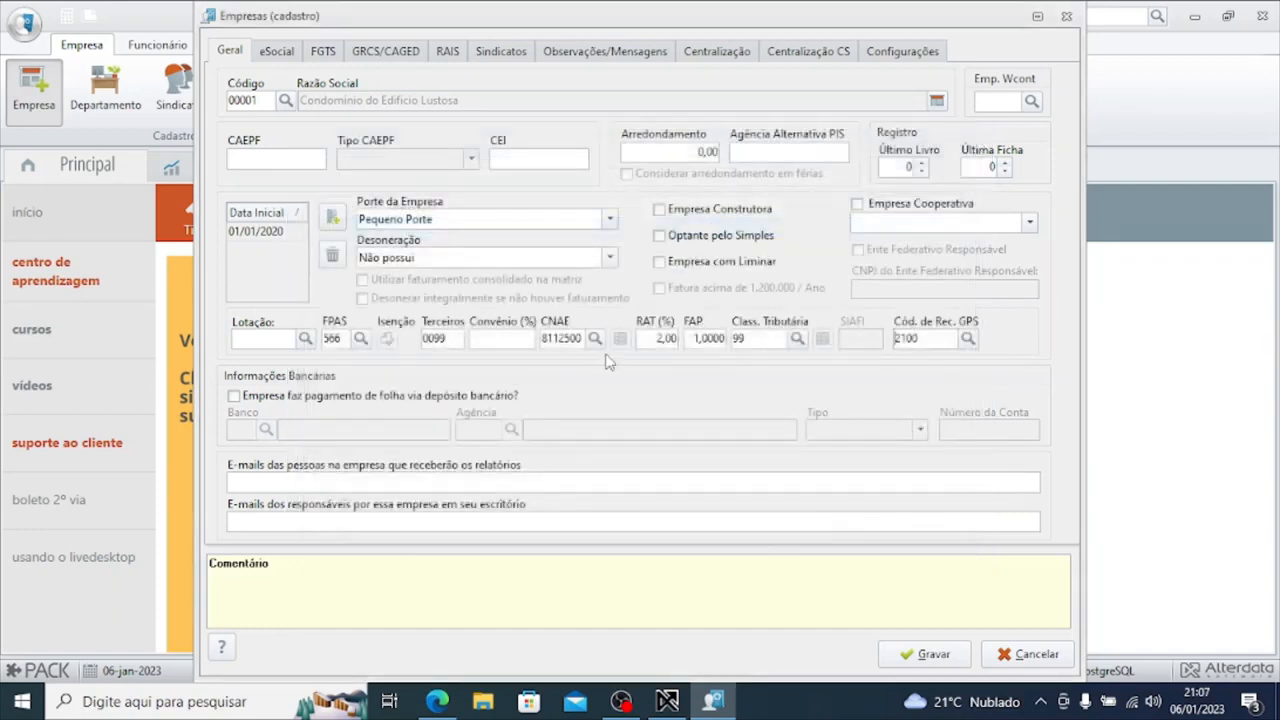
{"action": "mouse_move", "coordinate": [636, 394]}
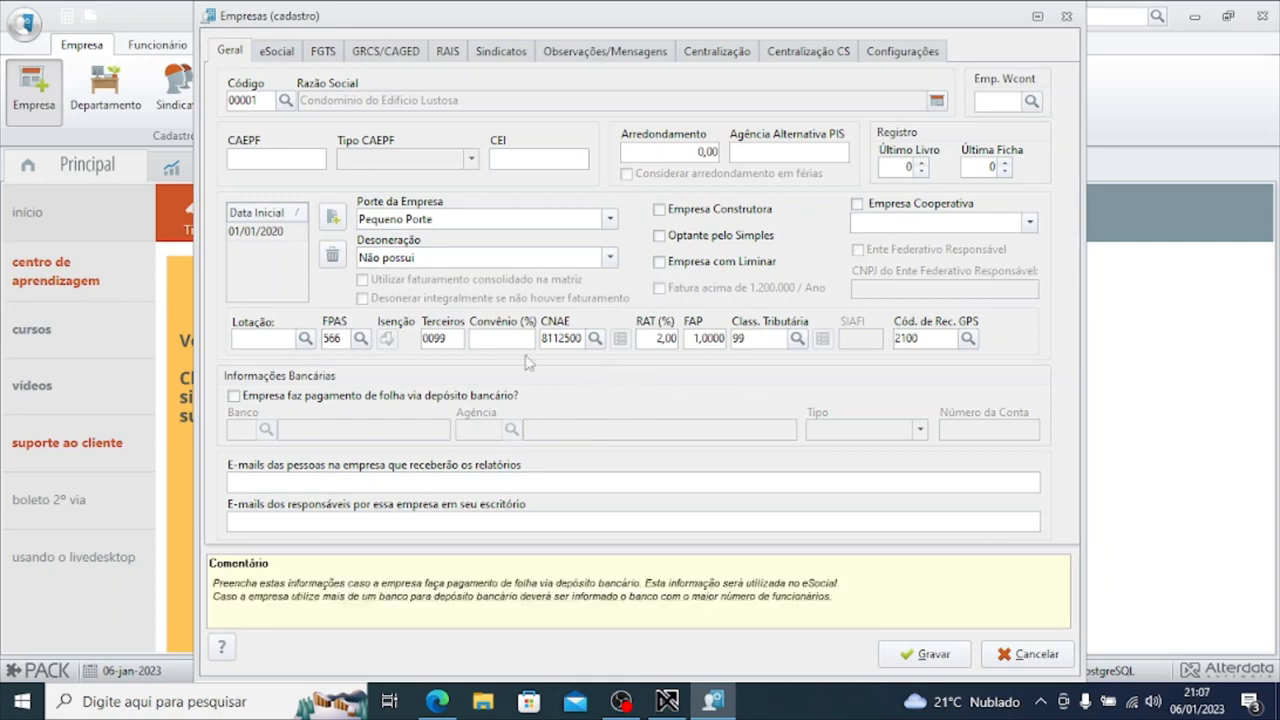
{"action": "left_click", "coordinate": [233, 396]}
{"action": "left_click", "coordinate": [283, 481]}
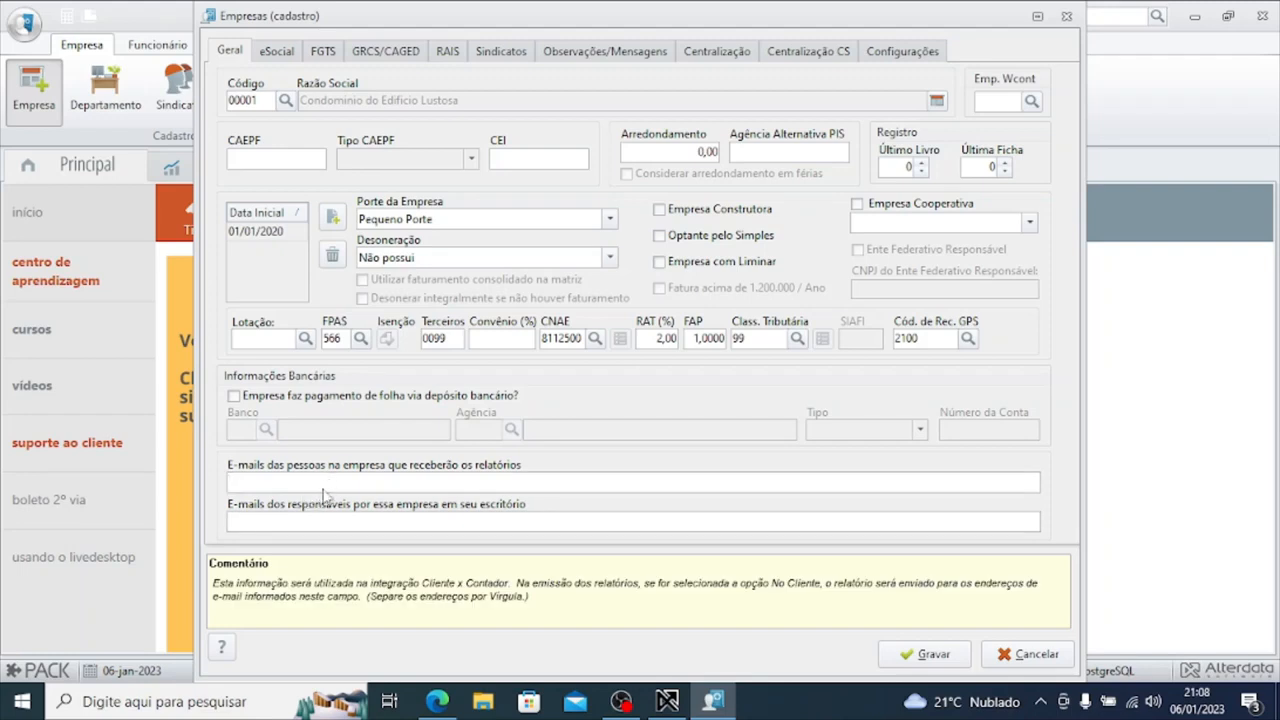
Step: Enter 000001 as the company's Lotação and start registering it as a new lotação tributária with the description "566 0099"
{"action": "left_click", "coordinate": [259, 338]}
{"action": "left_click", "coordinate": [304, 339]}
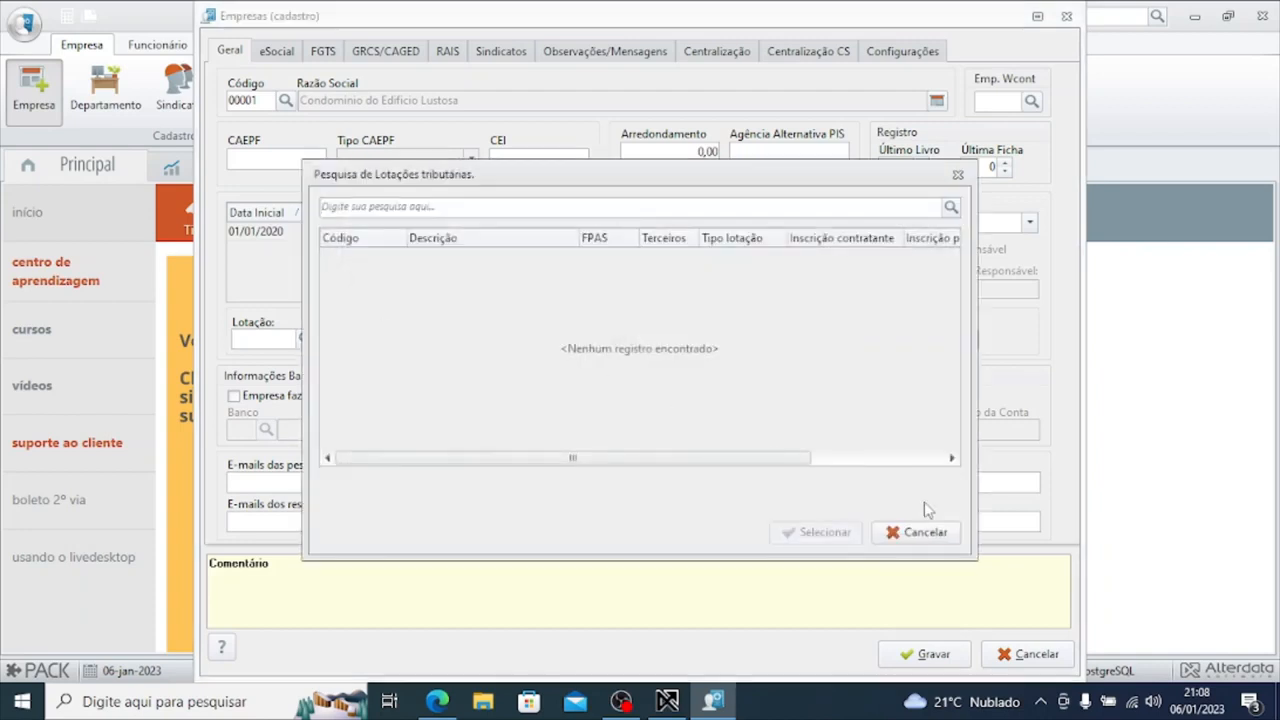
{"action": "left_click", "coordinate": [910, 540]}
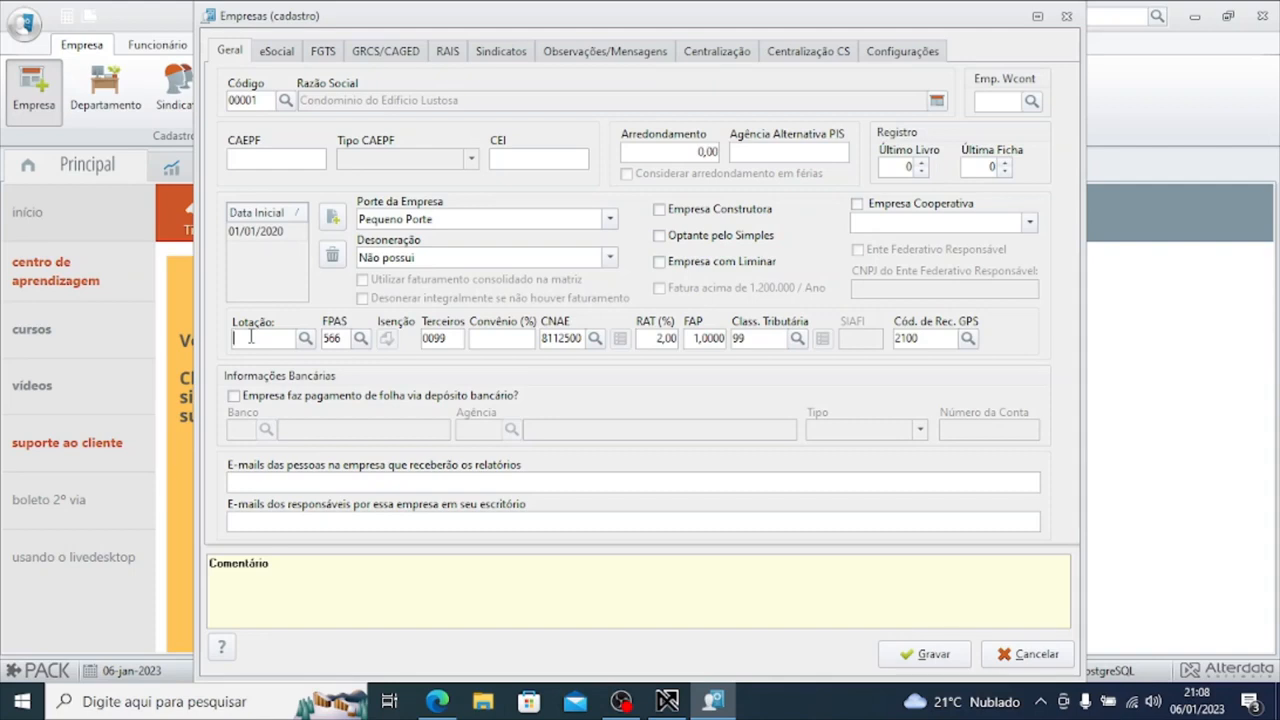
{"action": "type", "text": "1"}
{"action": "key", "text": "Tab"}
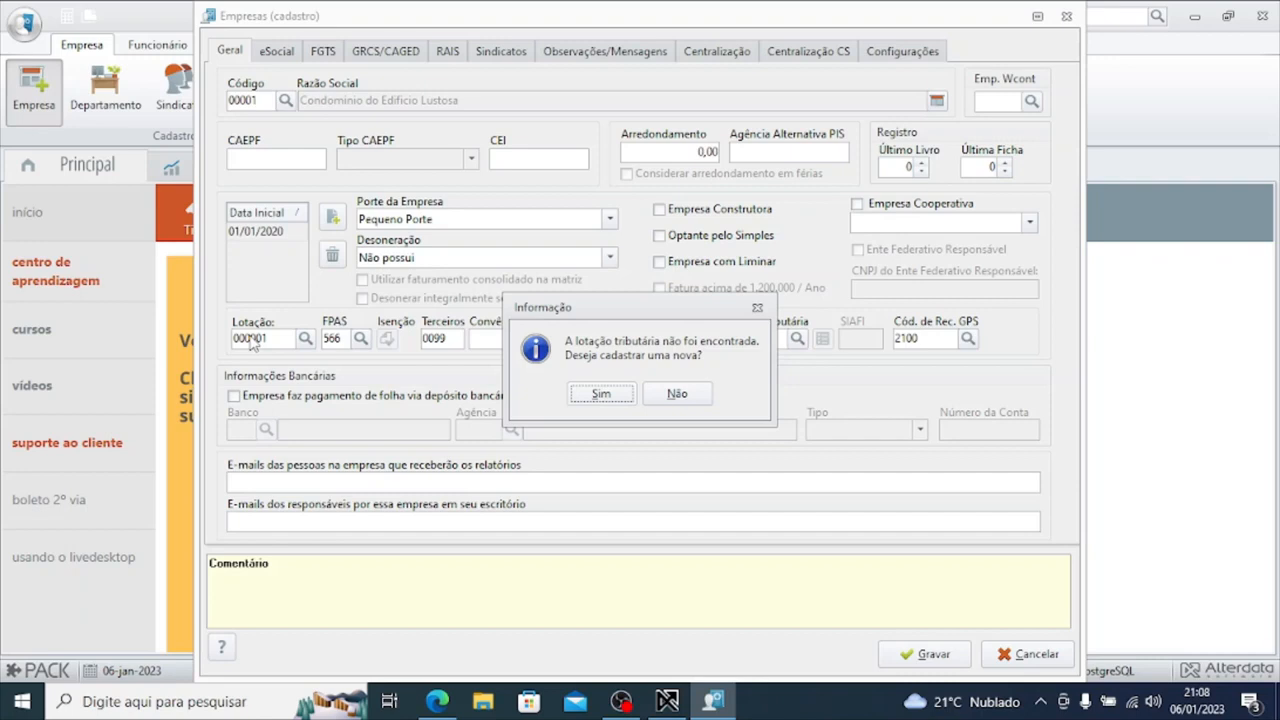
{"action": "key", "text": "Return"}
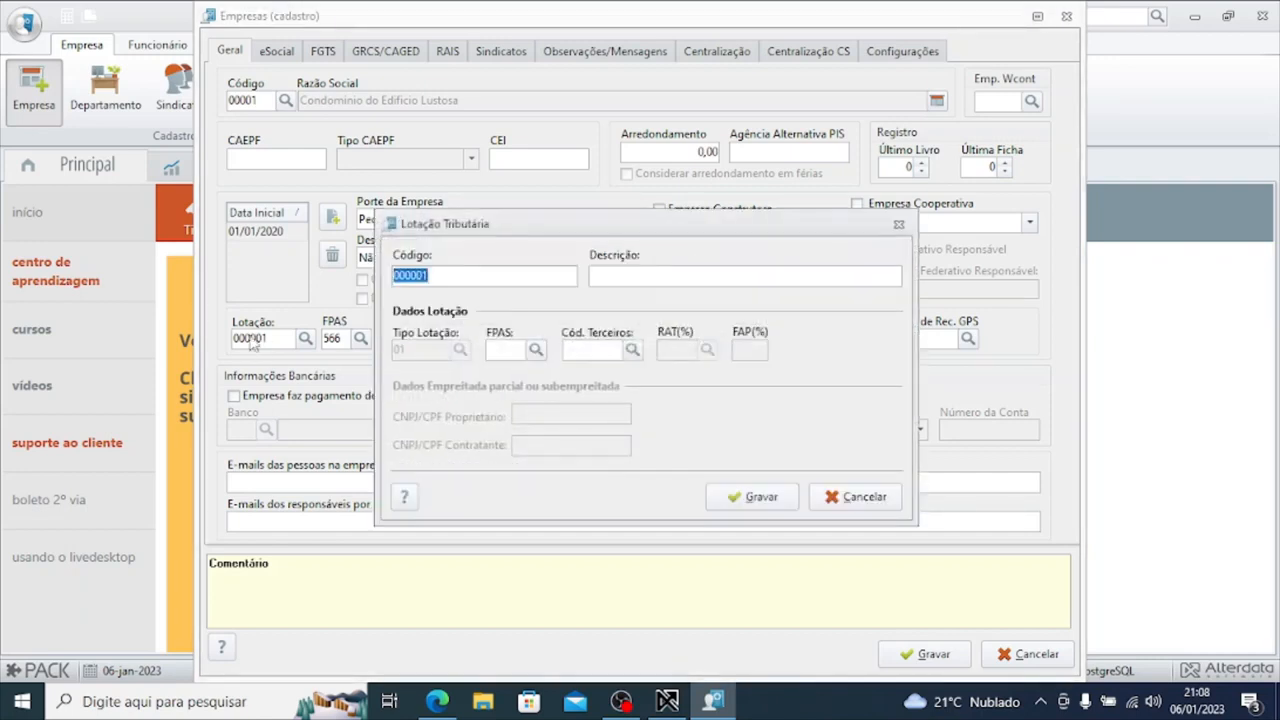
{"action": "key", "text": "Tab"}
{"action": "type", "text": "566"}
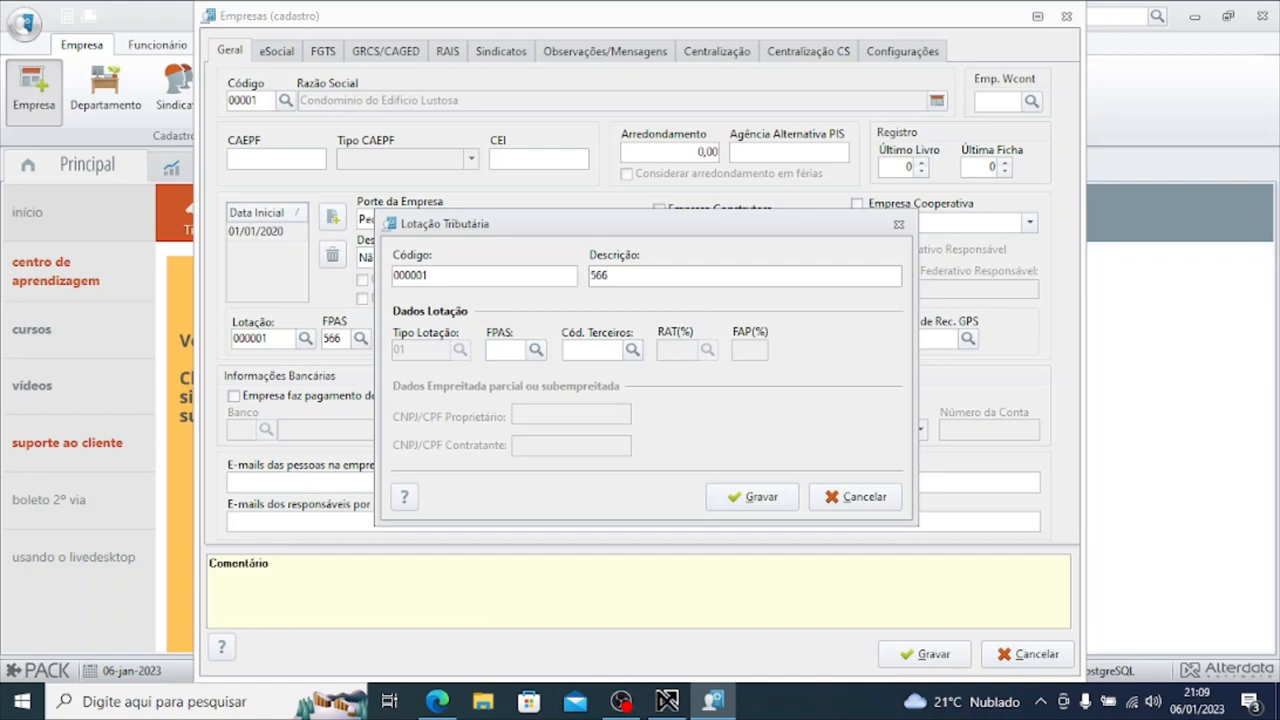
{"action": "type", "text": " 0099"}
{"action": "key", "text": "Tab"}
{"action": "type", "text": "566"}
{"action": "key", "text": "Tab"}
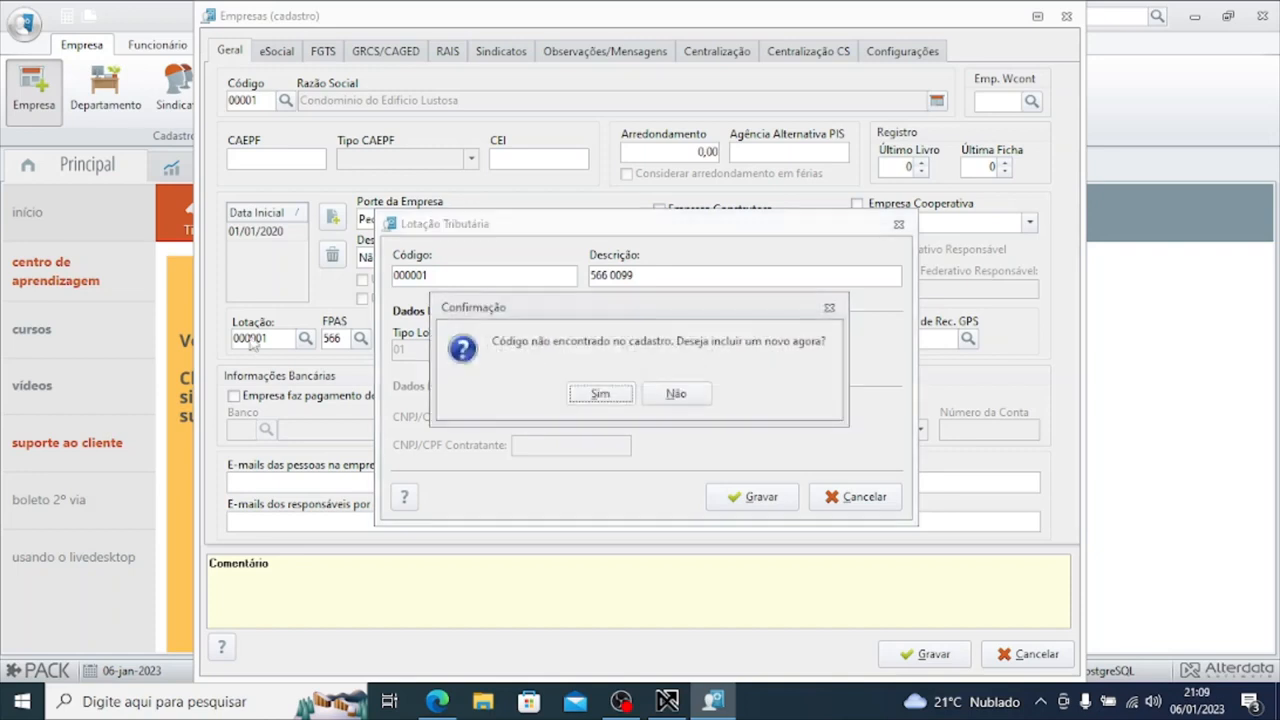
{"action": "left_click", "coordinate": [608, 394]}
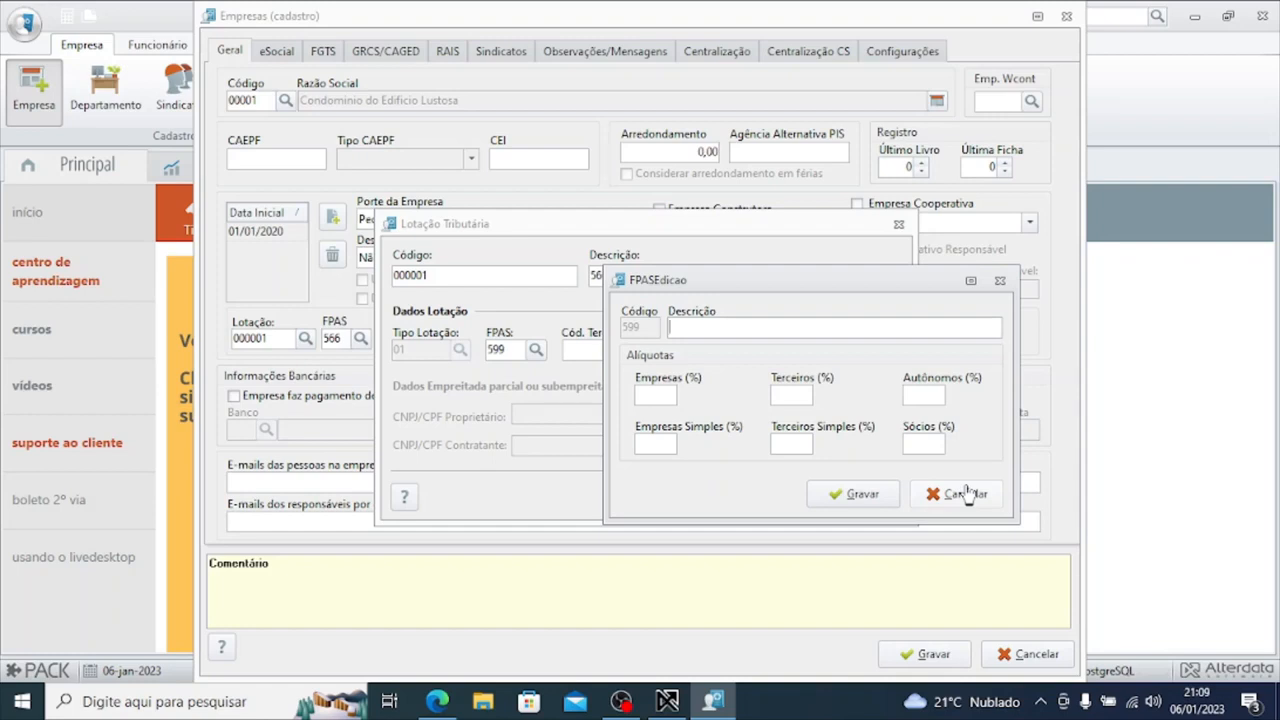
{"action": "type", "text": "5"}
{"action": "left_click", "coordinate": [963, 494]}
Step: Set the new lotação tributária's FPAS to 566 and its Terceiros code to 0099
{"action": "type", "text": "566"}
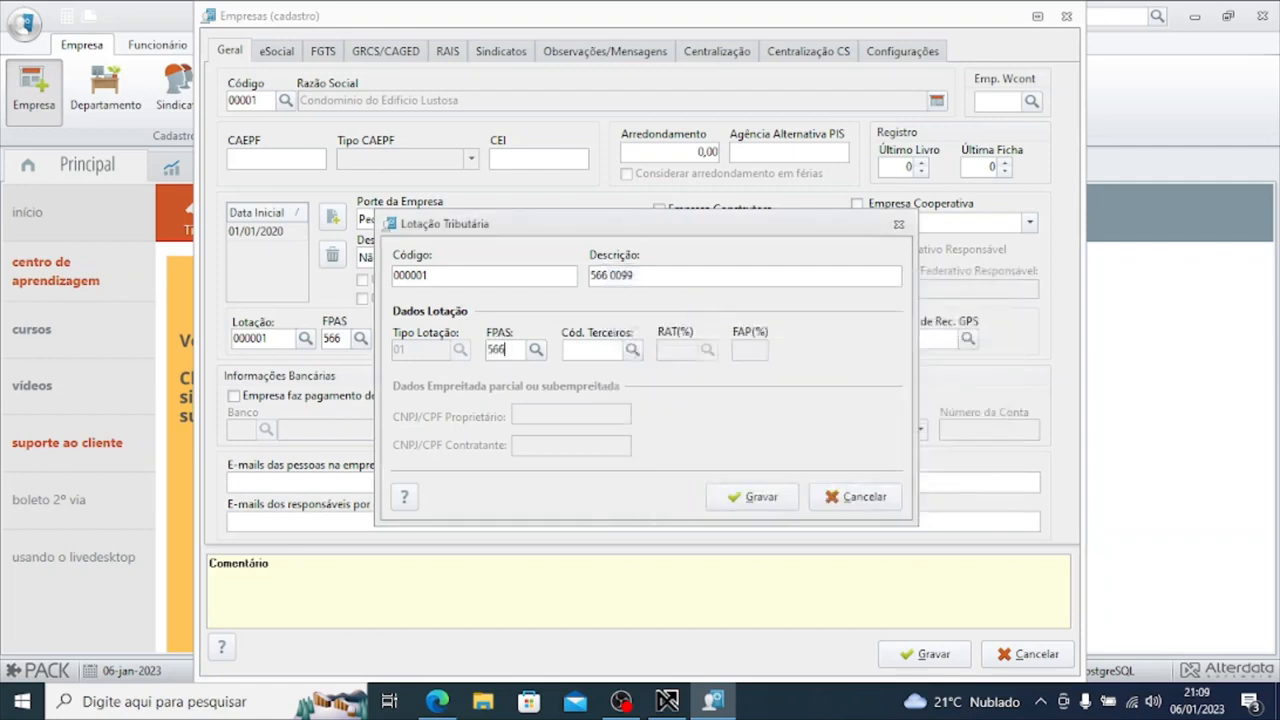
{"action": "key", "text": "Tab"}
{"action": "type", "text": "0099"}
{"action": "key", "text": "Tab"}
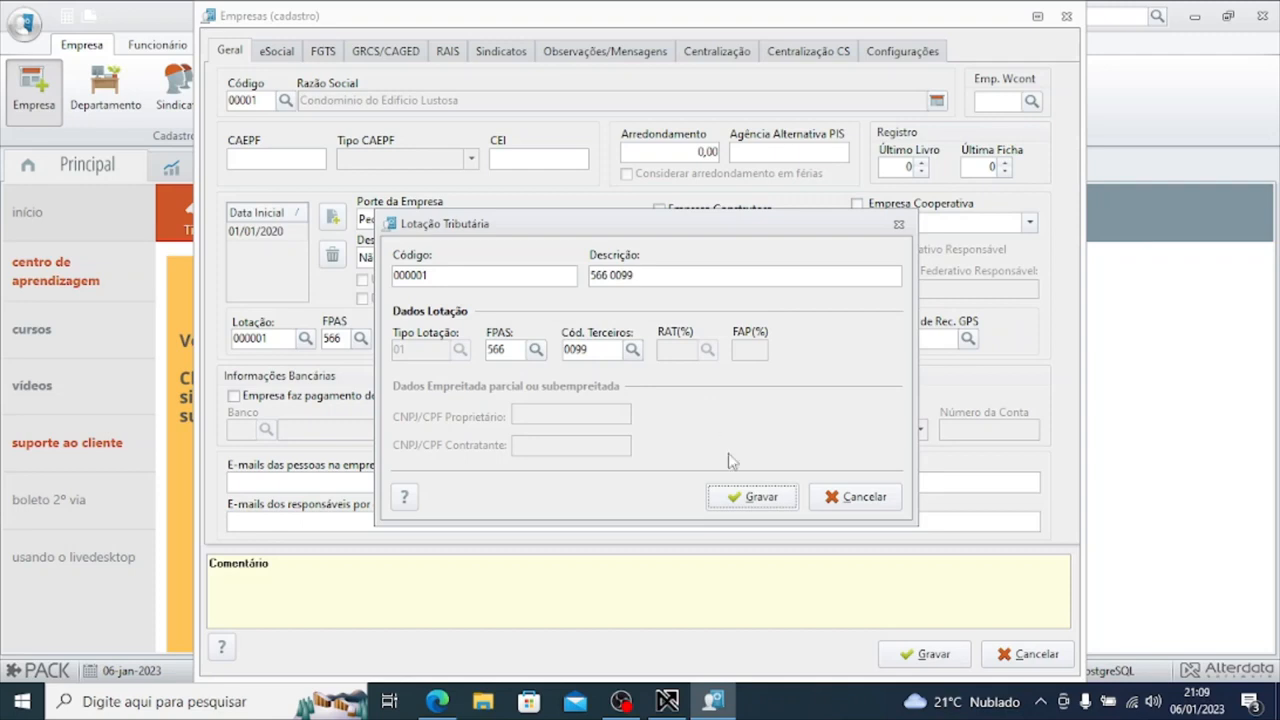
Step: Save the lotação tributária with the description "FPAS 566 TERC 0099" and select the FPAS 566 record with 4,500 Terceiros
{"action": "left_click", "coordinate": [592, 276]}
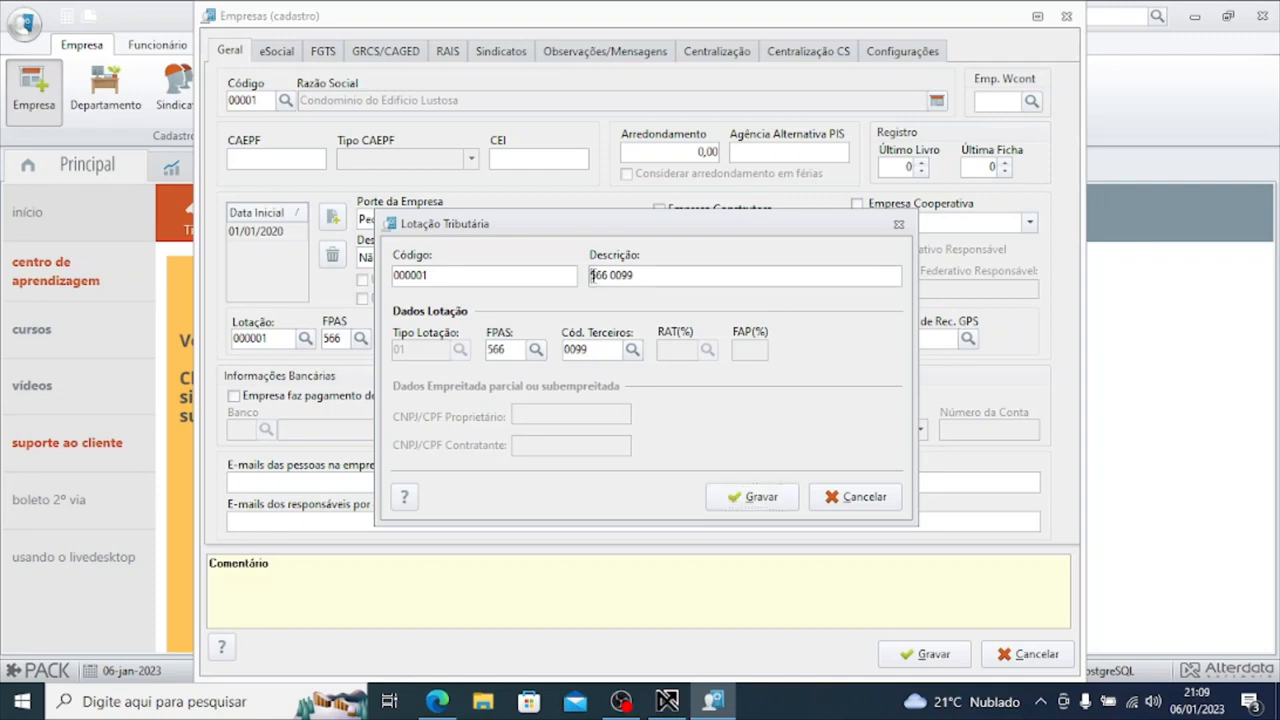
{"action": "type", "text": "FPAS"}
{"action": "key", "text": "Right"}
{"action": "key", "text": "Right"}
{"action": "key", "text": "Right"}
{"action": "type", "text": "TERC"}
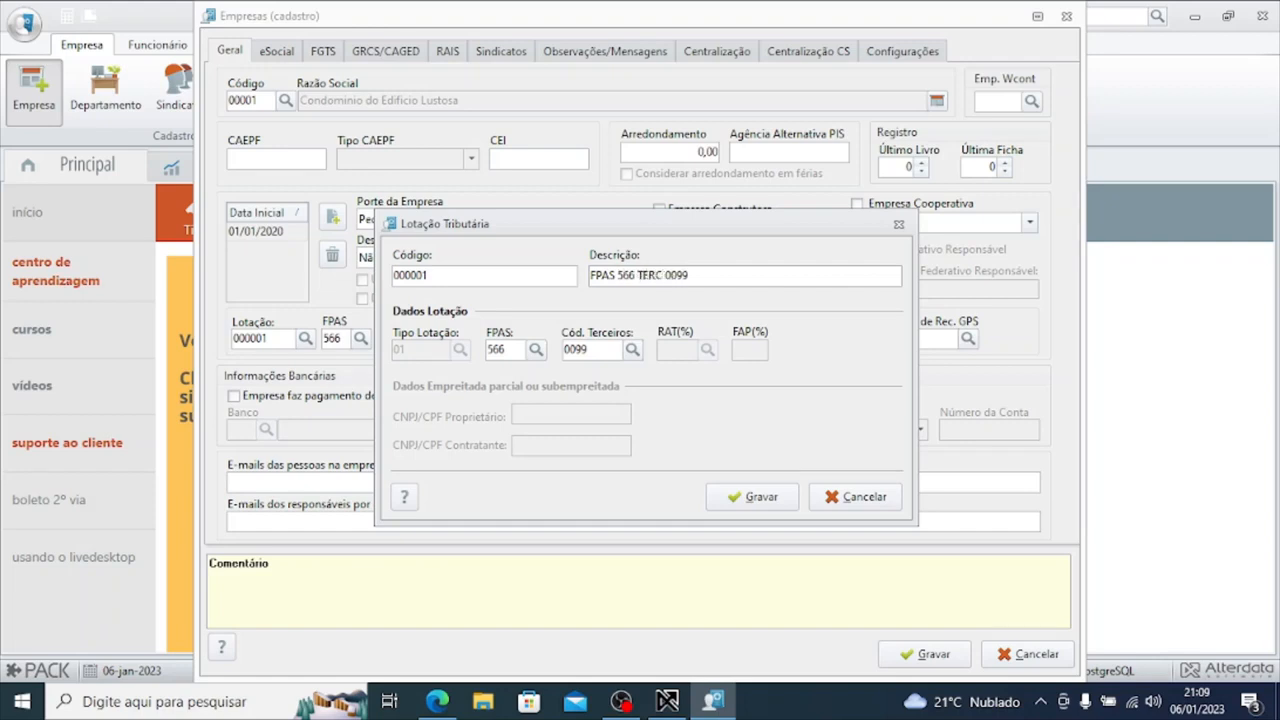
{"action": "left_click", "coordinate": [755, 497]}
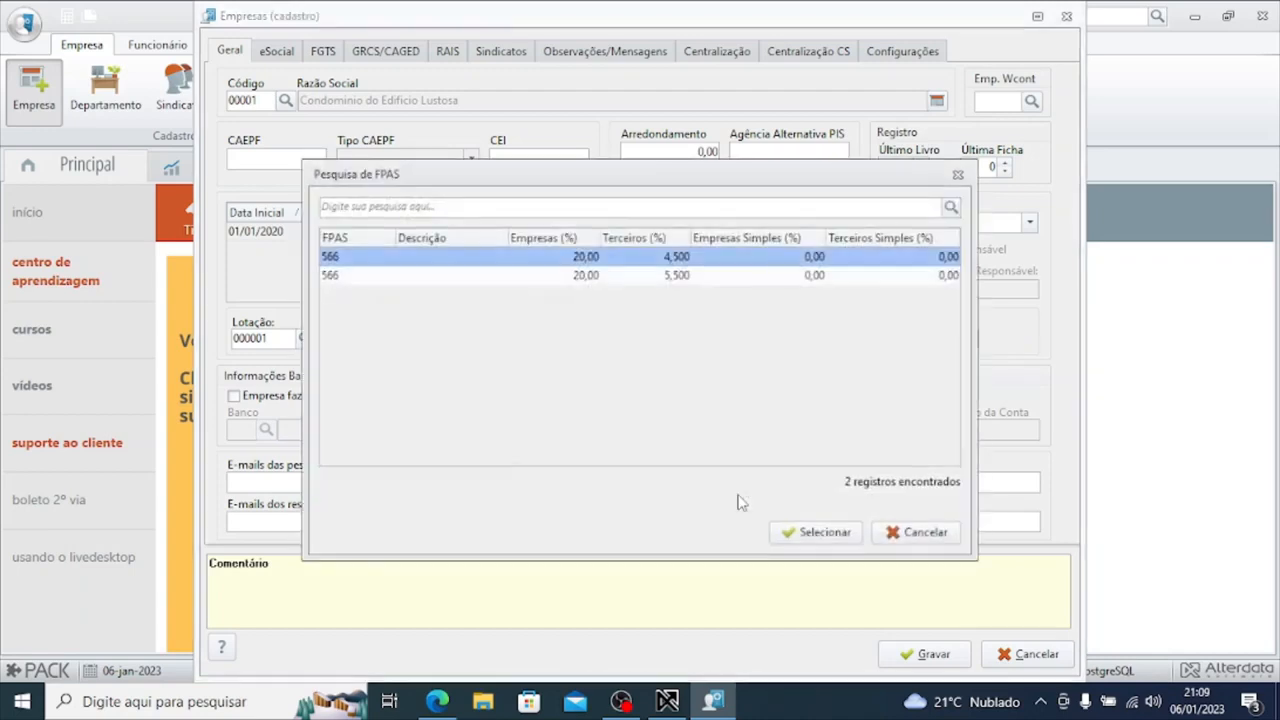
{"action": "left_click", "coordinate": [845, 534]}
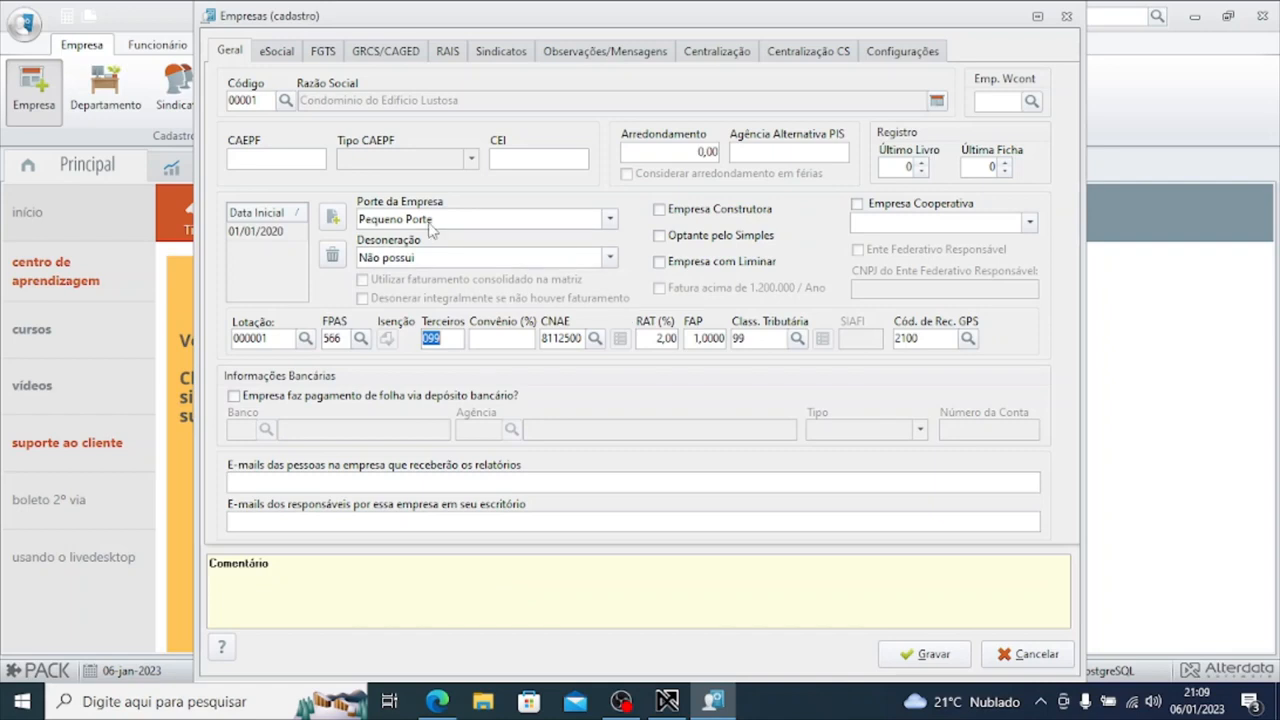
Step: Switch the company's eSocial environment to Real and confirm the change with "CONFIRMO"
{"action": "left_click", "coordinate": [271, 55]}
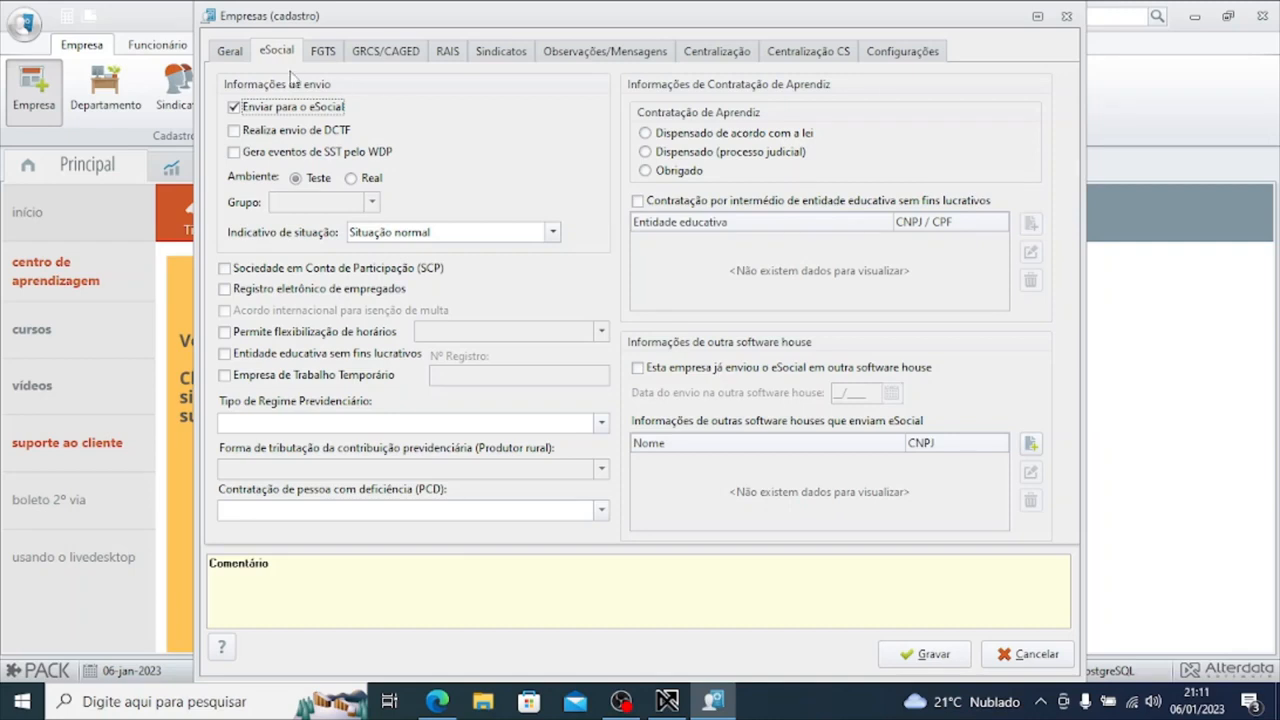
{"action": "mouse_move", "coordinate": [240, 112]}
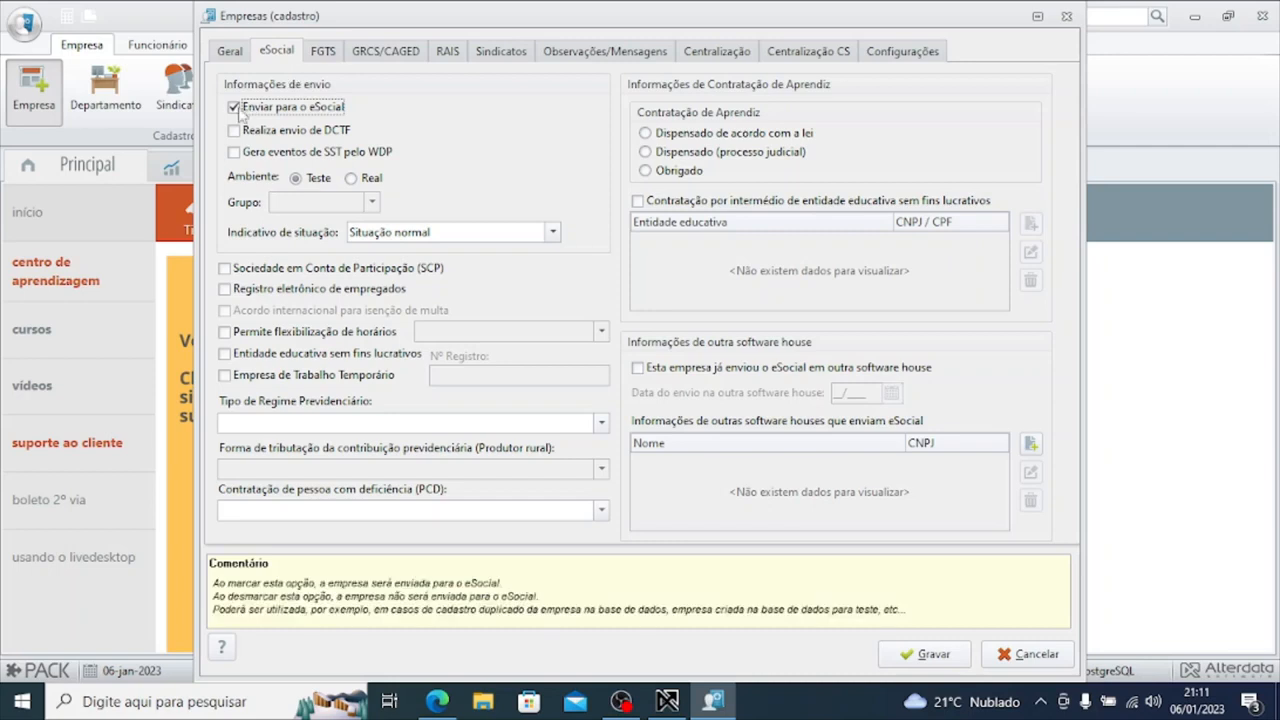
{"action": "mouse_move", "coordinate": [362, 136]}
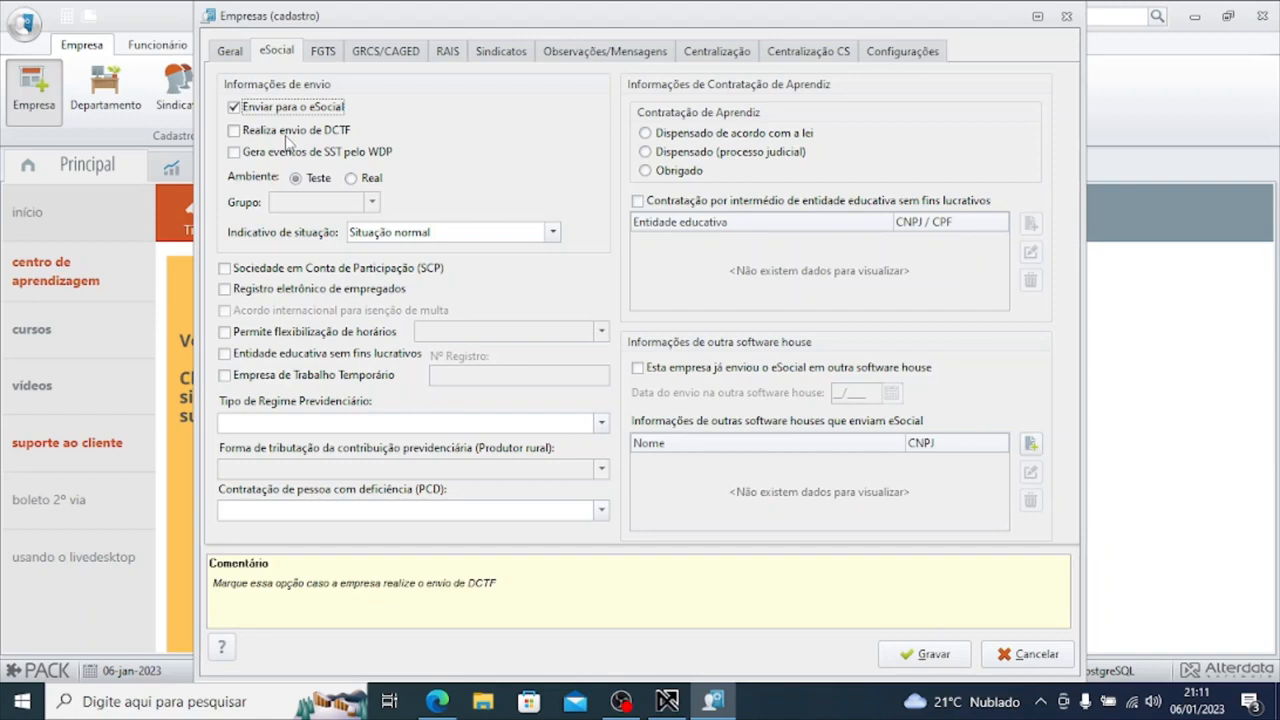
{"action": "mouse_move", "coordinate": [289, 163]}
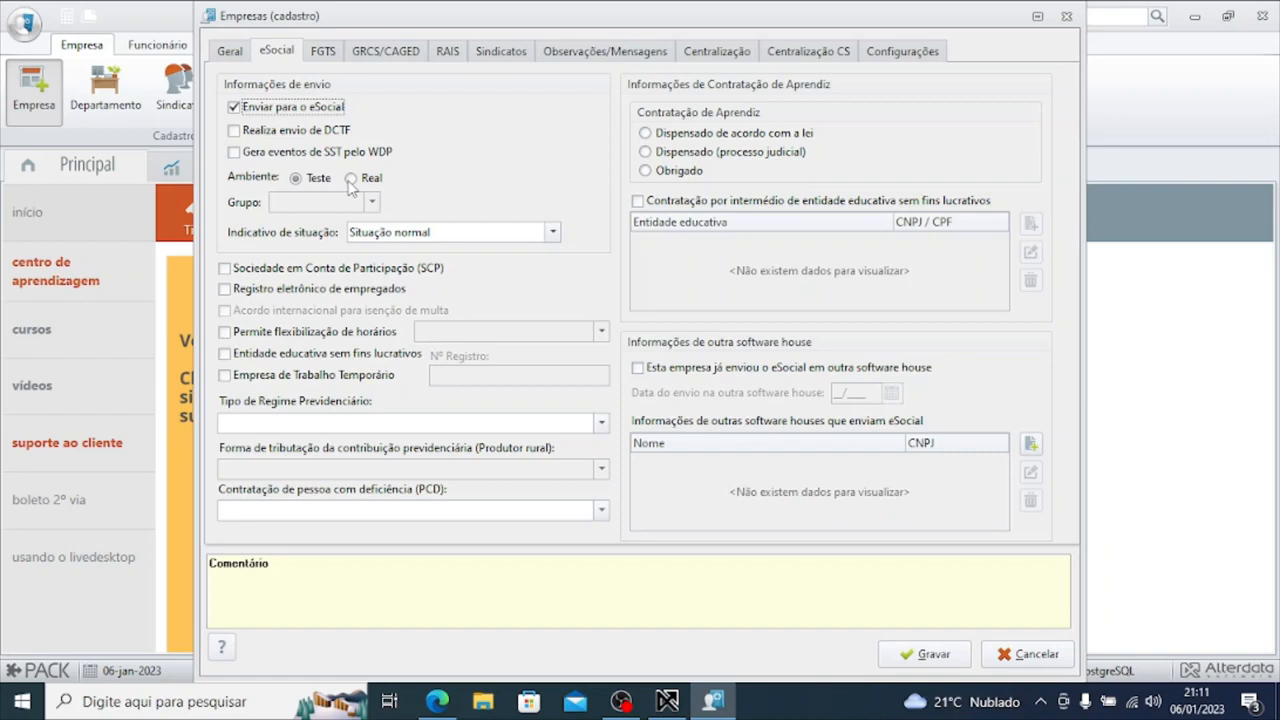
{"action": "left_click", "coordinate": [349, 179]}
{"action": "left_click", "coordinate": [351, 179]}
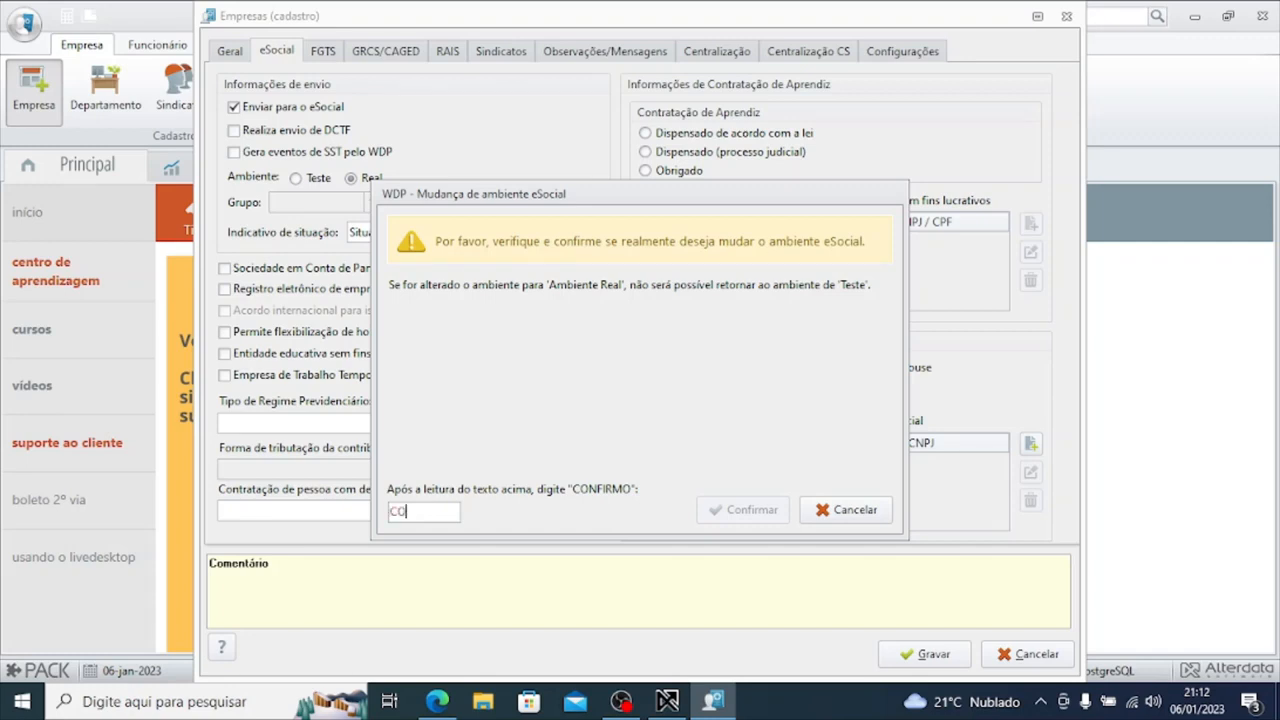
{"action": "type", "text": "NFIRMO"}
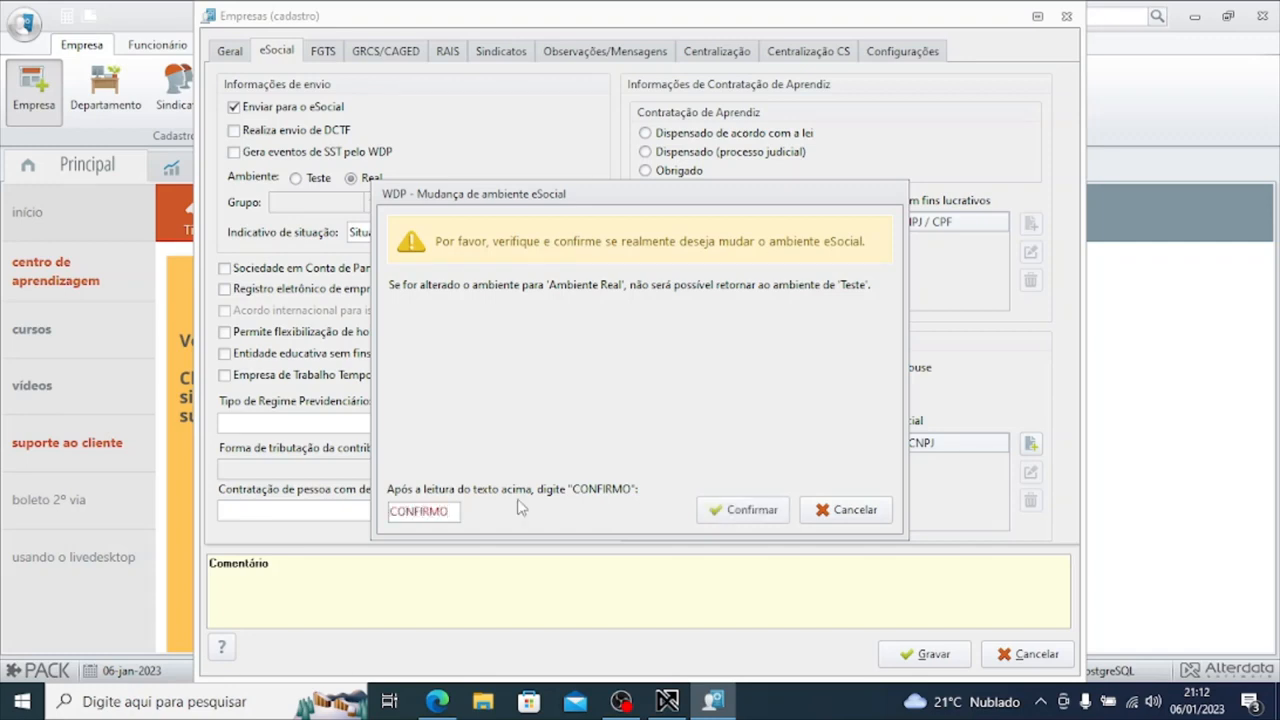
{"action": "left_click", "coordinate": [712, 510]}
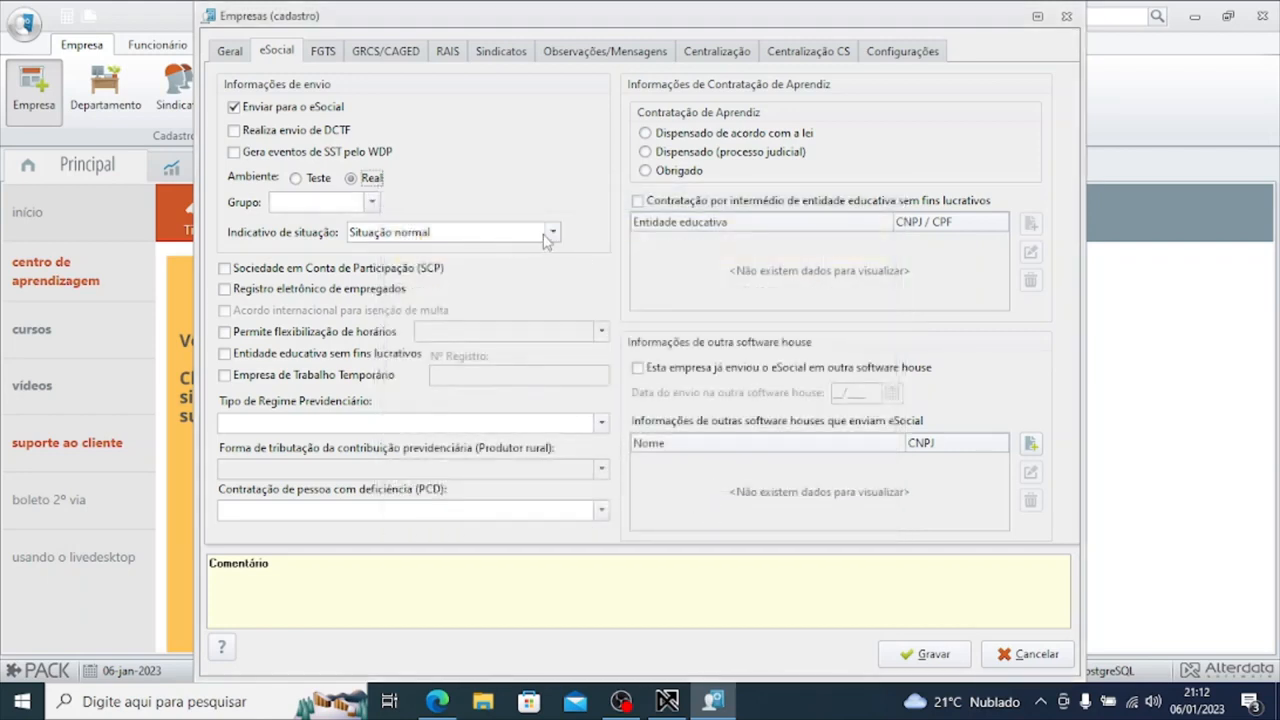
Step: Set the company's Tipo de Regime Previdenciário to Regime Geral da Previdência Social (RGPS), leaving Indicativo de situação at Situação normal
{"action": "left_click", "coordinate": [552, 236]}
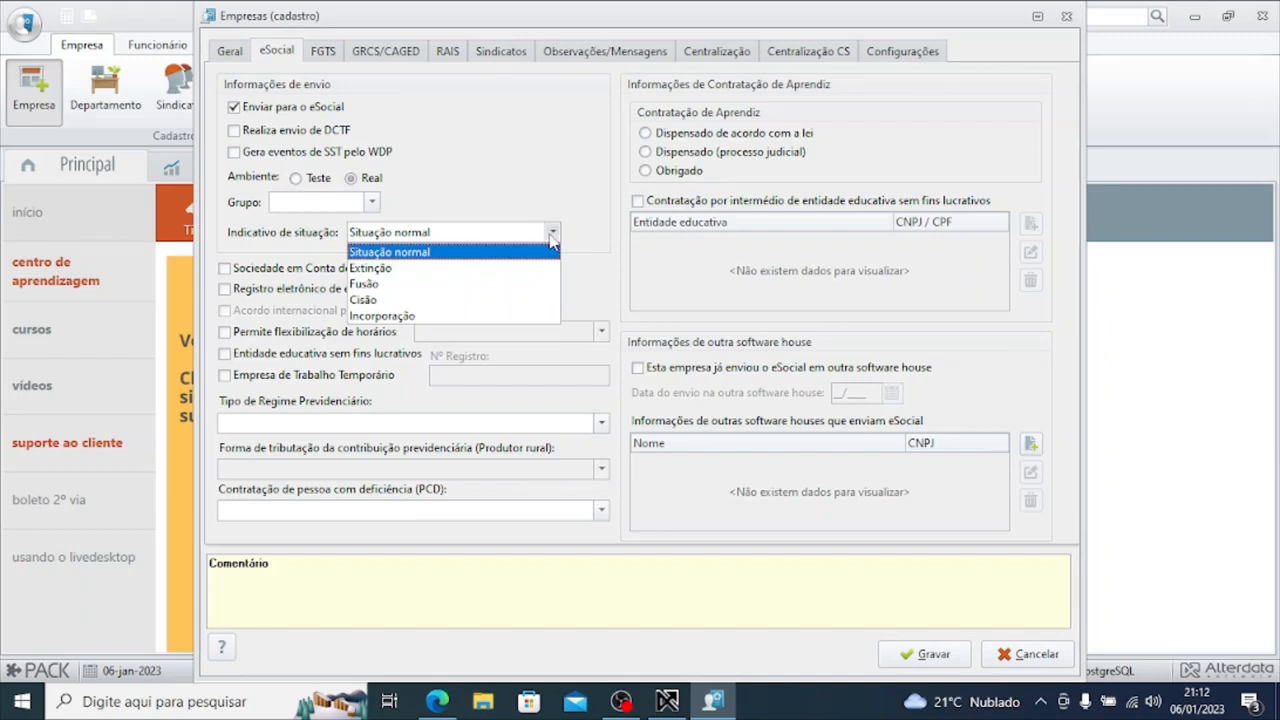
{"action": "left_click", "coordinate": [568, 203]}
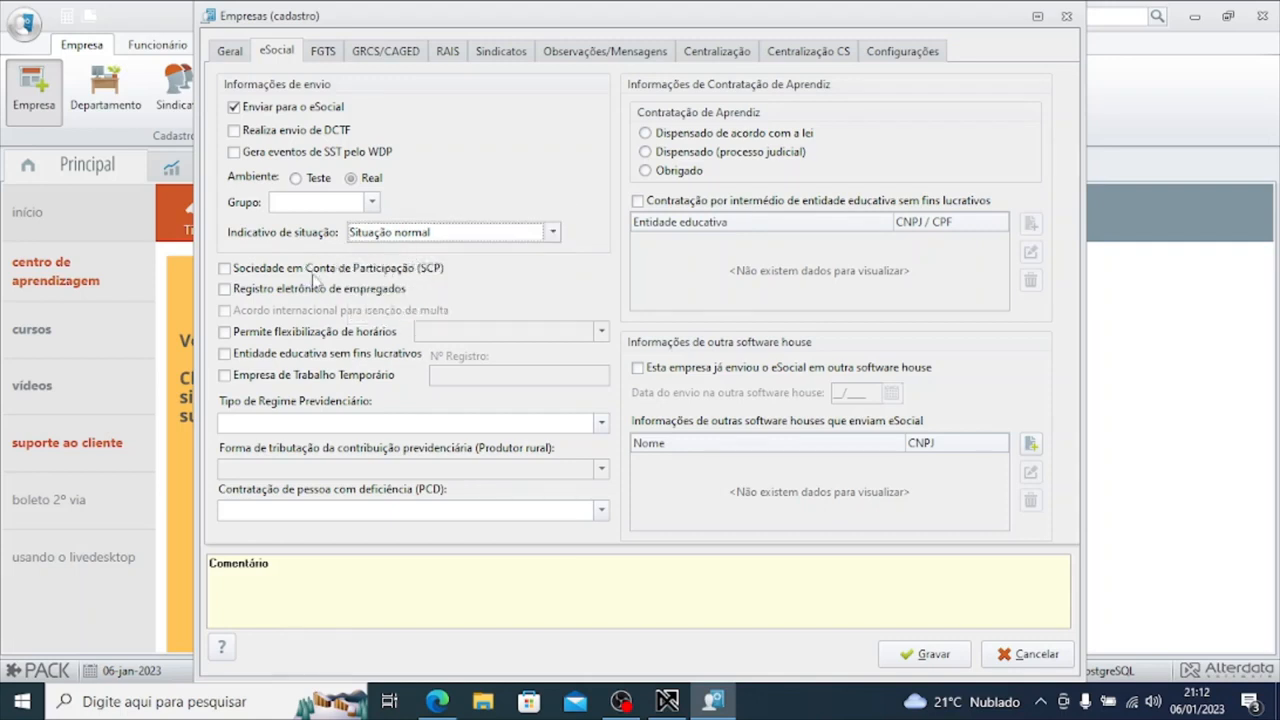
{"action": "left_click", "coordinate": [226, 289]}
{"action": "left_click", "coordinate": [601, 422]}
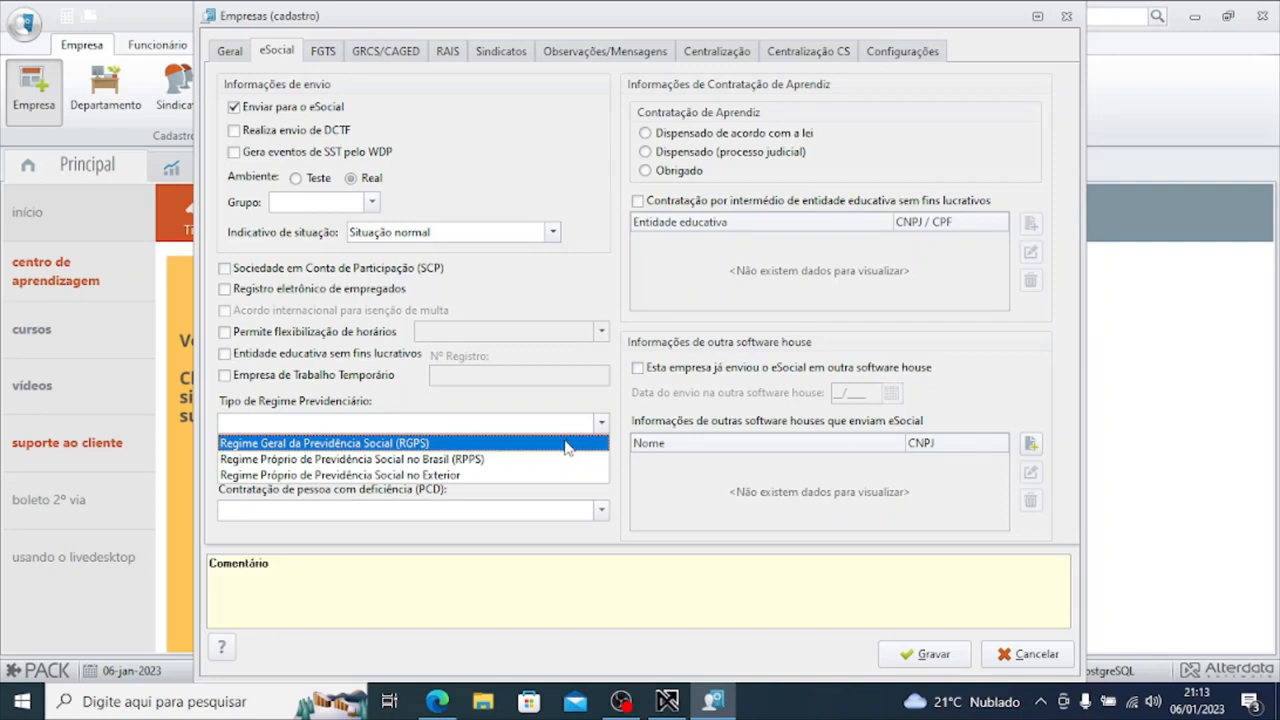
{"action": "left_click", "coordinate": [566, 443]}
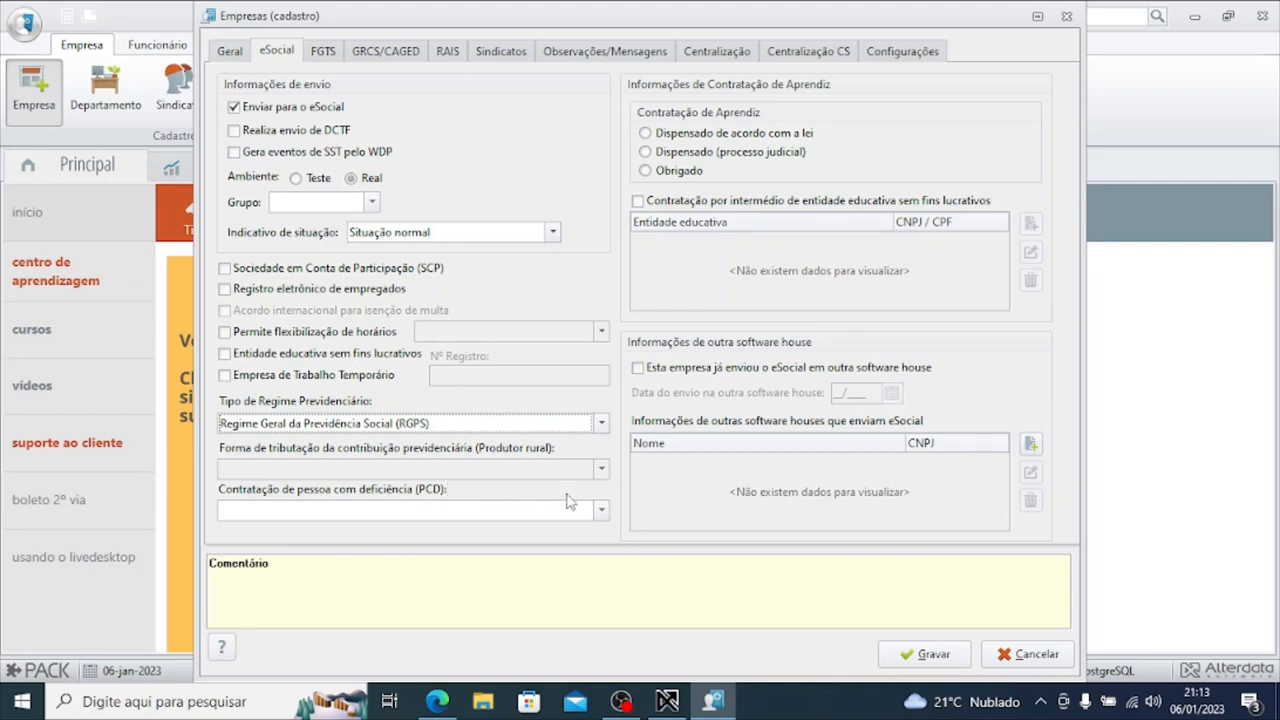
Step: Set the hiring of people with disabilities (PCD) to Dispensado and apprentice hiring to Dispensado de acordo com a lei
{"action": "left_click", "coordinate": [600, 512]}
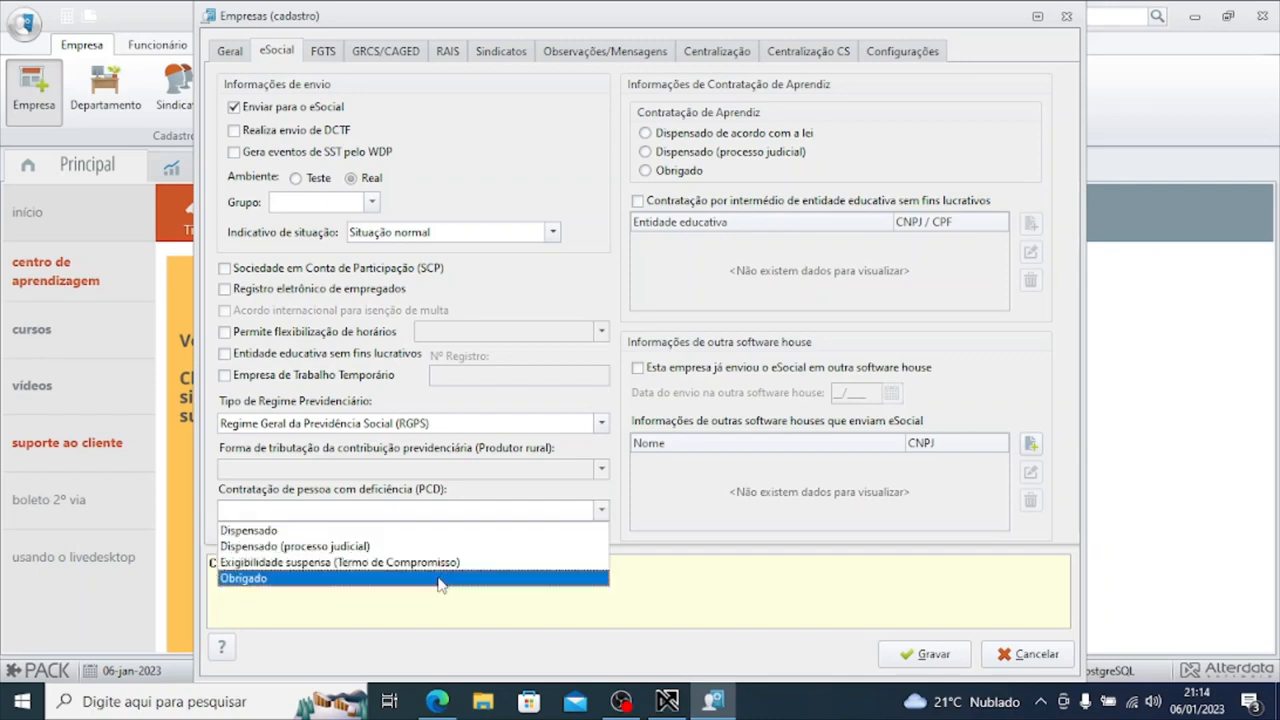
{"action": "left_click", "coordinate": [384, 531]}
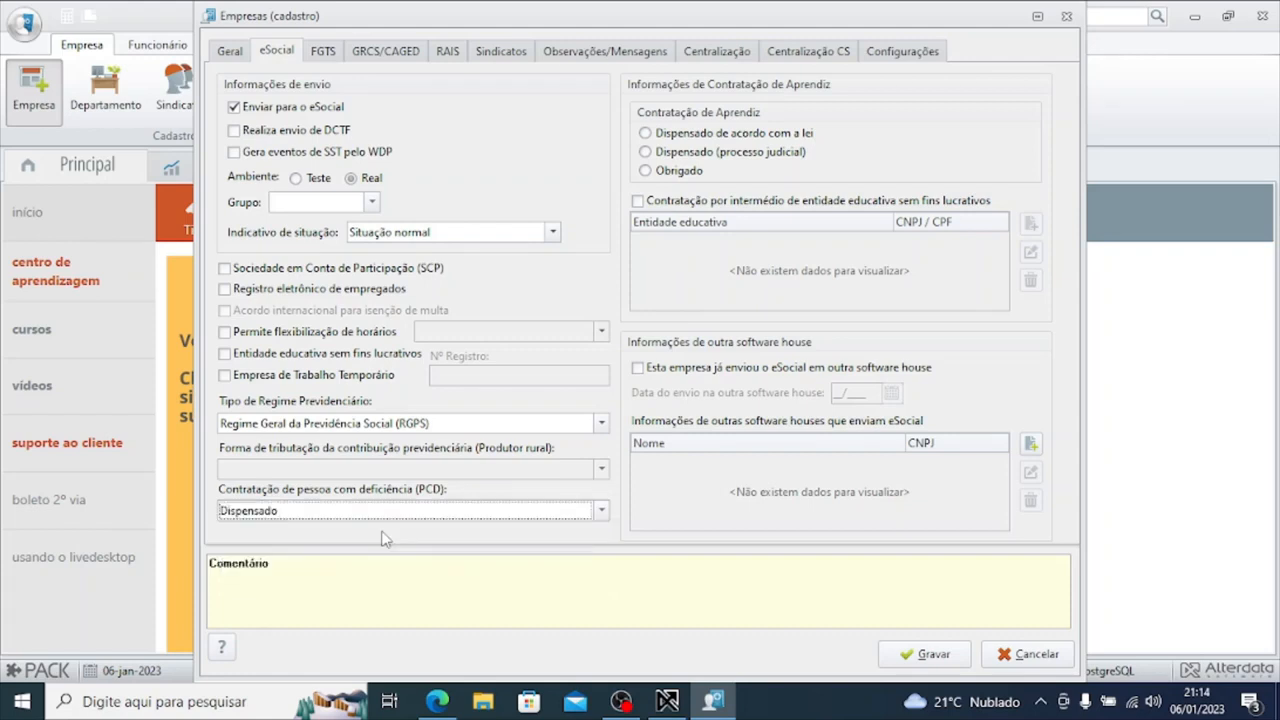
{"action": "left_click", "coordinate": [645, 133]}
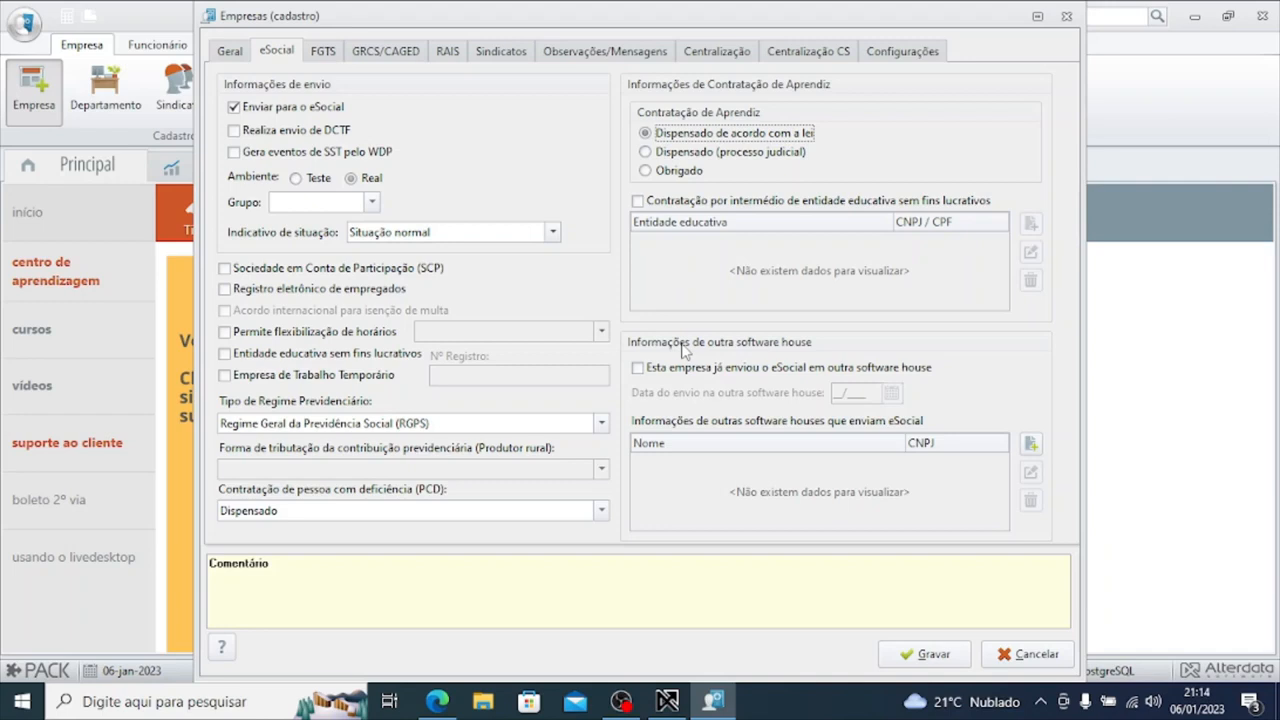
Step: Mark the company as having already sent eSocial through another software house, with 01/2019 as the sending date
{"action": "mouse_move", "coordinate": [674, 369]}
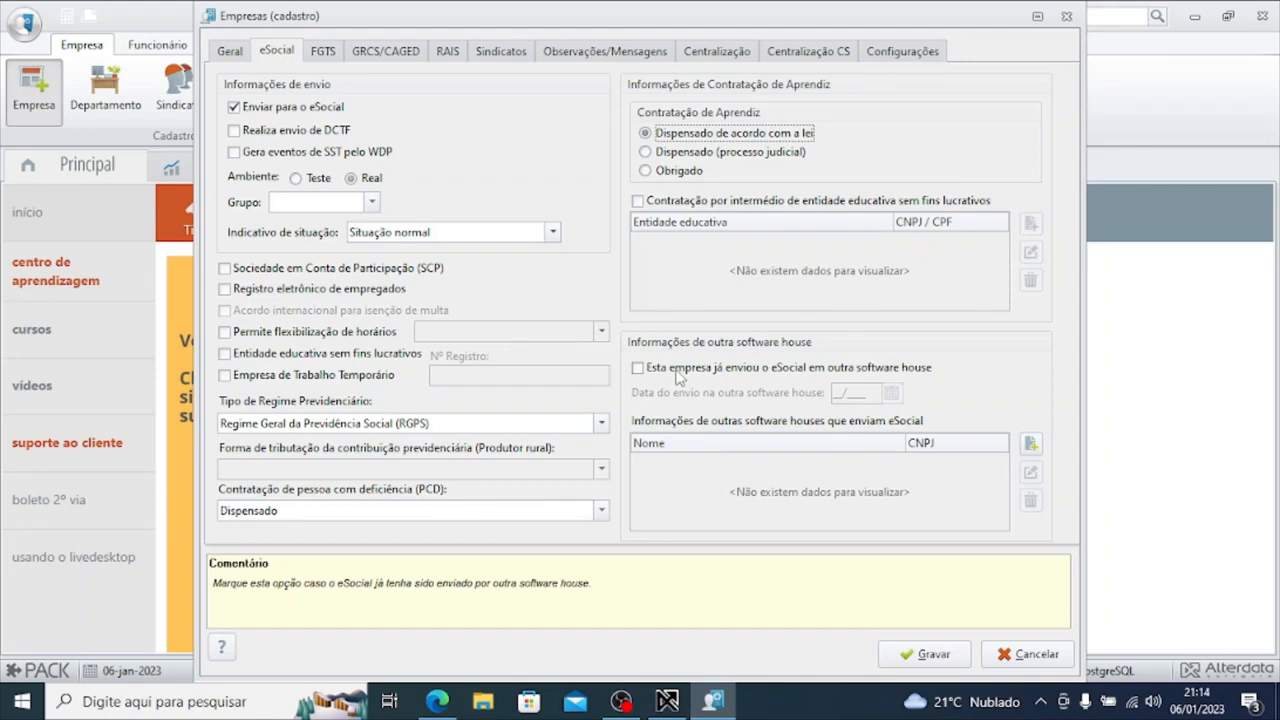
{"action": "left_click", "coordinate": [644, 376]}
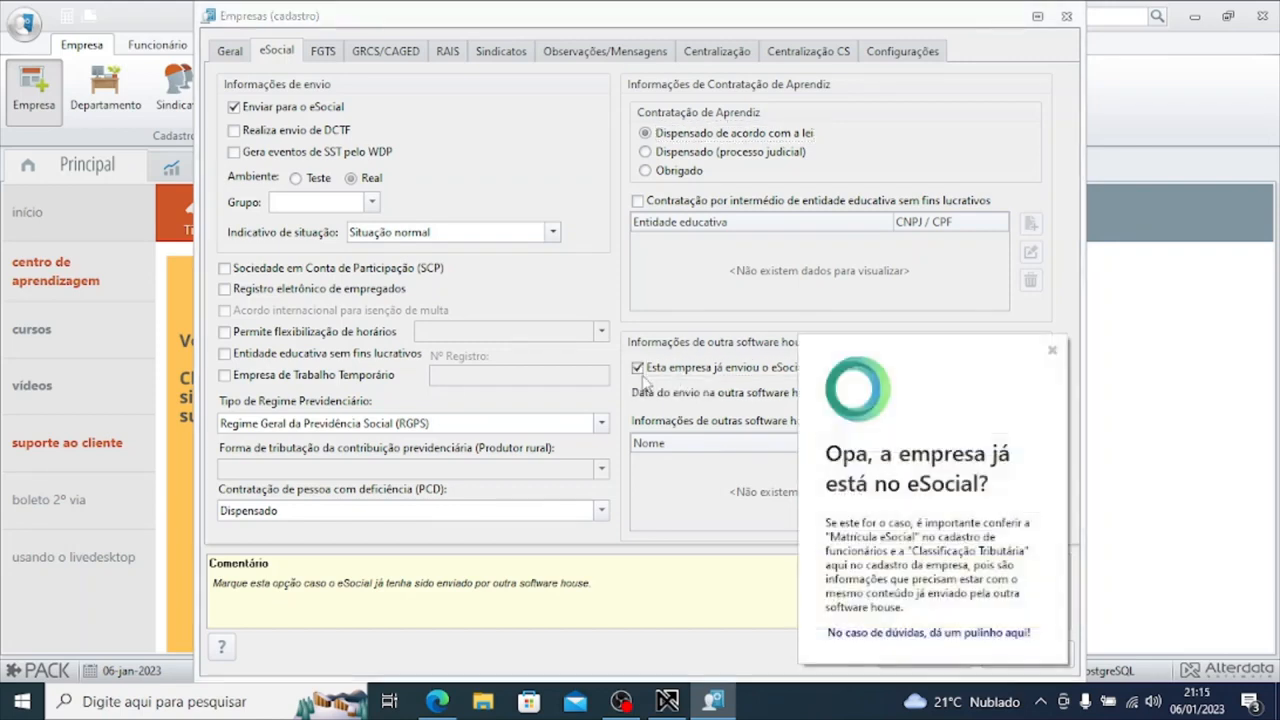
{"action": "left_click", "coordinate": [1052, 351]}
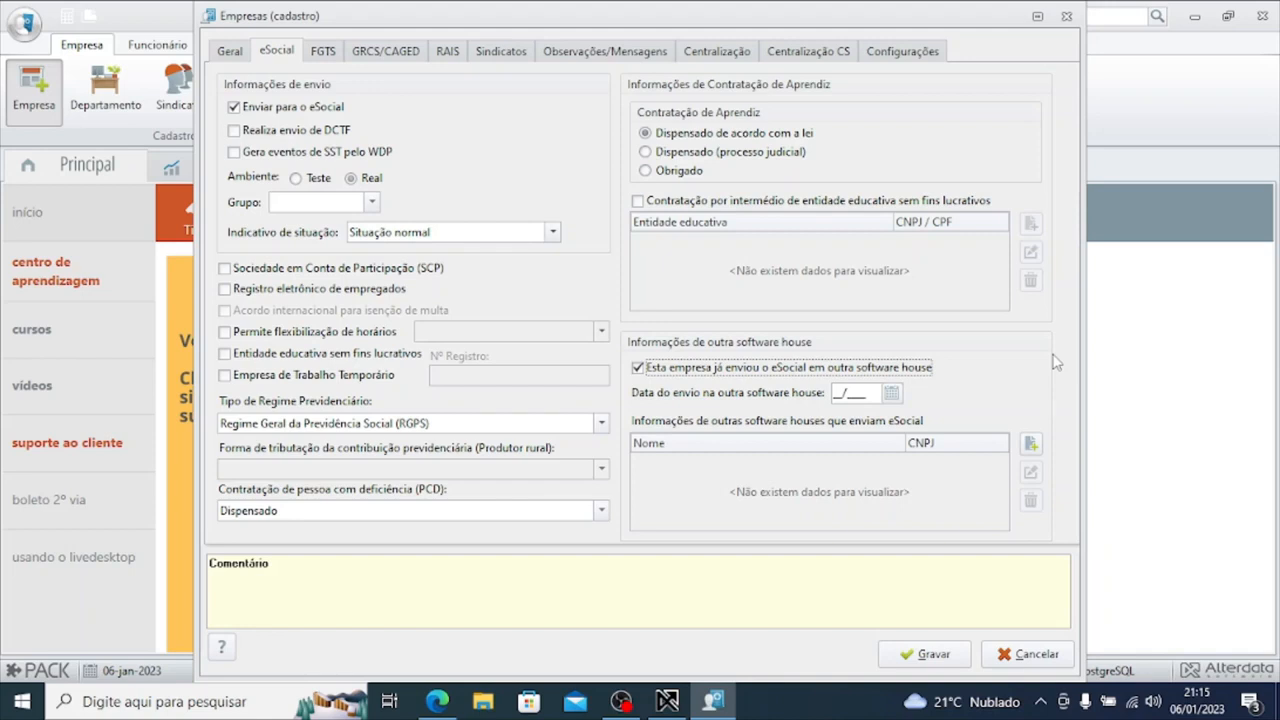
{"action": "left_click", "coordinate": [850, 393]}
{"action": "type", "text": "012019"}
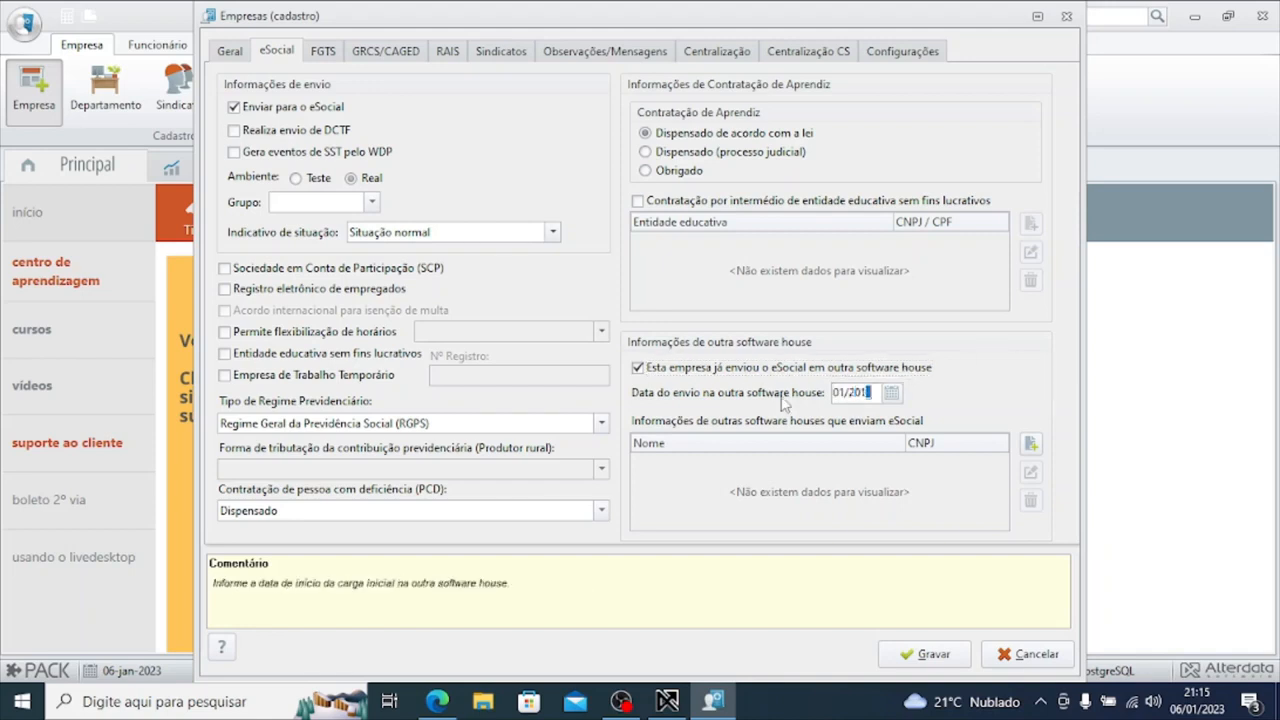
{"action": "left_click", "coordinate": [1031, 443]}
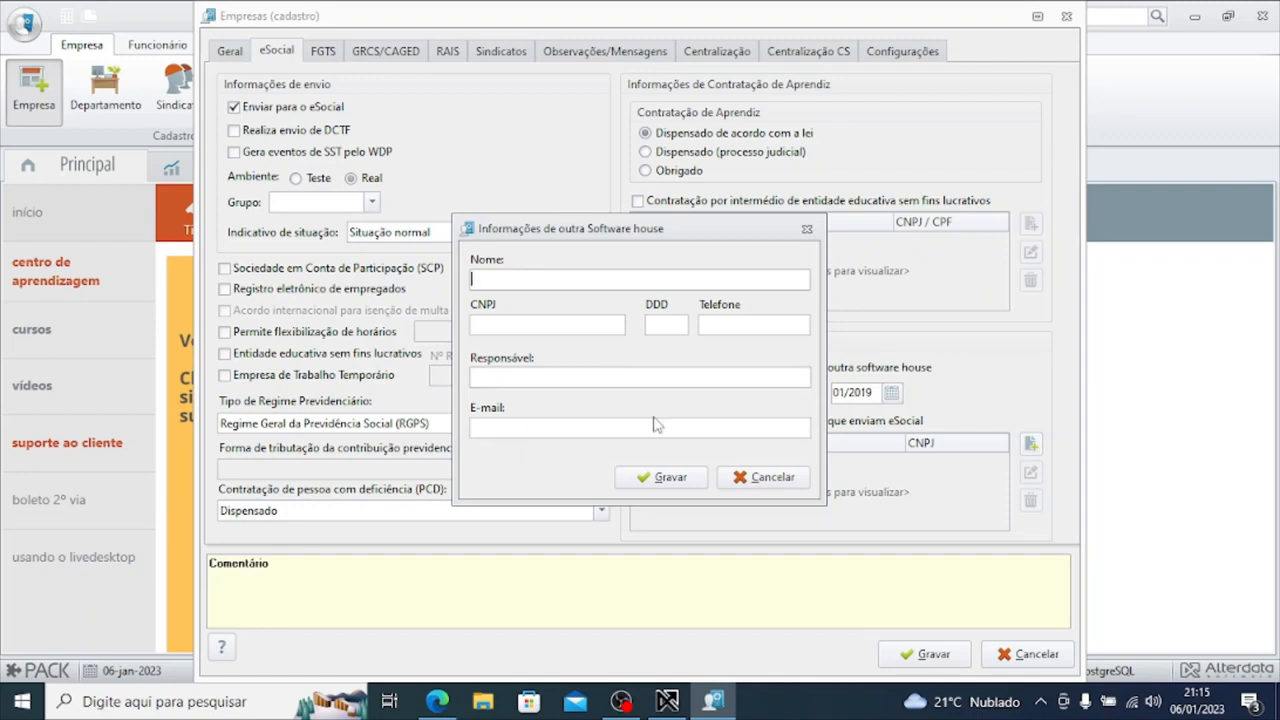
{"action": "left_click", "coordinate": [762, 478]}
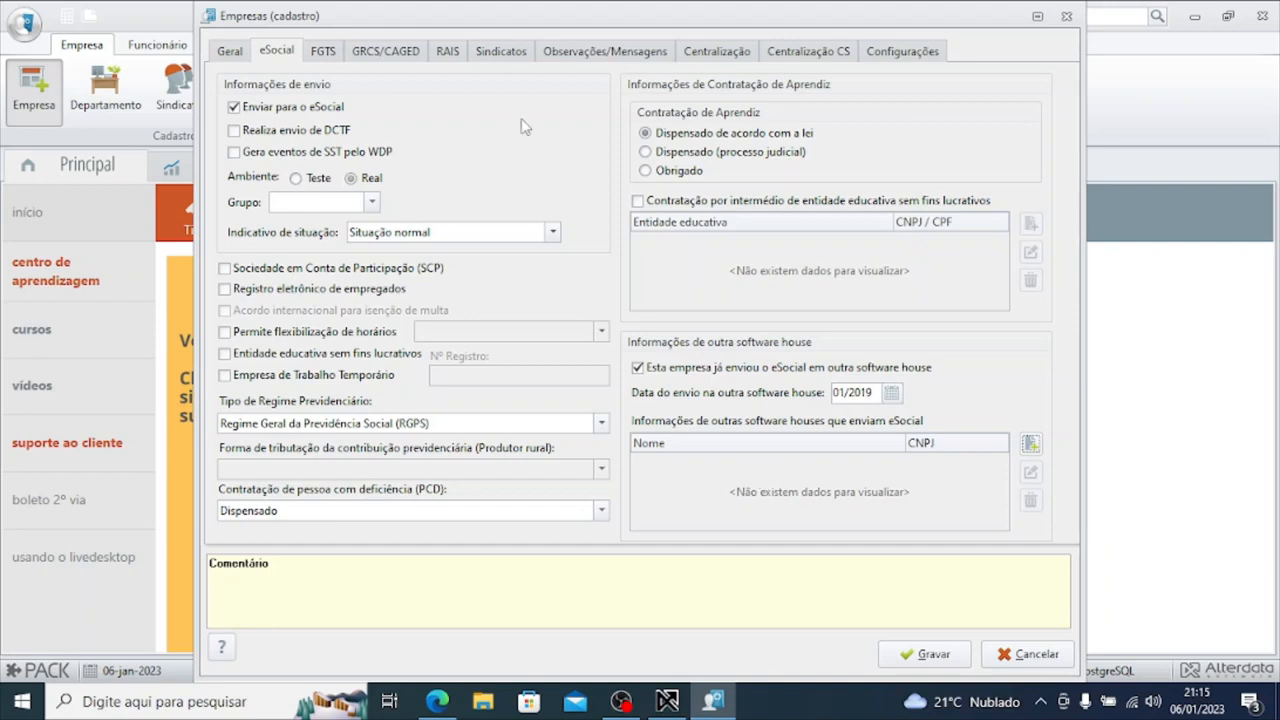
{"action": "left_click", "coordinate": [637, 369]}
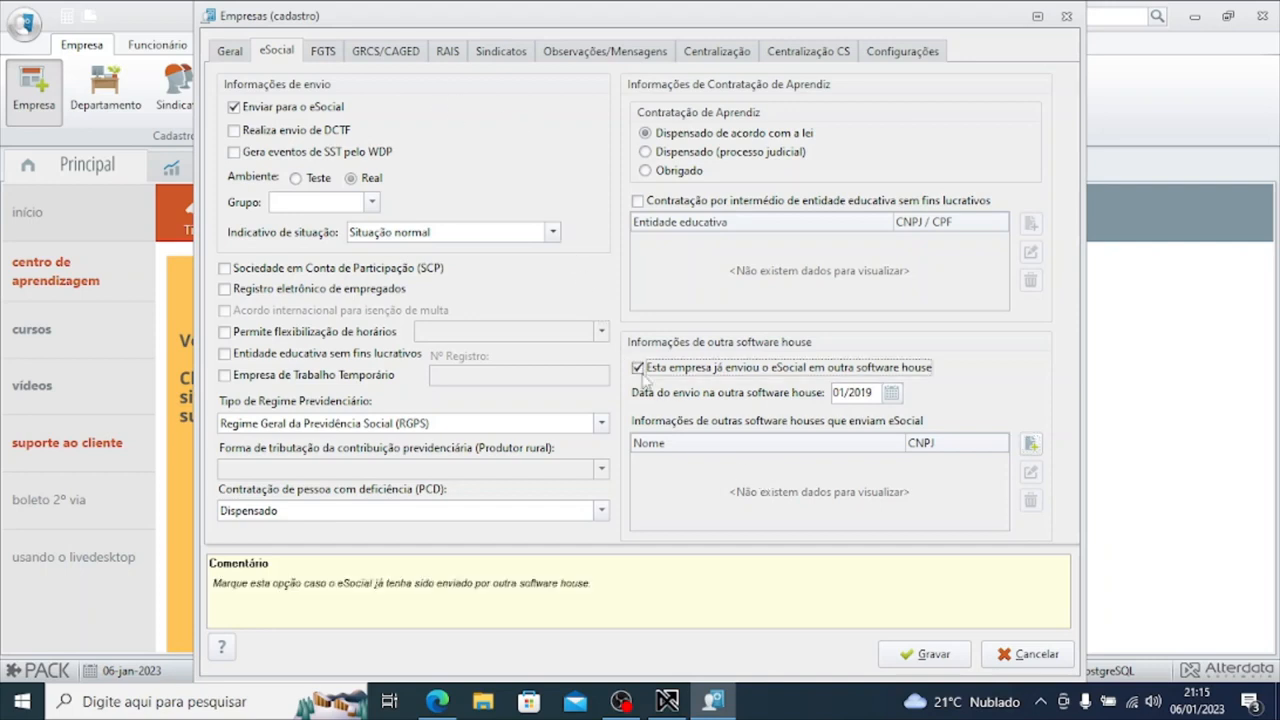
Step: Enter the contact person's name in the company's FGTS data
{"action": "left_click", "coordinate": [334, 56]}
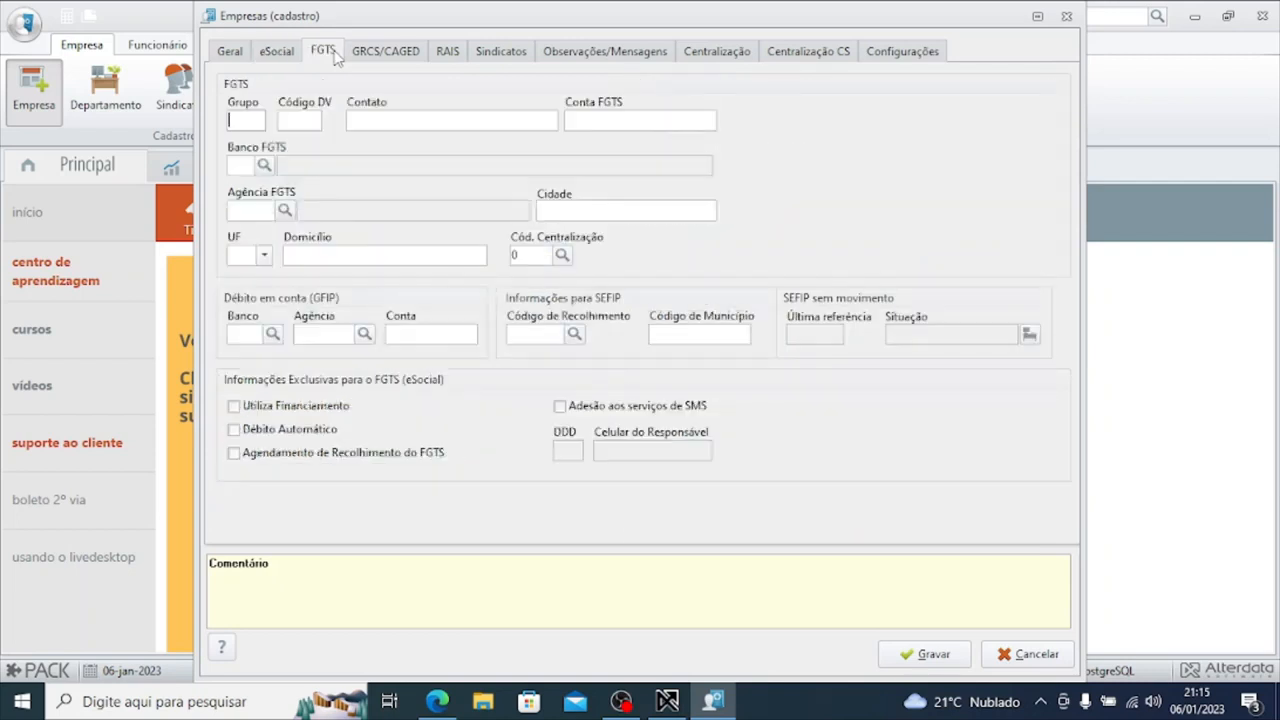
{"action": "left_click", "coordinate": [375, 117]}
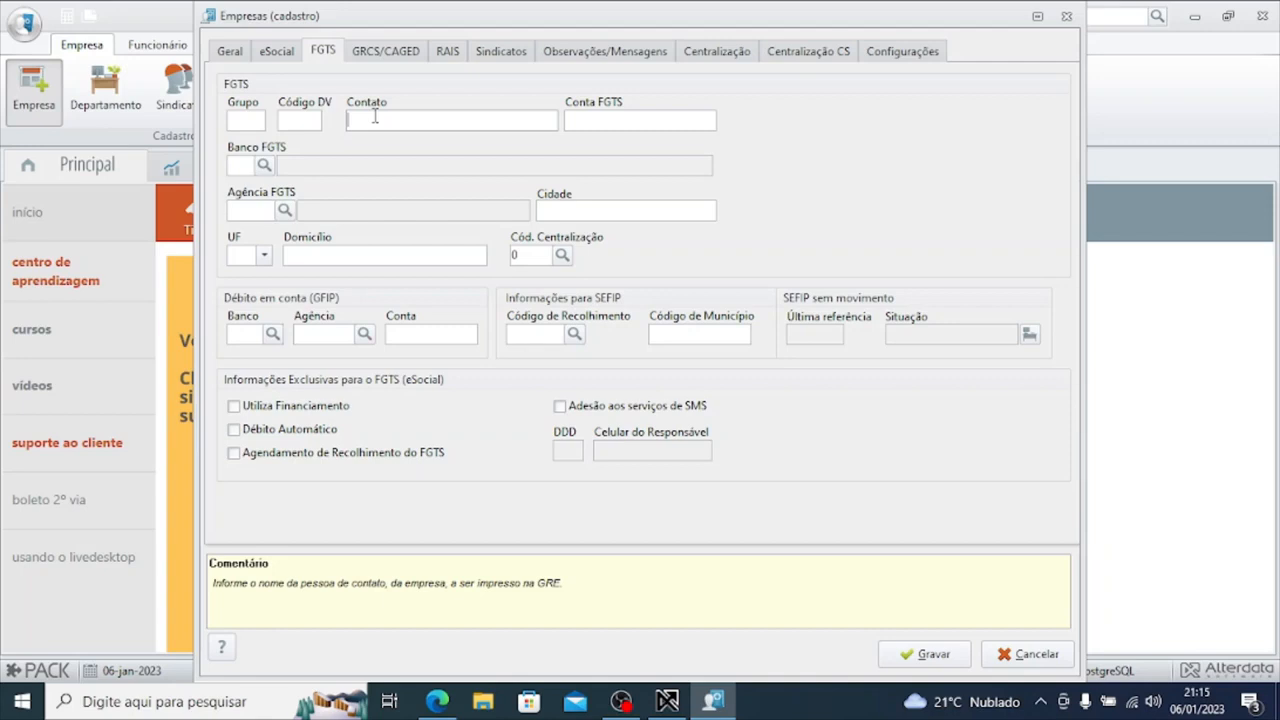
{"action": "left_click", "coordinate": [372, 115]}
{"action": "type", "text": "Afolso"}
{"action": "left_click", "coordinate": [366, 121]}
{"action": "key", "text": "BackSpace"}
{"action": "type", "text": "n"}
{"action": "key", "text": "Tab"}
{"action": "double_click", "coordinate": [378, 120]}
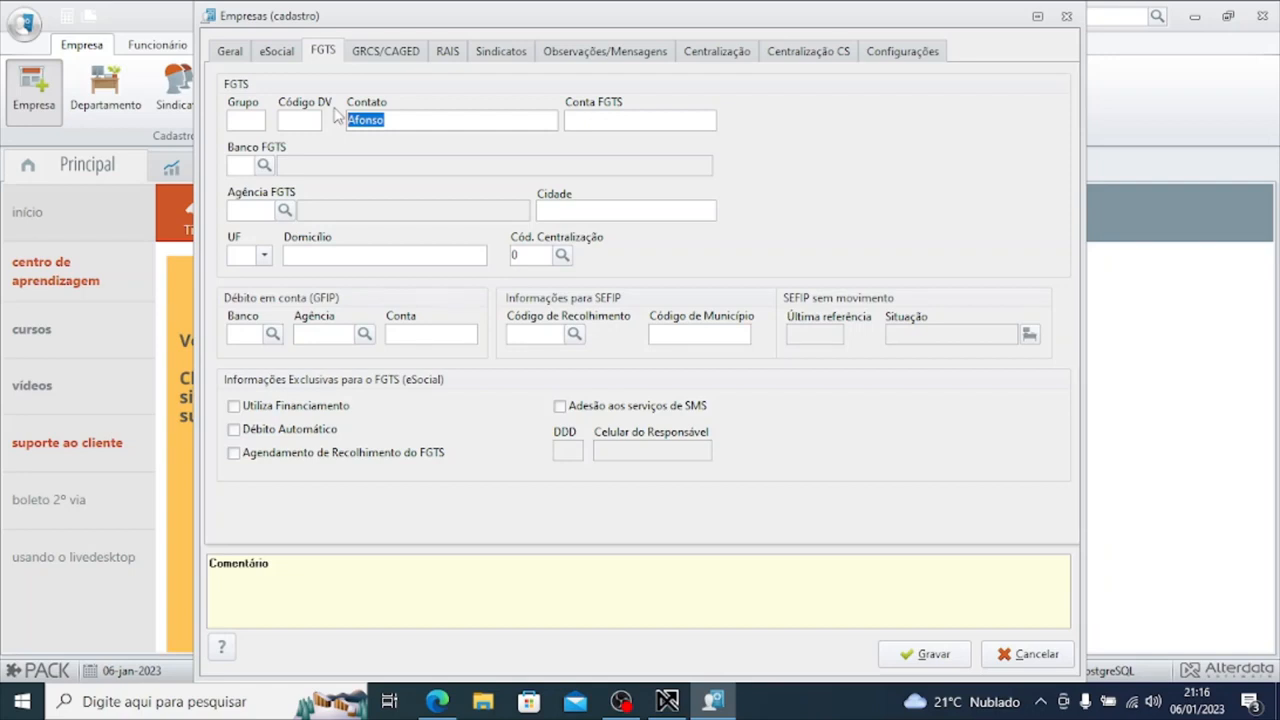
Step: Find and choose collection code 115 as the Código de Recolhimento in the SEFIP information
{"action": "left_click", "coordinate": [510, 331]}
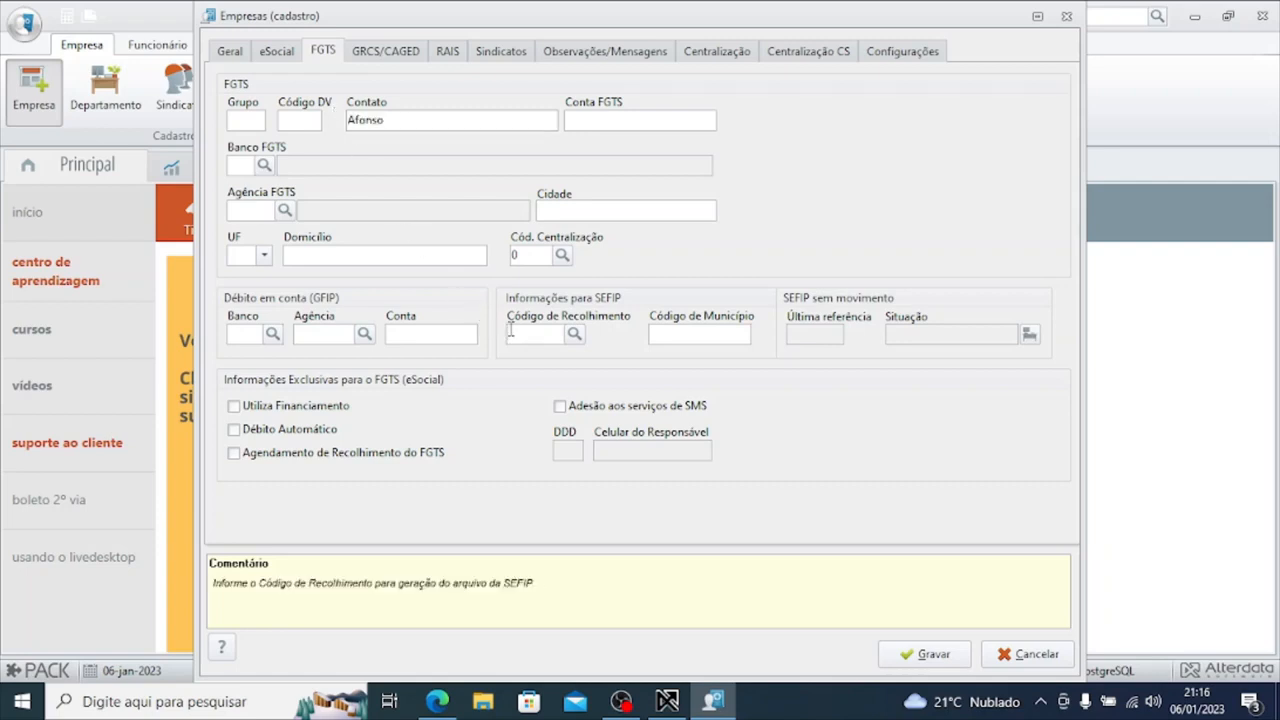
{"action": "left_click", "coordinate": [574, 334]}
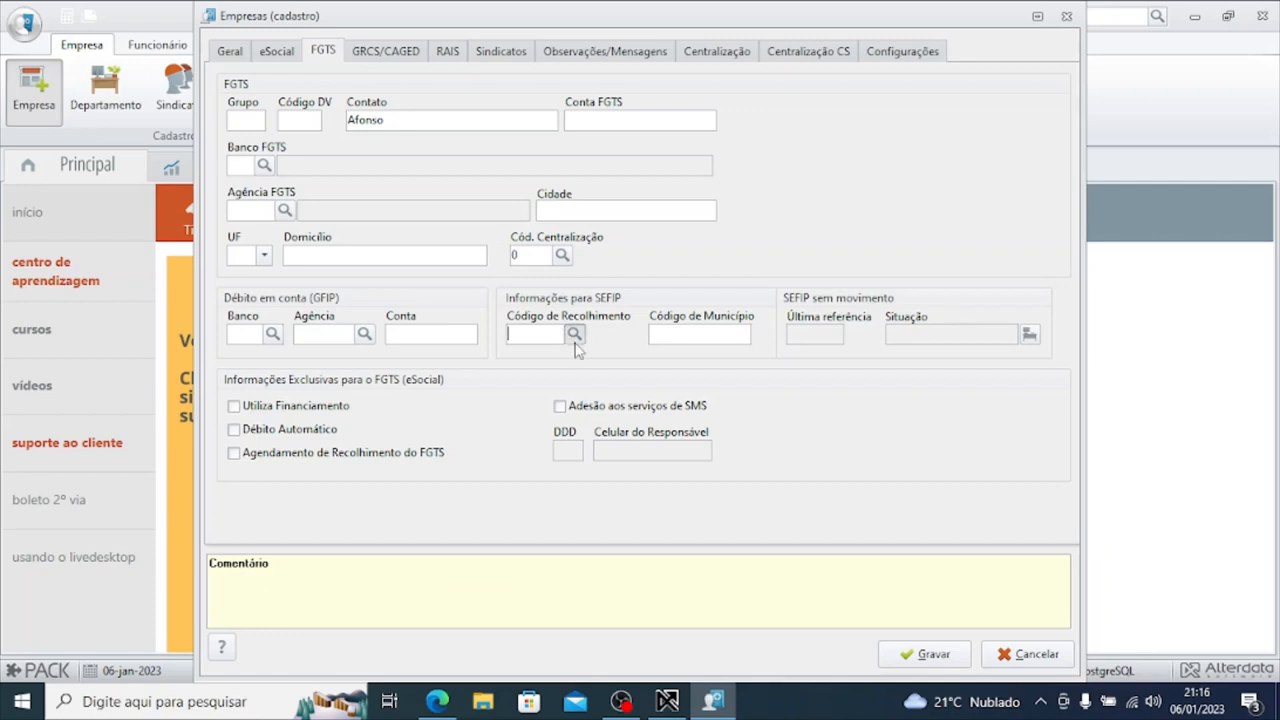
{"action": "type", "text": "115"}
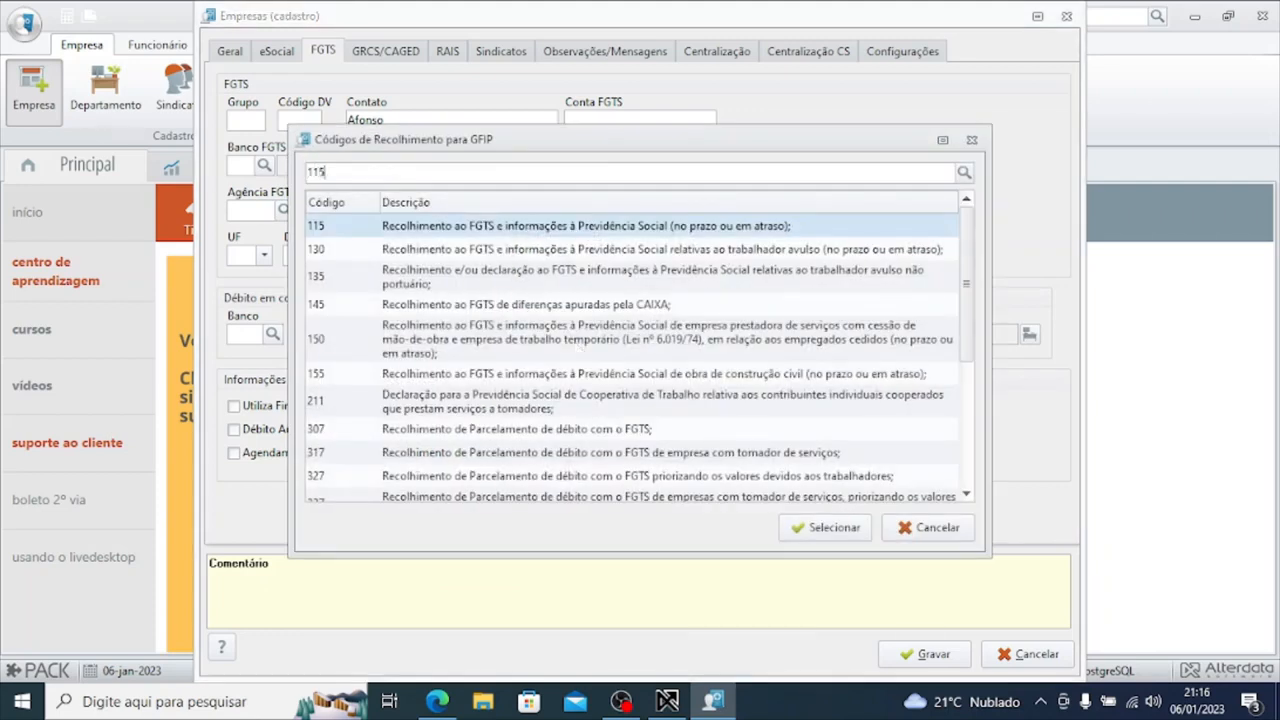
{"action": "left_click", "coordinate": [543, 232]}
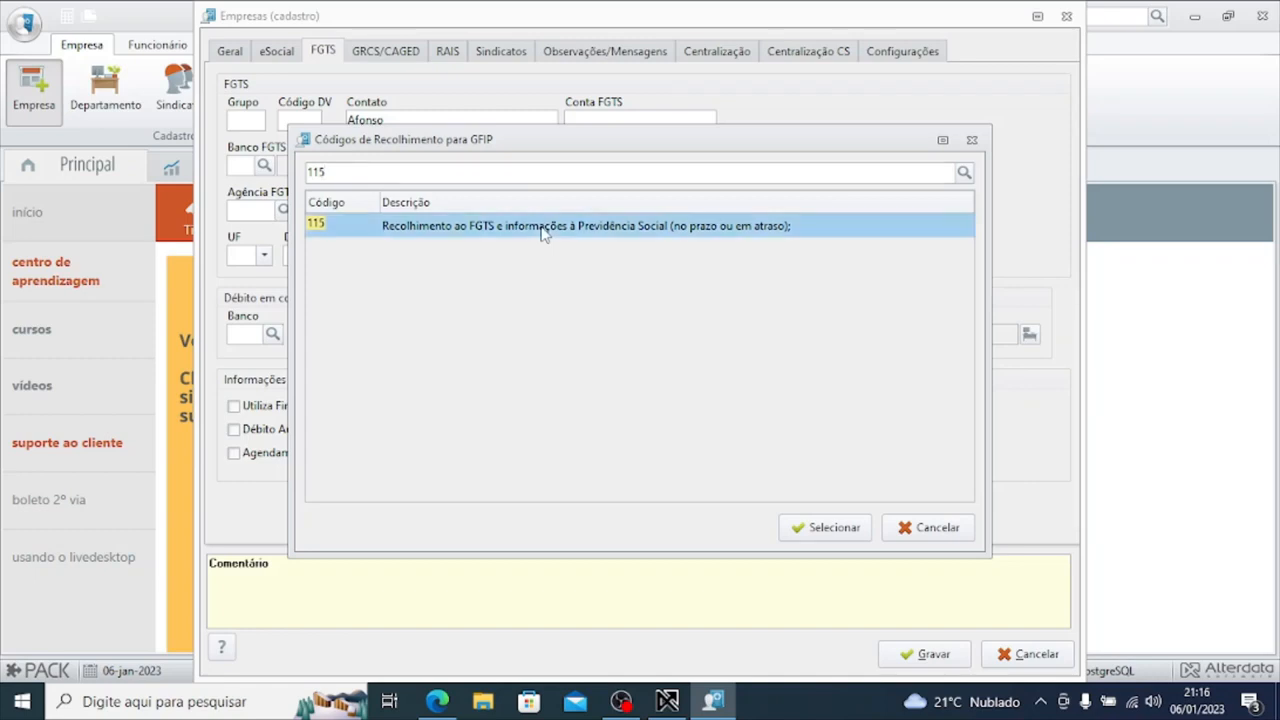
{"action": "double_click", "coordinate": [543, 232]}
{"action": "left_click", "coordinate": [717, 340]}
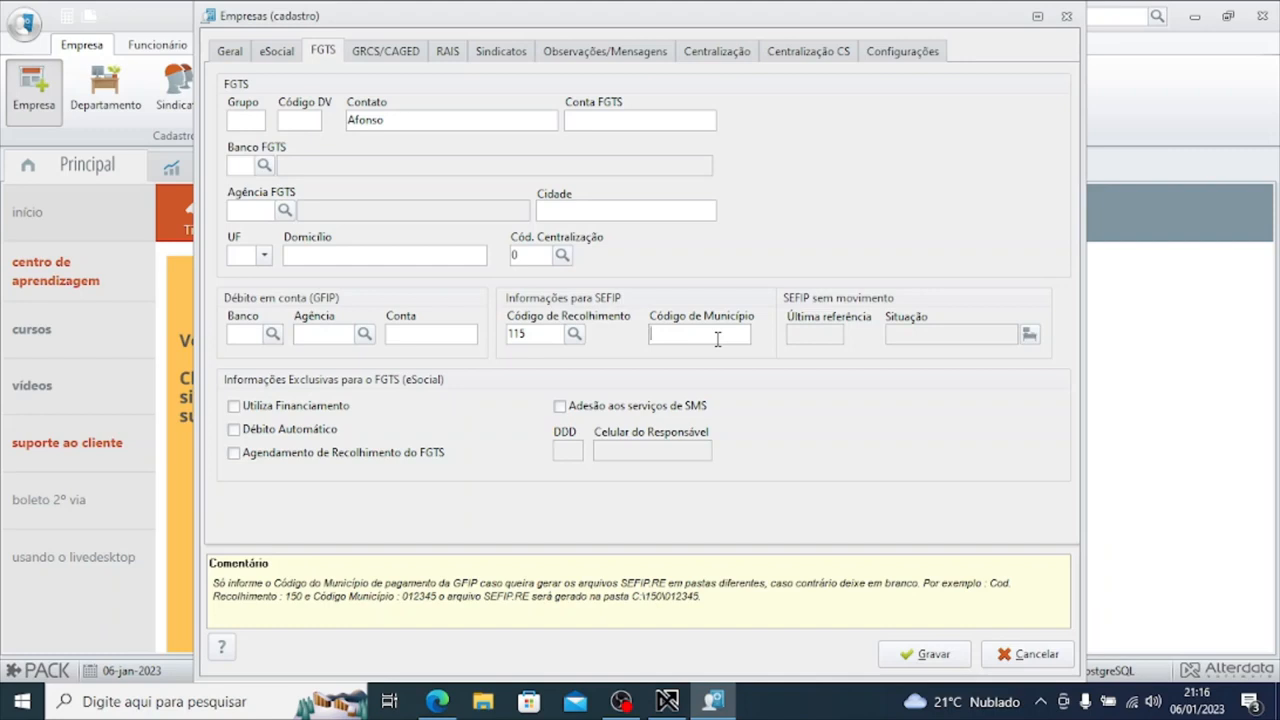
Step: In the RAIS data, set the base-date month to 5 and the time-control system to 02, Estabelecimento adotou sistema manual
{"action": "left_click", "coordinate": [402, 55]}
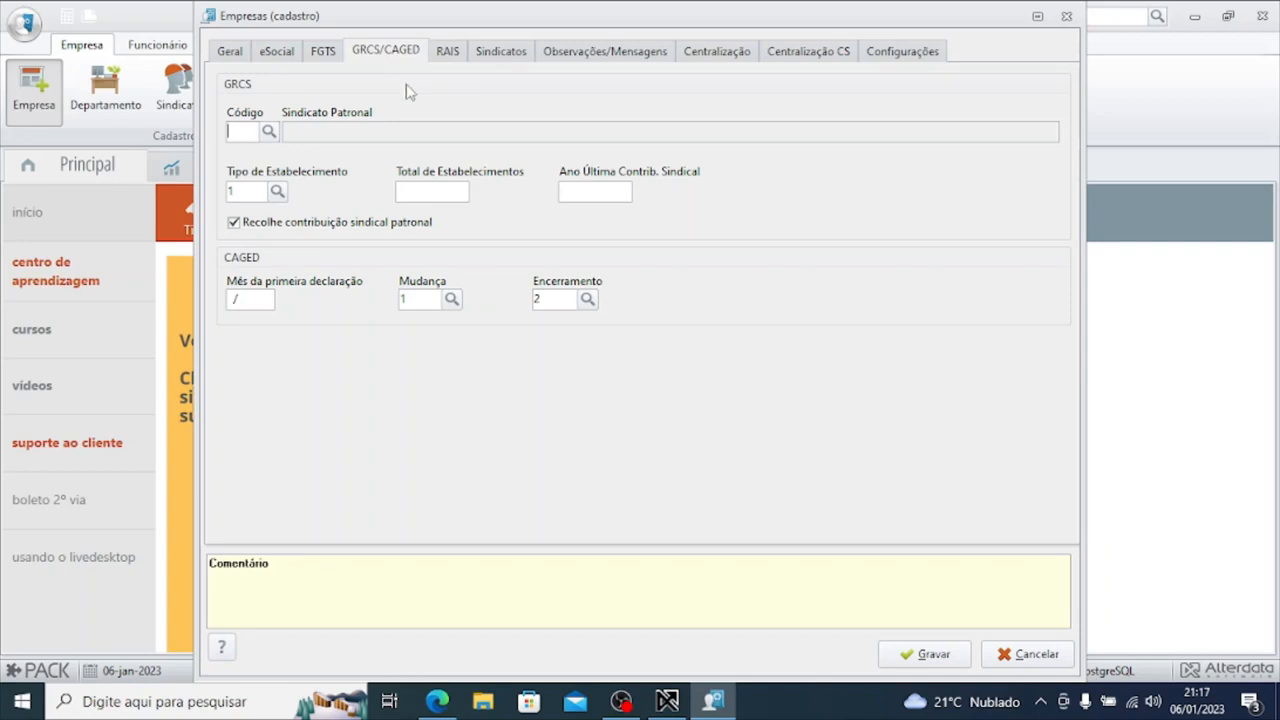
{"action": "left_click", "coordinate": [450, 56]}
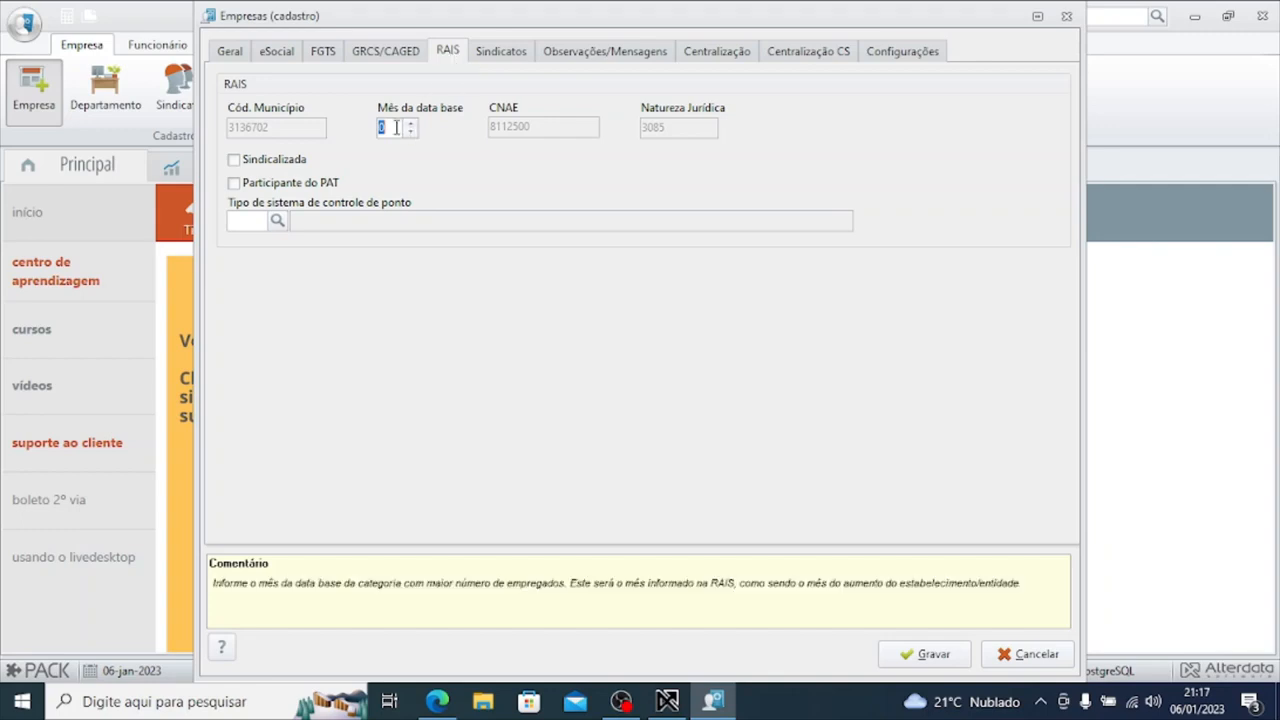
{"action": "type", "text": "5"}
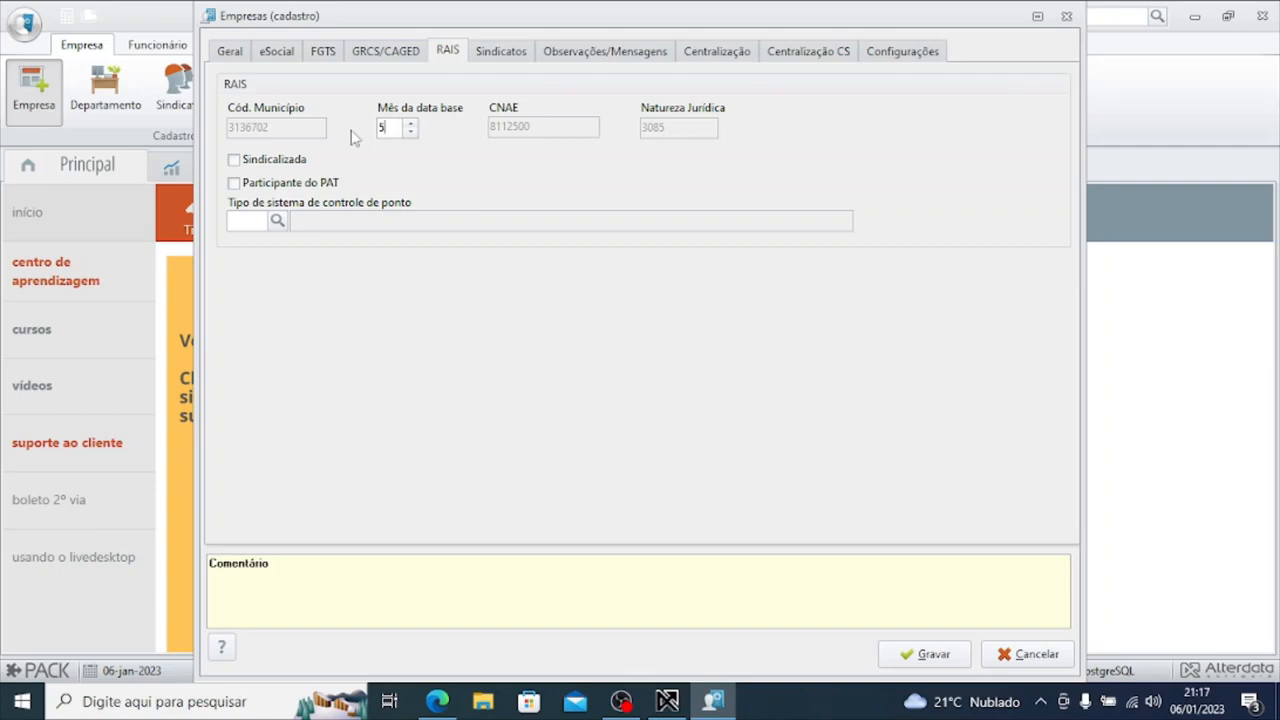
{"action": "left_click", "coordinate": [234, 184]}
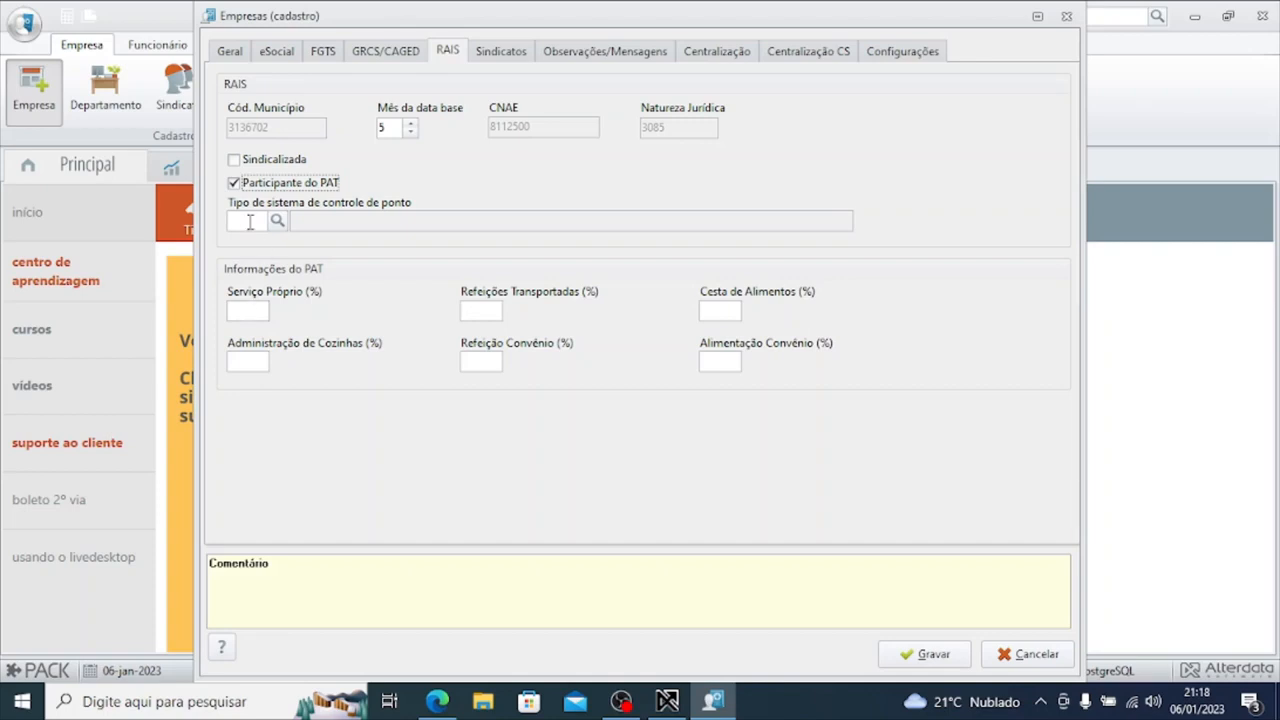
{"action": "left_click", "coordinate": [234, 183]}
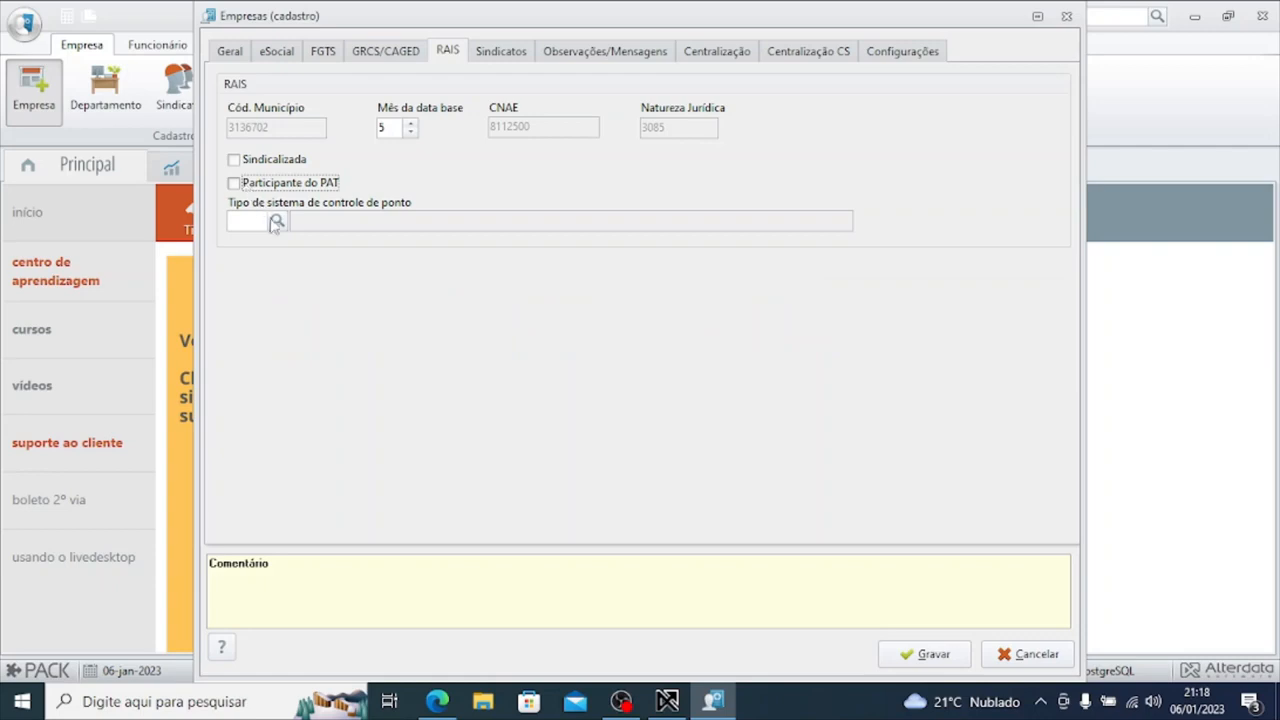
{"action": "left_click", "coordinate": [277, 222]}
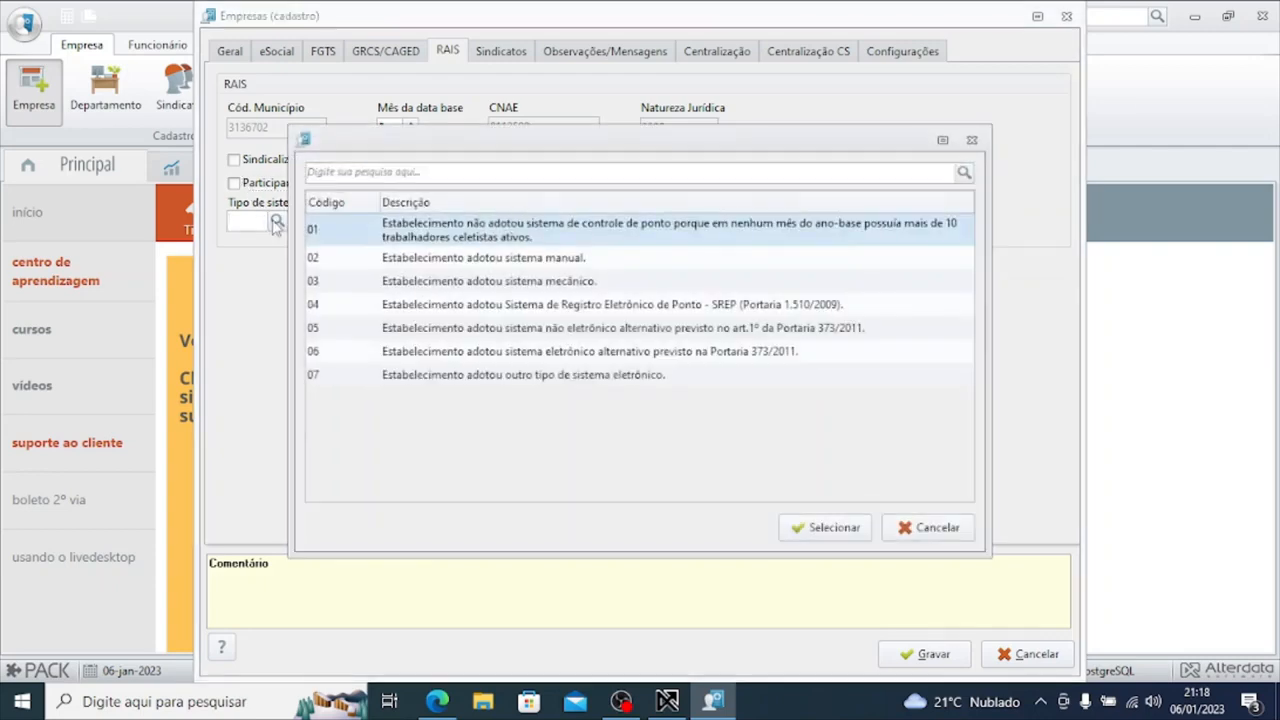
{"action": "double_click", "coordinate": [462, 262]}
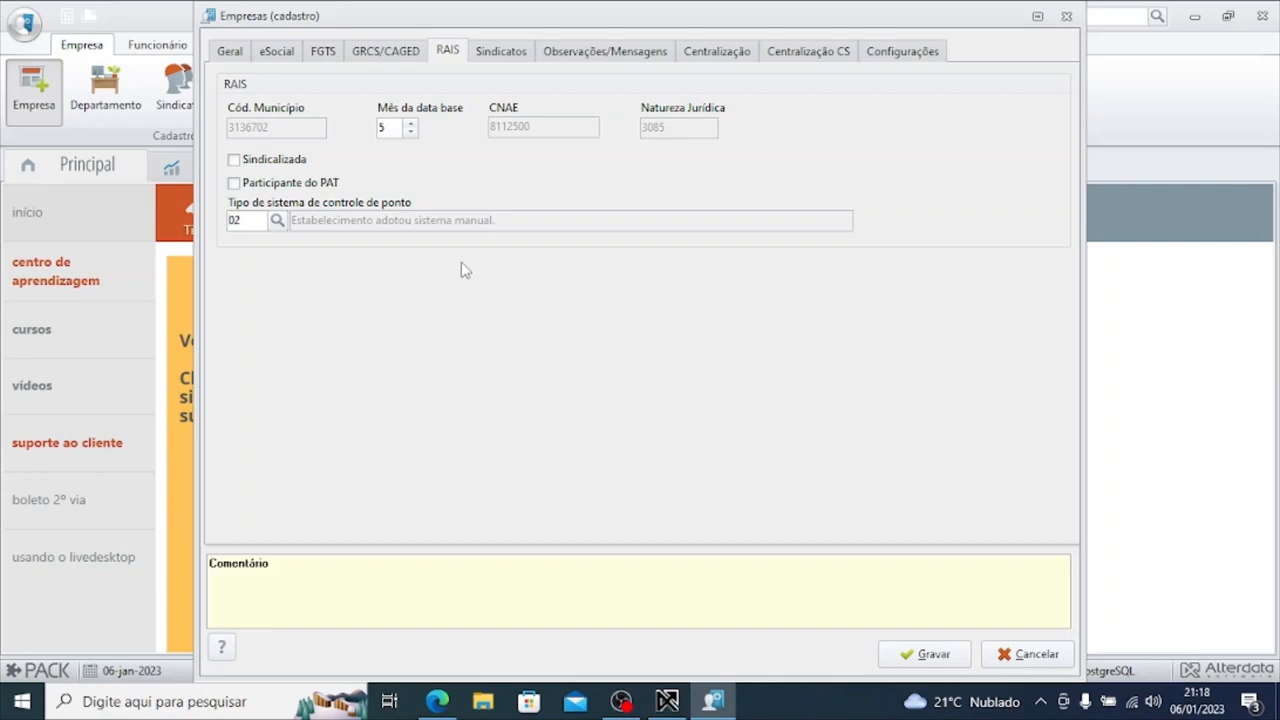
Step: Examine the company's union list, the blank union-linking form and the observations and messages section
{"action": "left_click", "coordinate": [504, 56]}
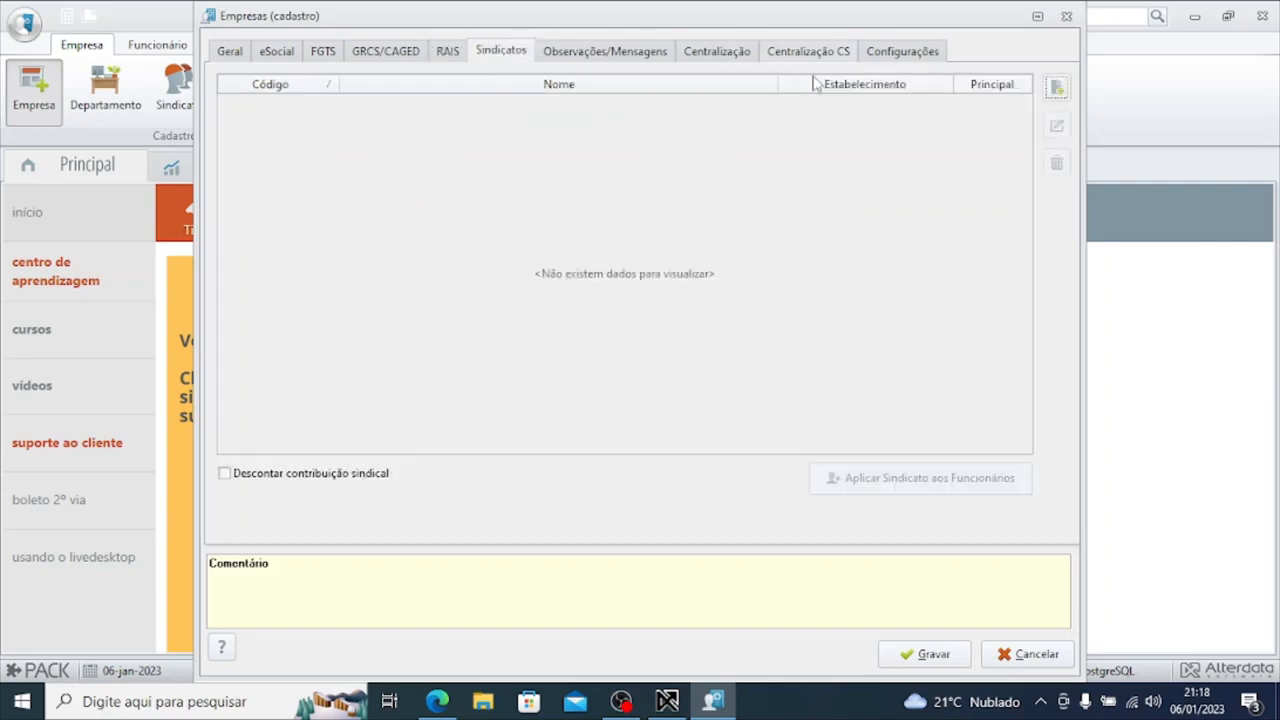
{"action": "left_click", "coordinate": [1057, 89]}
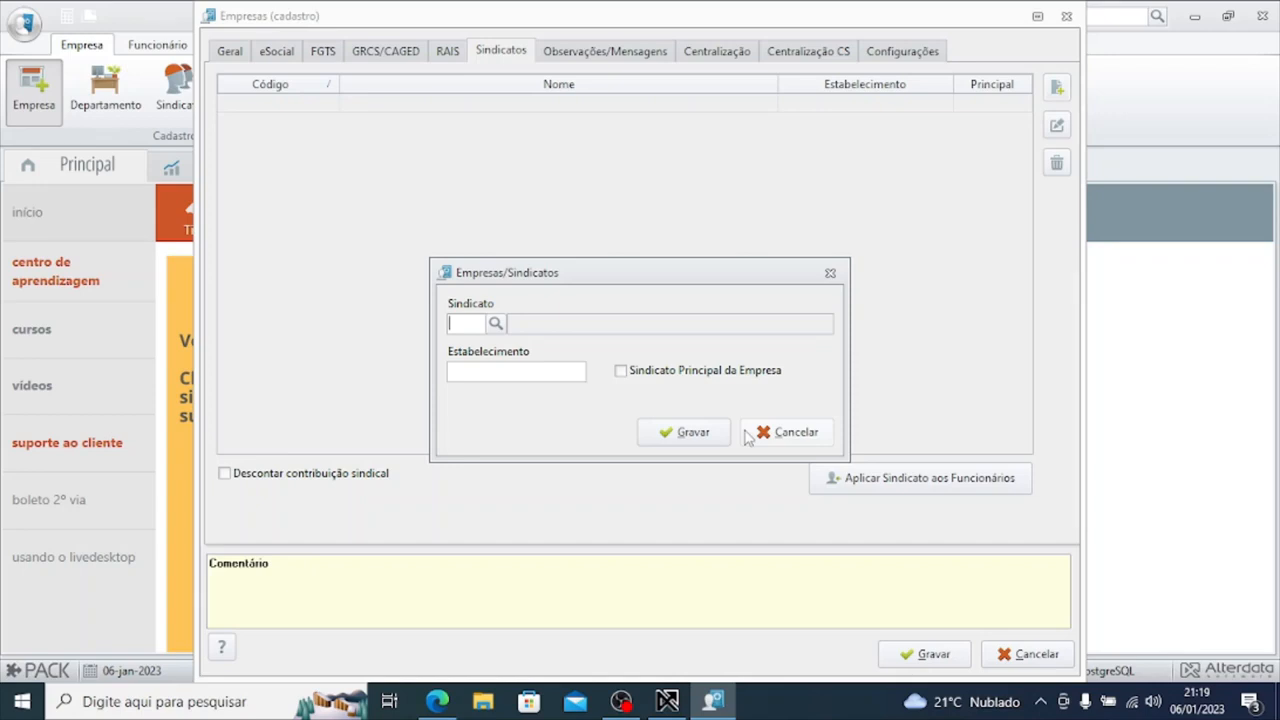
{"action": "left_click", "coordinate": [755, 432]}
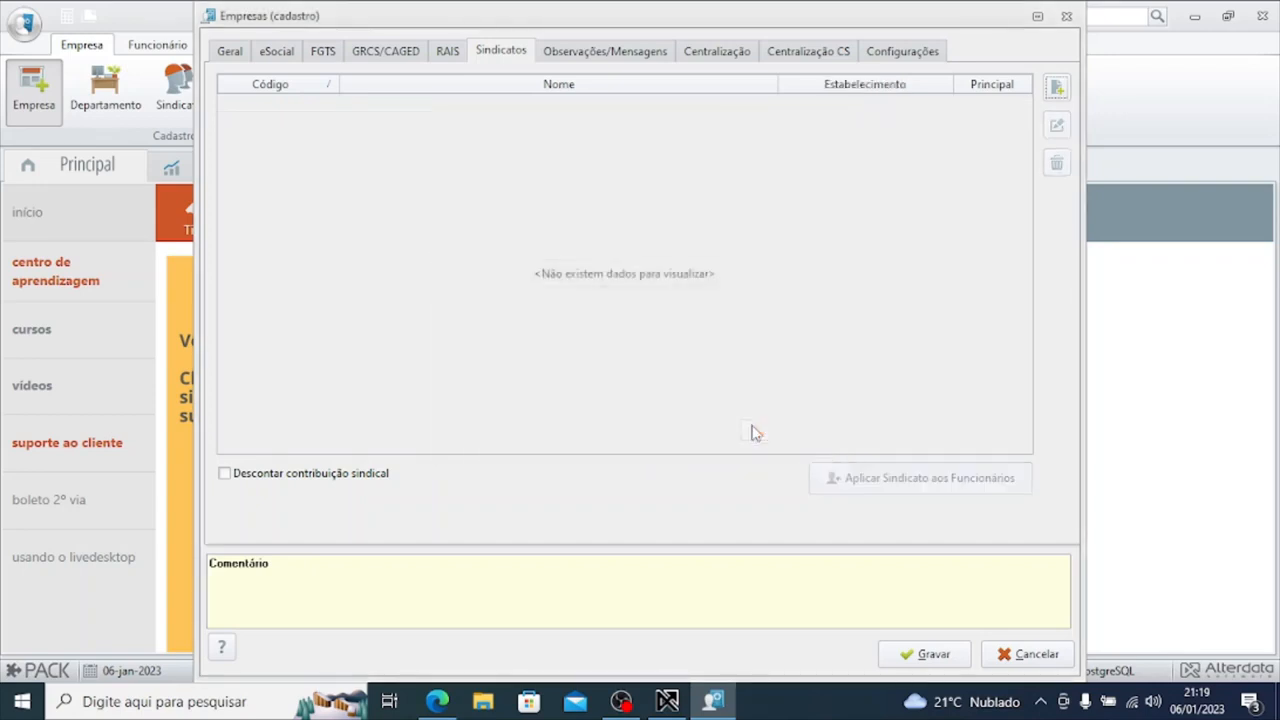
{"action": "left_click", "coordinate": [618, 55]}
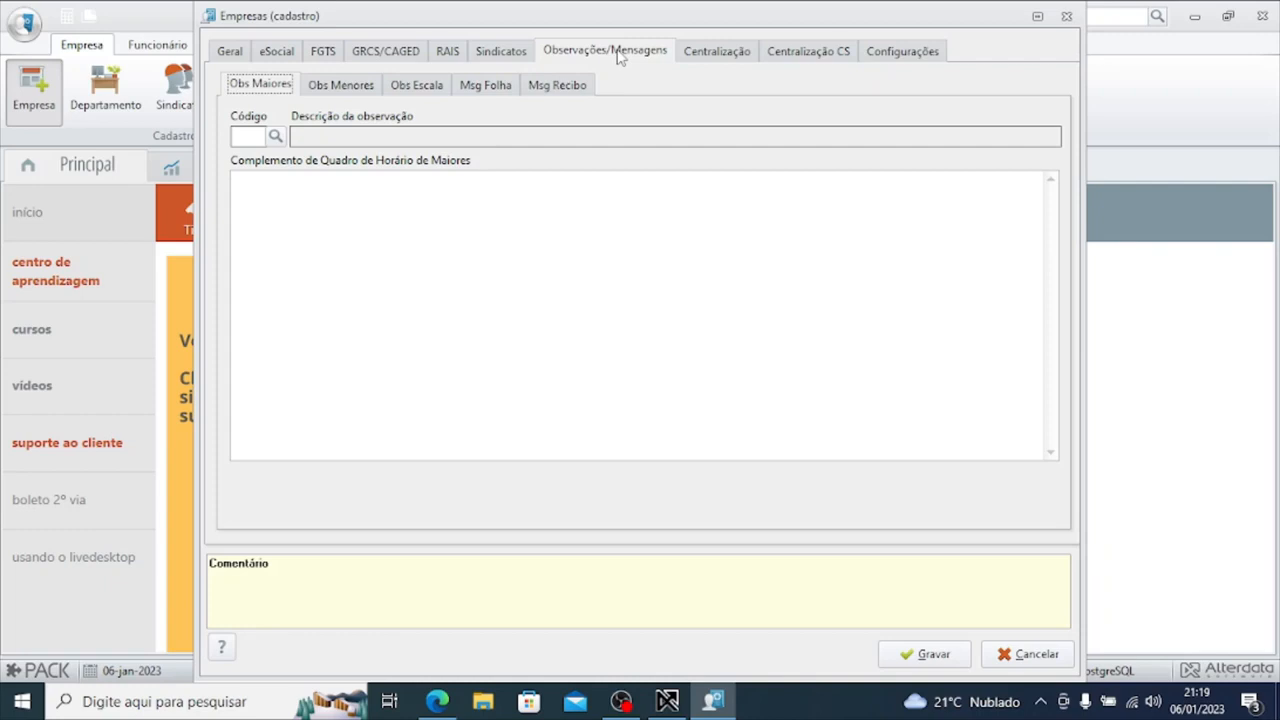
Step: Try the Centralizadora (Matriz) and Centralizada (Filial) options for the company's centralization and return it to Estabelecimento único
{"action": "left_click", "coordinate": [707, 55]}
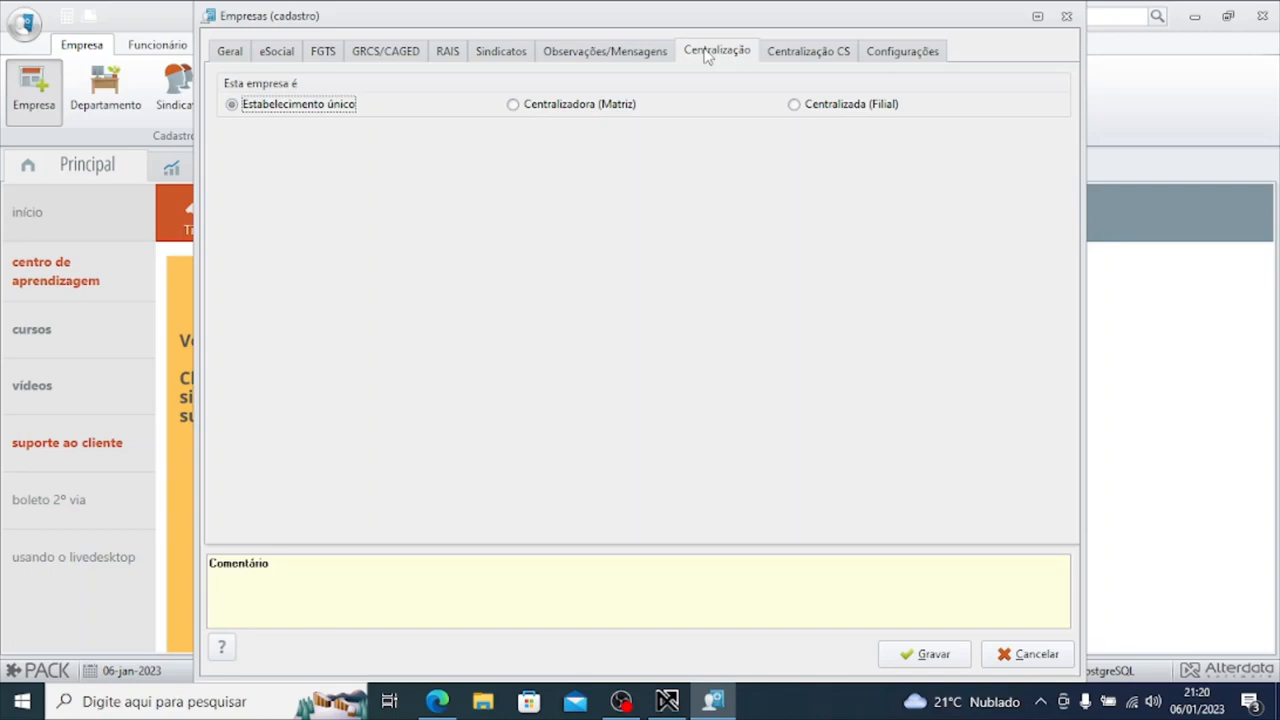
{"action": "left_click", "coordinate": [524, 108]}
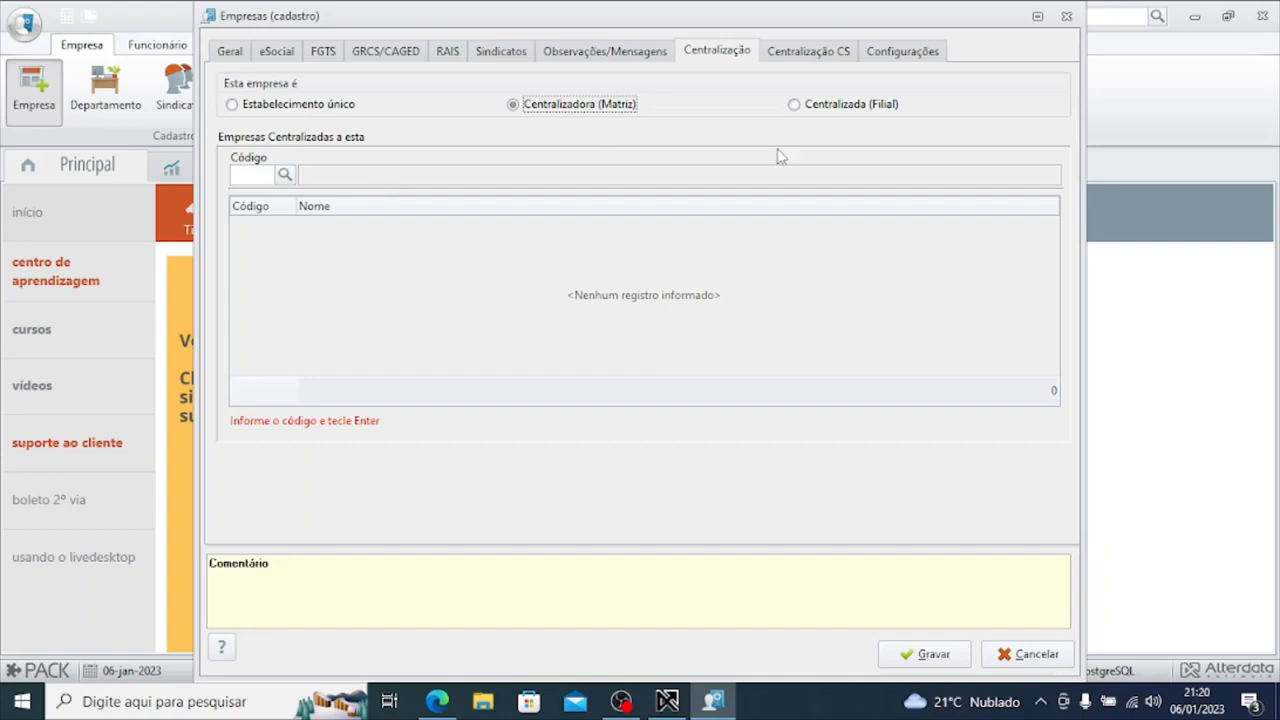
{"action": "left_click", "coordinate": [826, 111]}
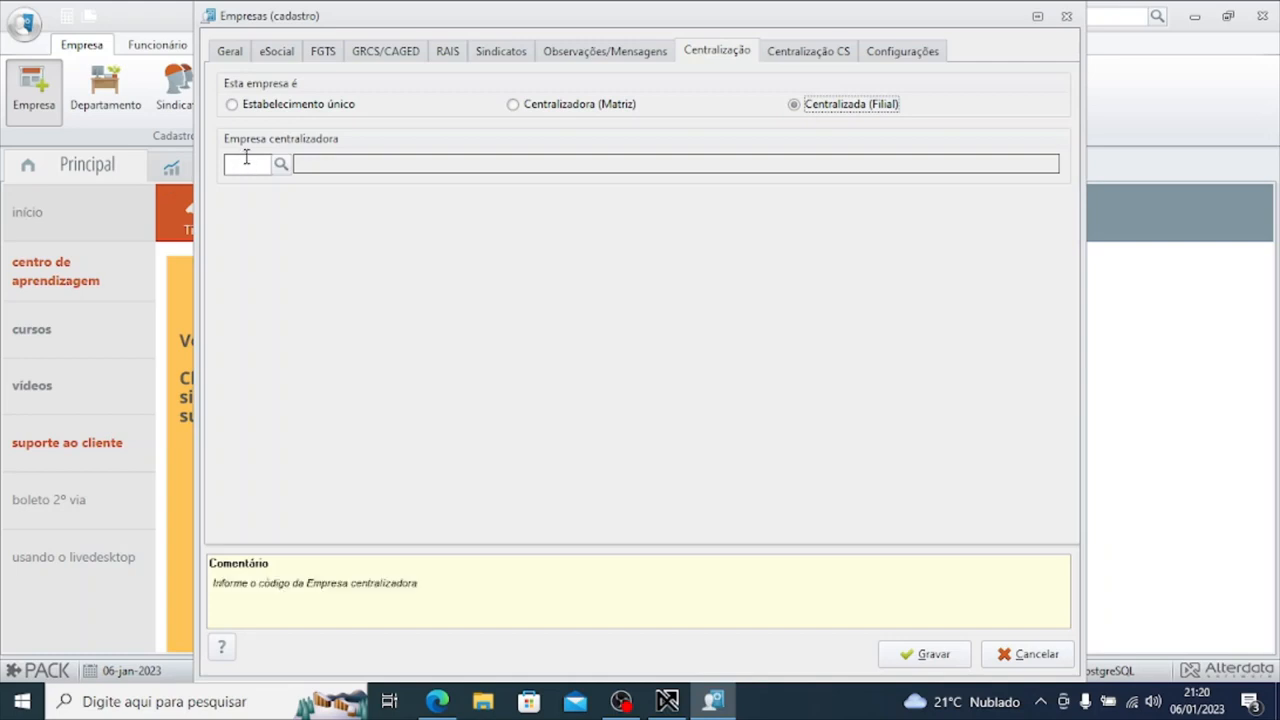
{"action": "left_click", "coordinate": [236, 110]}
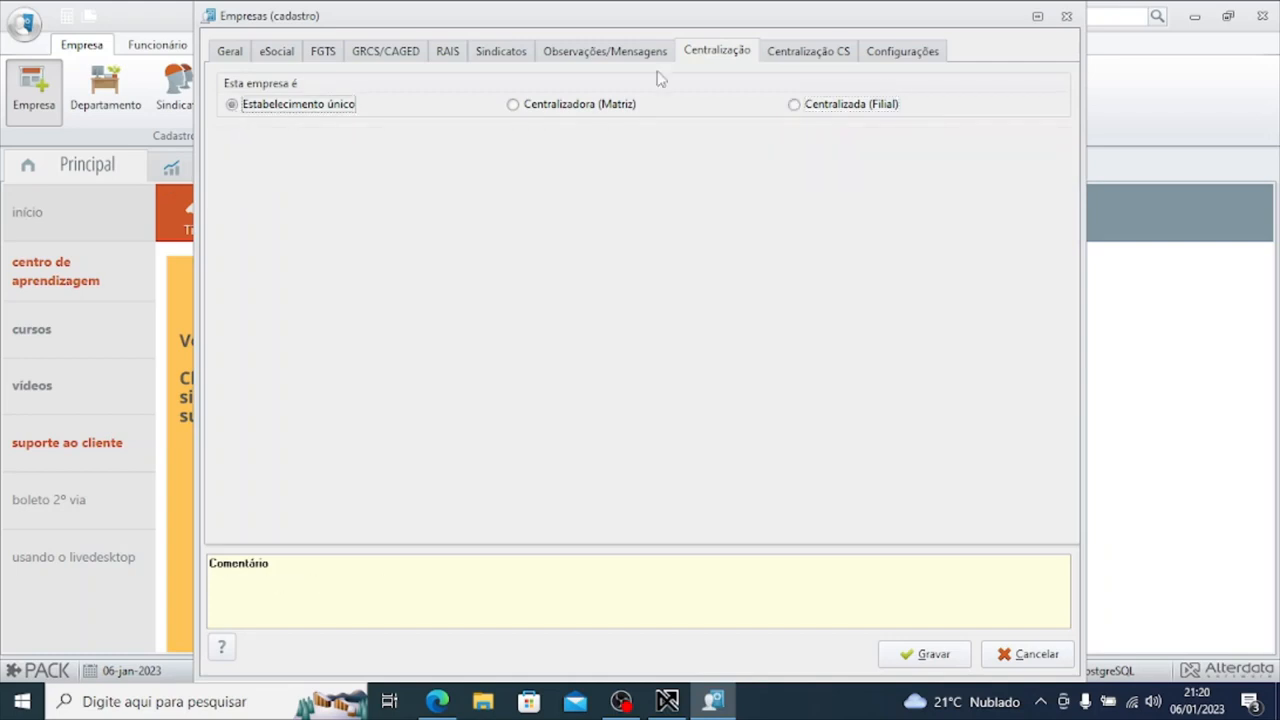
Step: Try Centralizadora (Matriz) and Centralizada (Filial) as the company's status for paying the Contribuição Sindical
{"action": "left_click", "coordinate": [818, 52]}
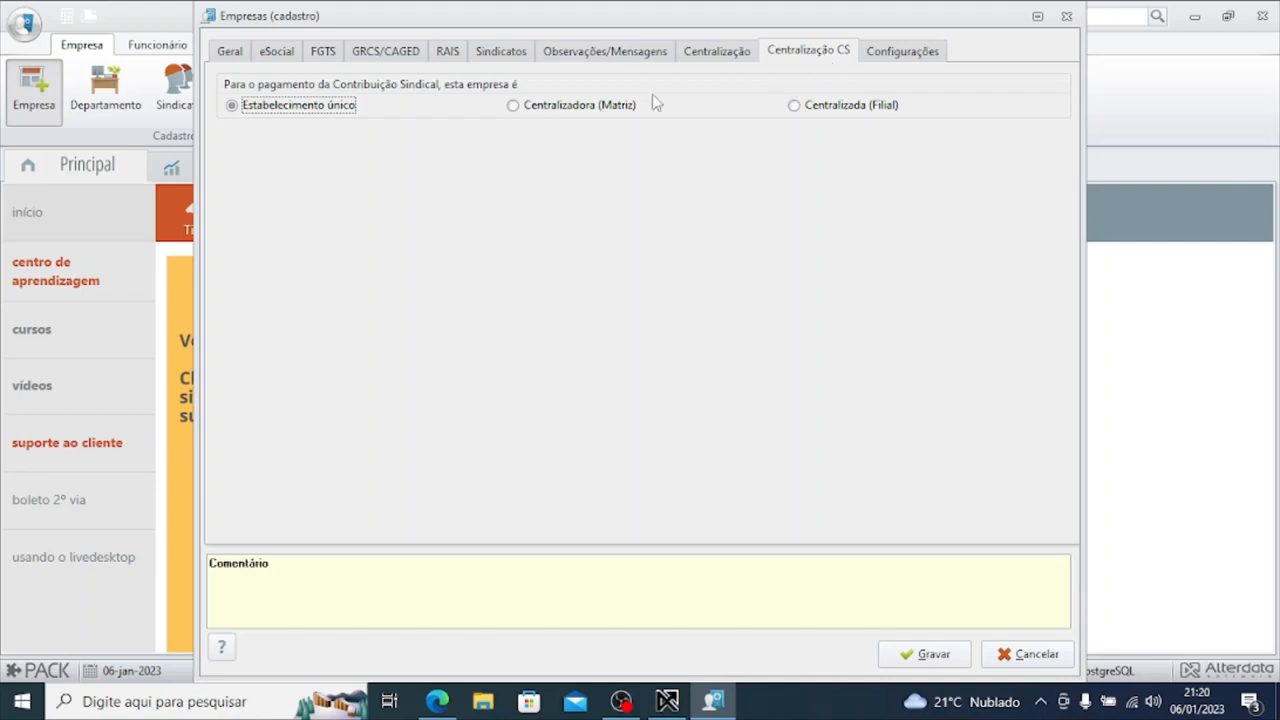
{"action": "left_click", "coordinate": [617, 110]}
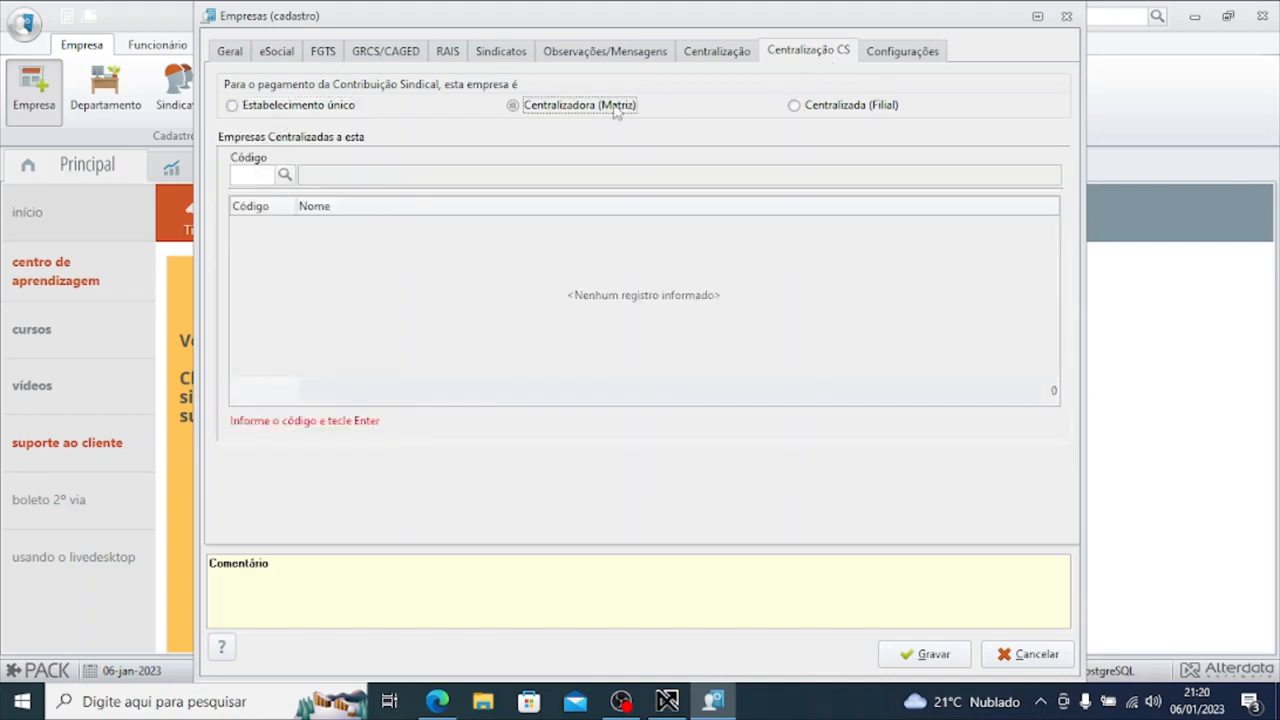
{"action": "left_click", "coordinate": [843, 110]}
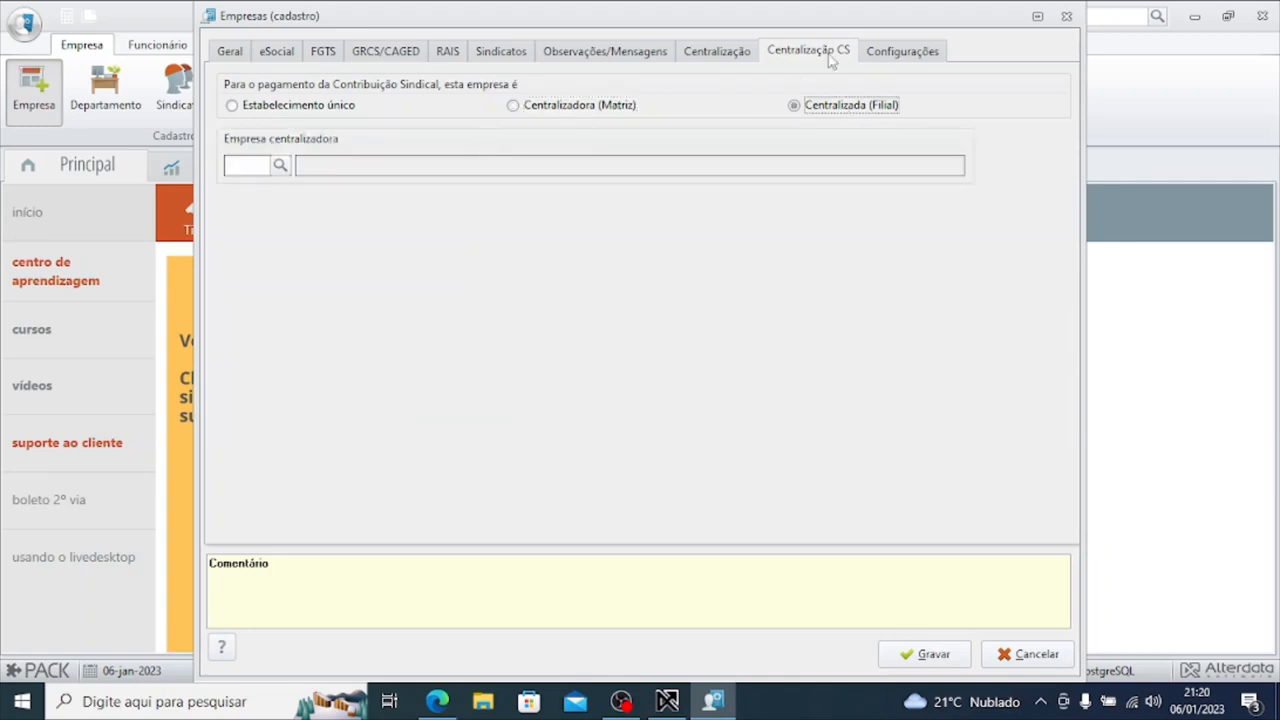
Step: Review the company's remuneration, processes, judicial and administrative information and representative/signature settings, including the blank judicial process form
{"action": "left_click", "coordinate": [893, 53]}
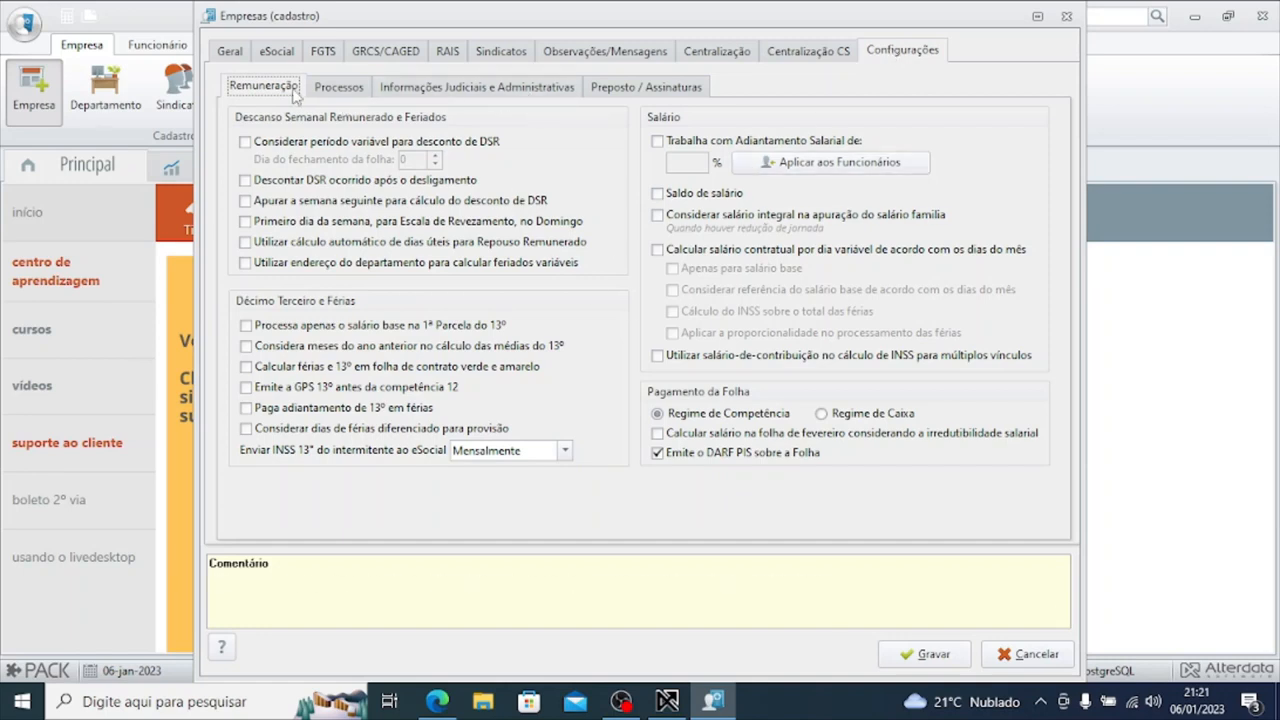
{"action": "left_click", "coordinate": [335, 87]}
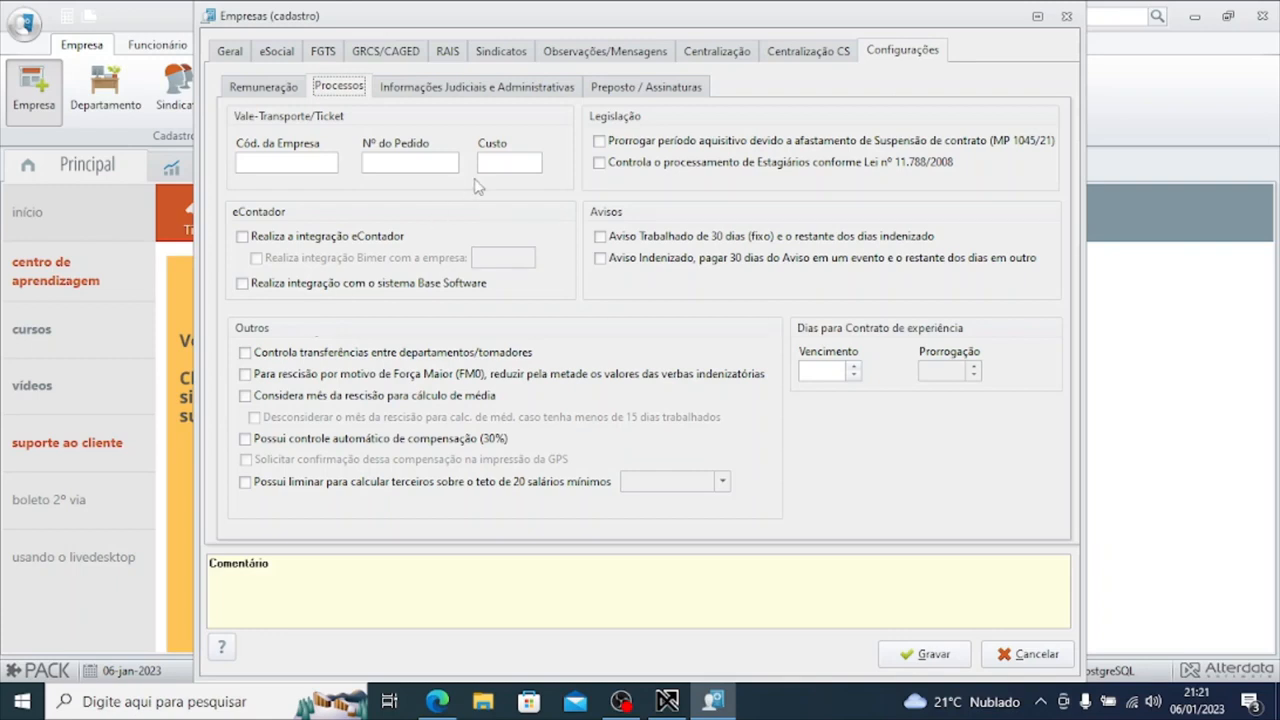
{"action": "left_click", "coordinate": [482, 90]}
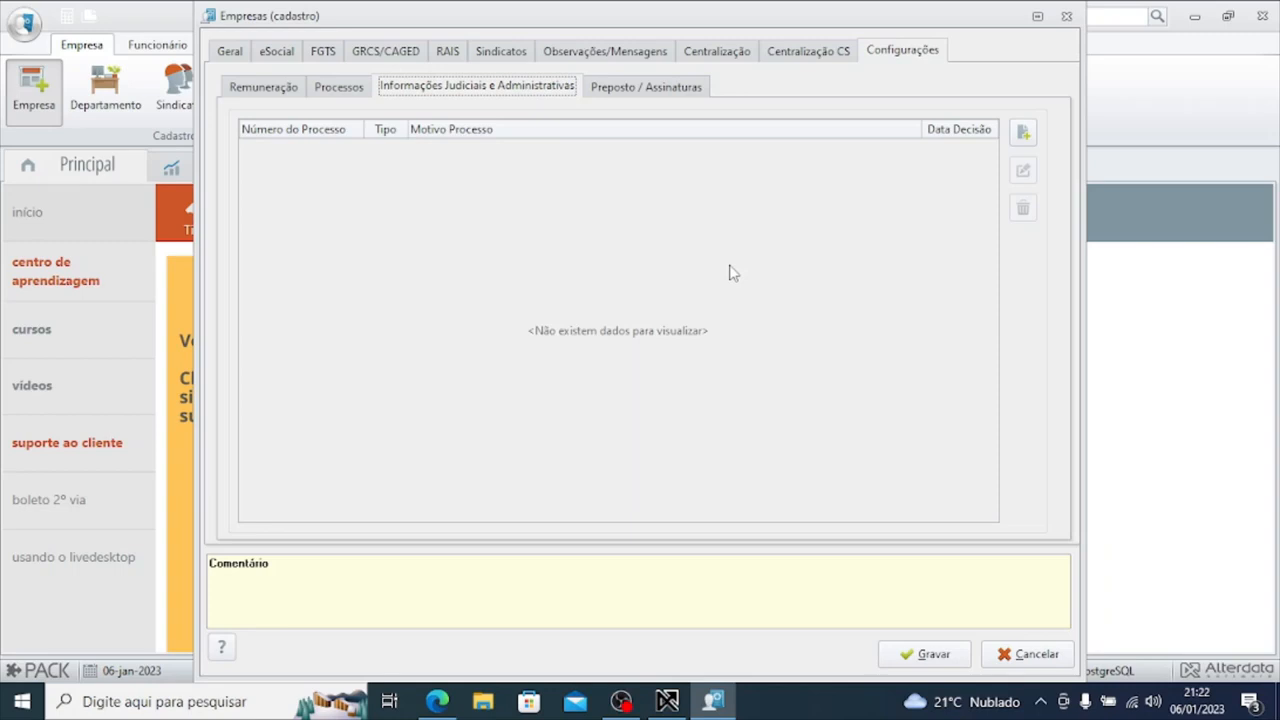
{"action": "left_click", "coordinate": [1020, 136]}
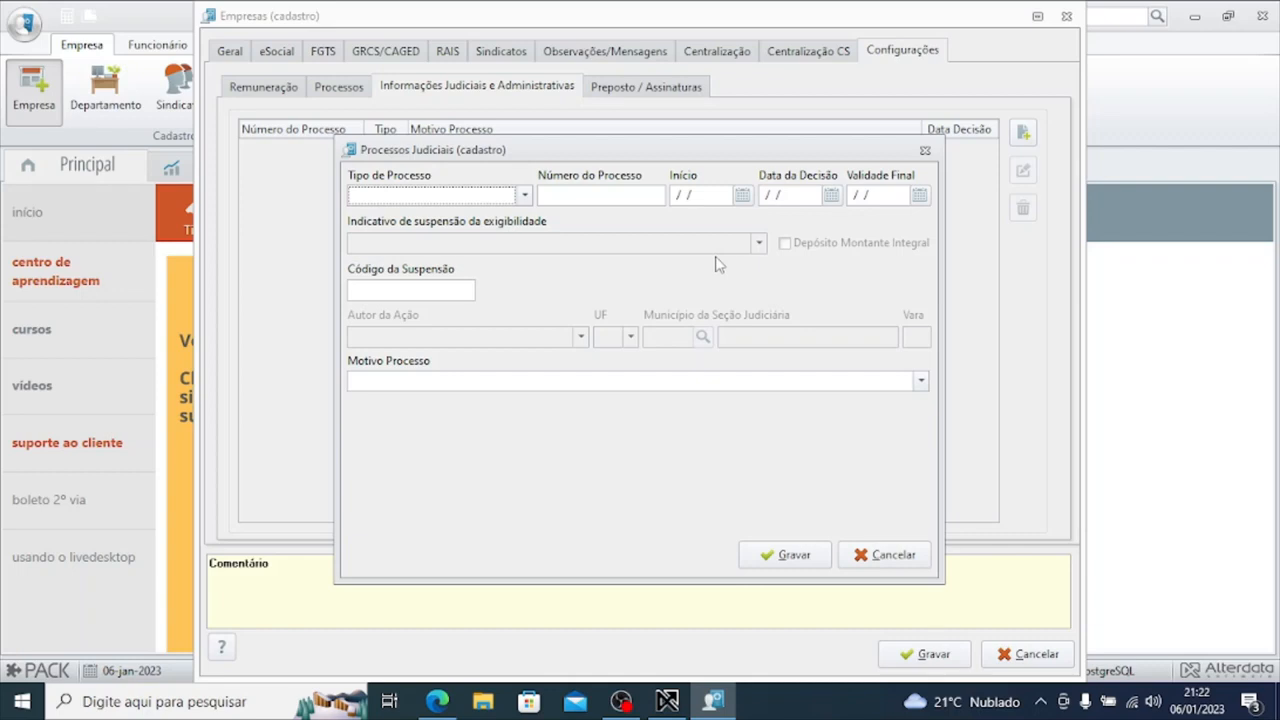
{"action": "left_click", "coordinate": [525, 196]}
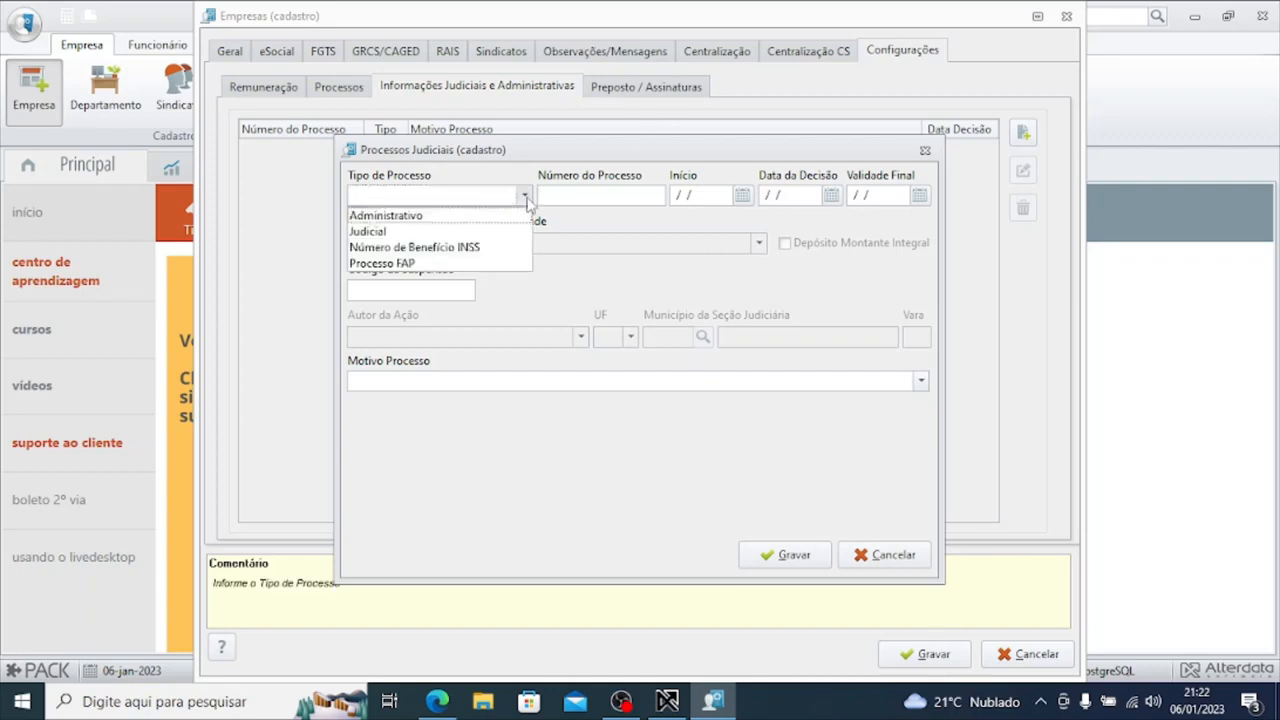
{"action": "left_click", "coordinate": [641, 263]}
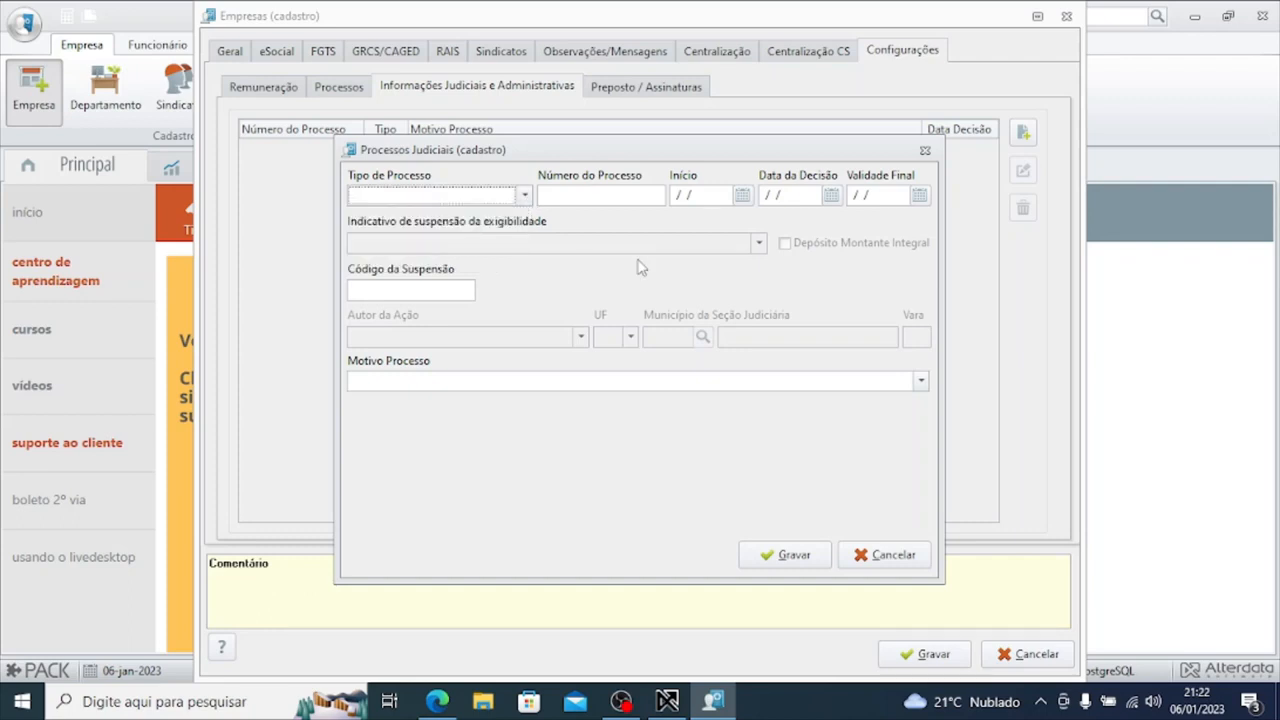
{"action": "left_click", "coordinate": [878, 556]}
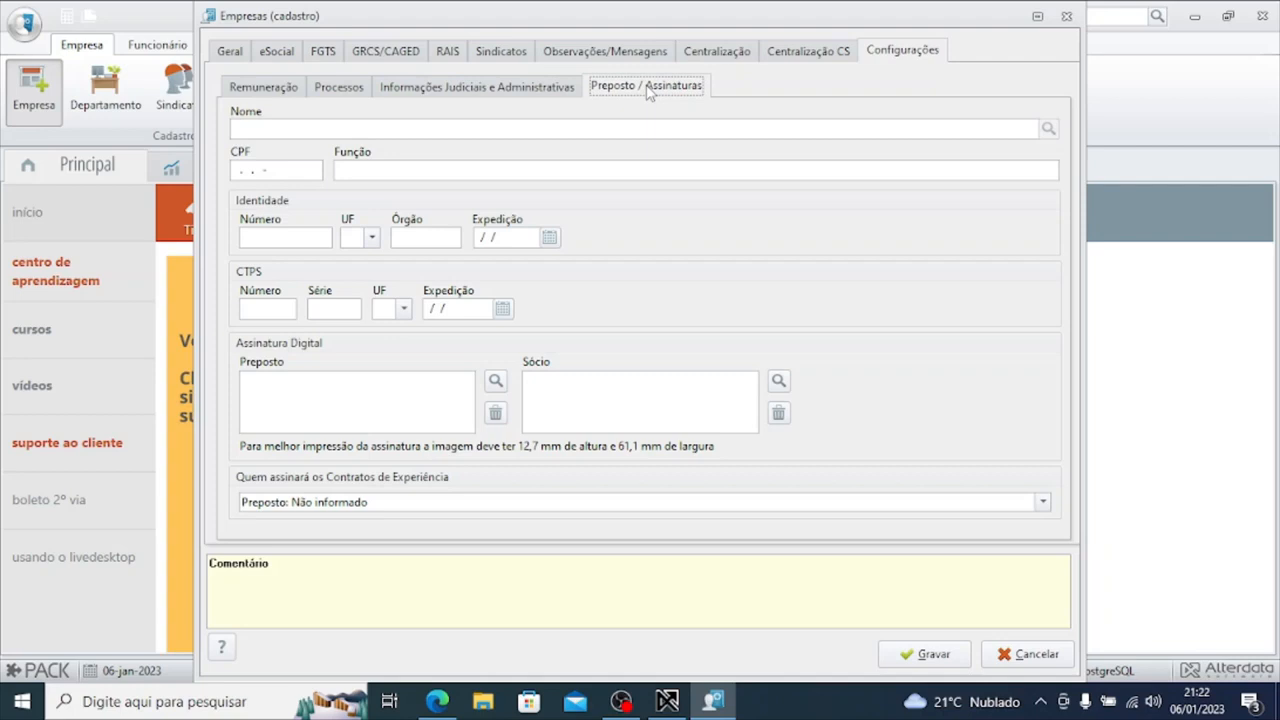
Step: Set the company's eSocial environment to Teste and try to save the registration
{"action": "left_click", "coordinate": [922, 656]}
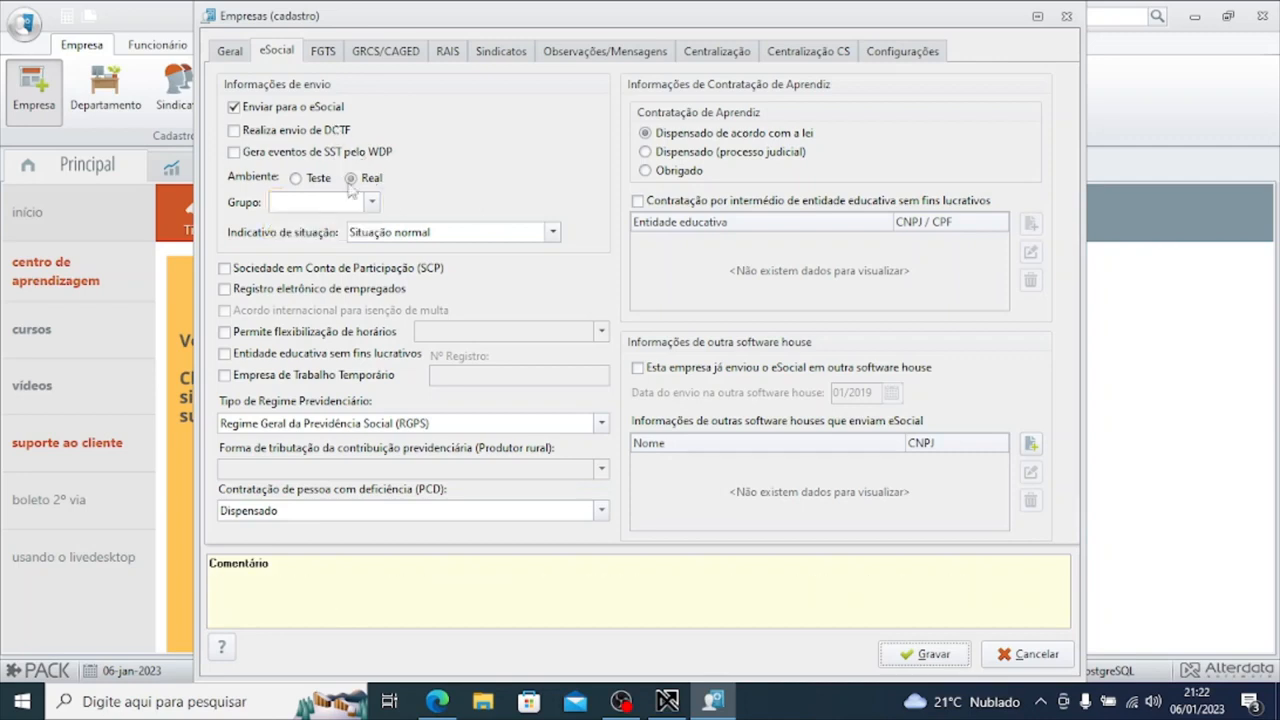
{"action": "left_click", "coordinate": [311, 183]}
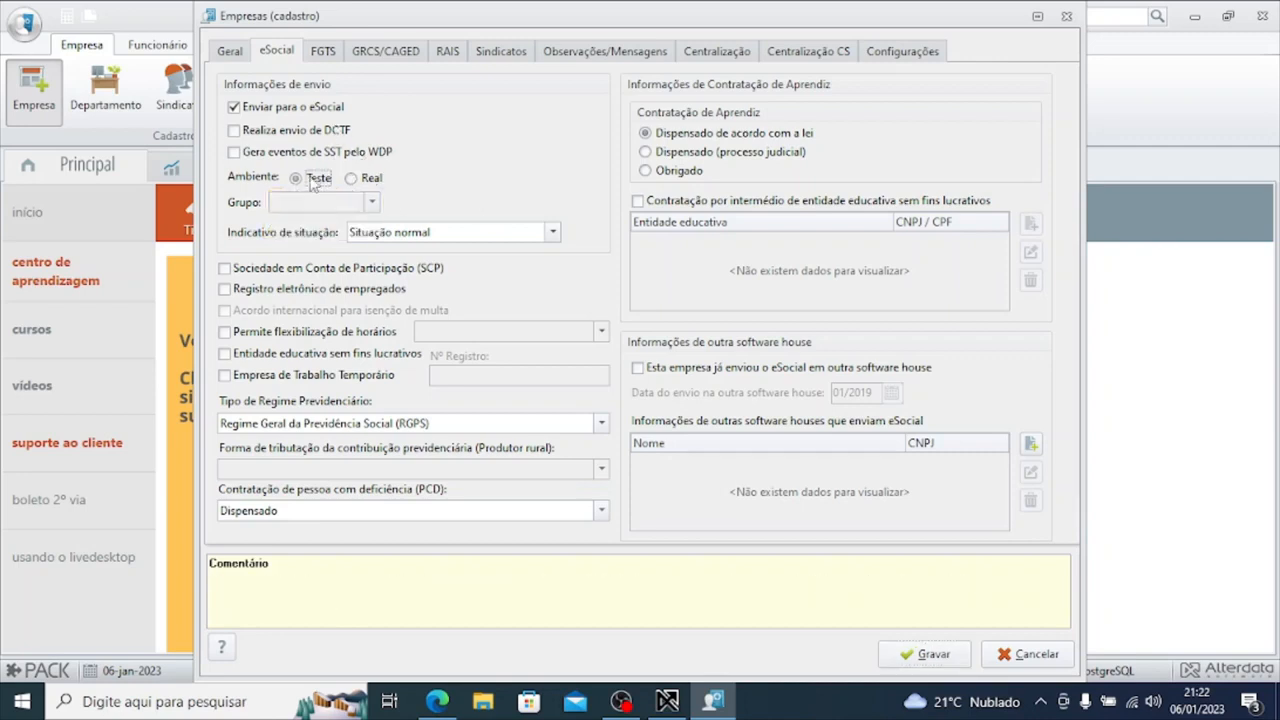
{"action": "left_click", "coordinate": [914, 654]}
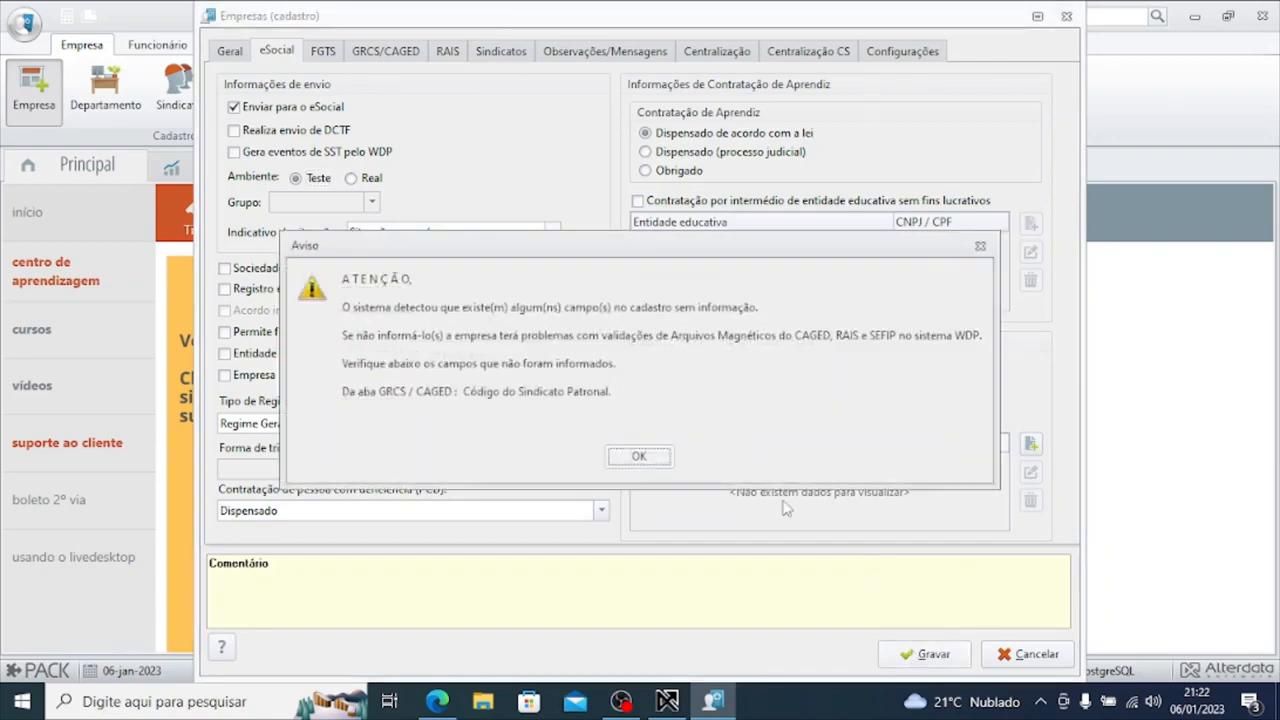
{"action": "left_click", "coordinate": [644, 457]}
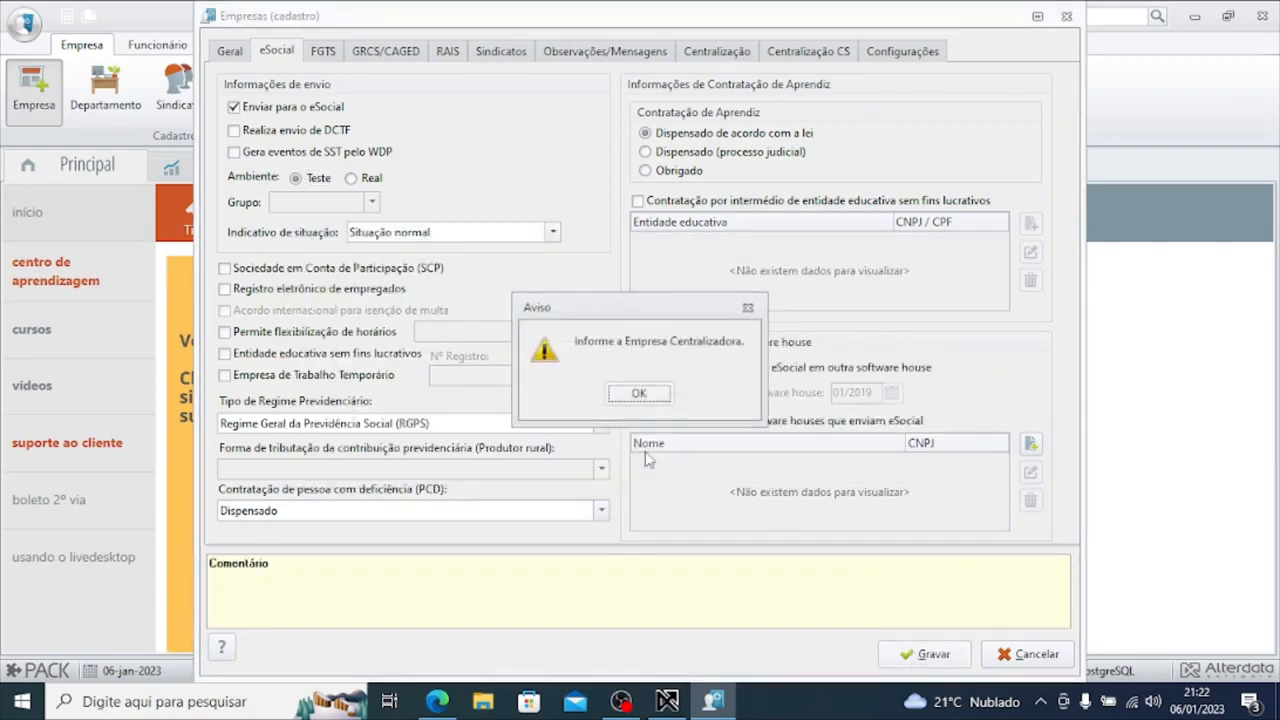
{"action": "left_click", "coordinate": [644, 393]}
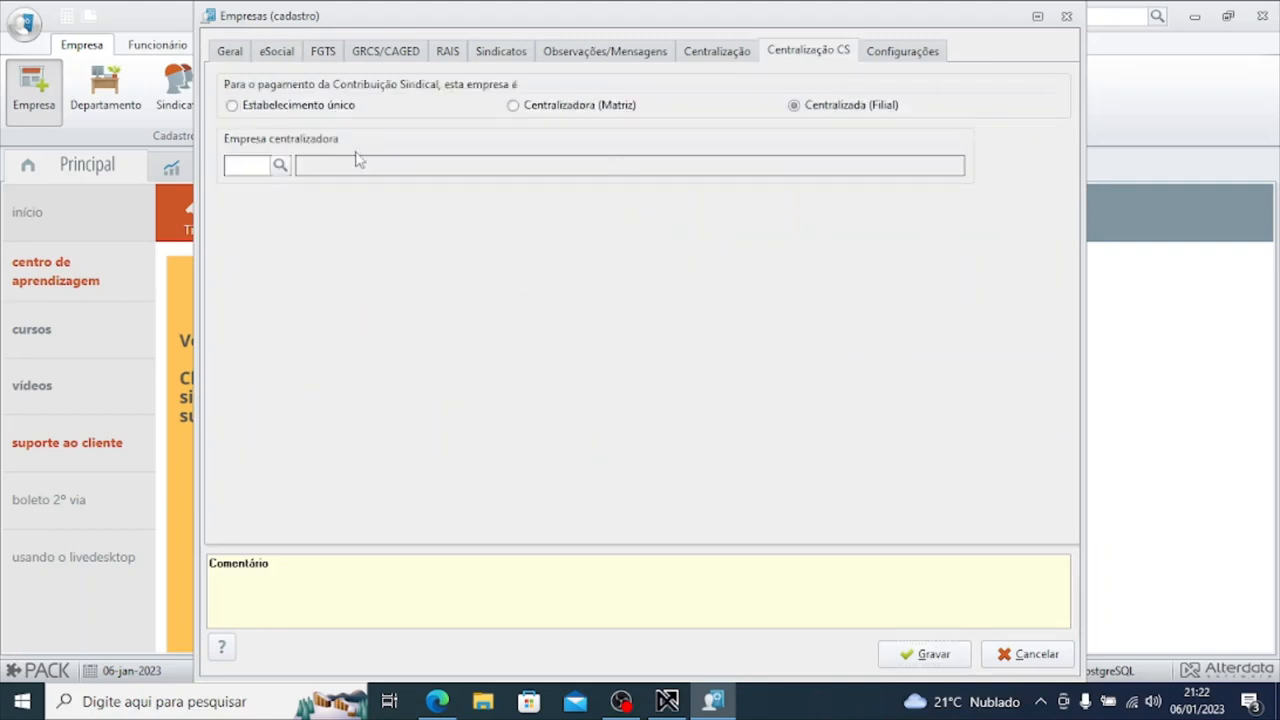
Step: Set the company to Estabelecimento único for the Contribuição Sindical payment, save the registration and leave the blank new-company form
{"action": "left_click", "coordinate": [287, 106]}
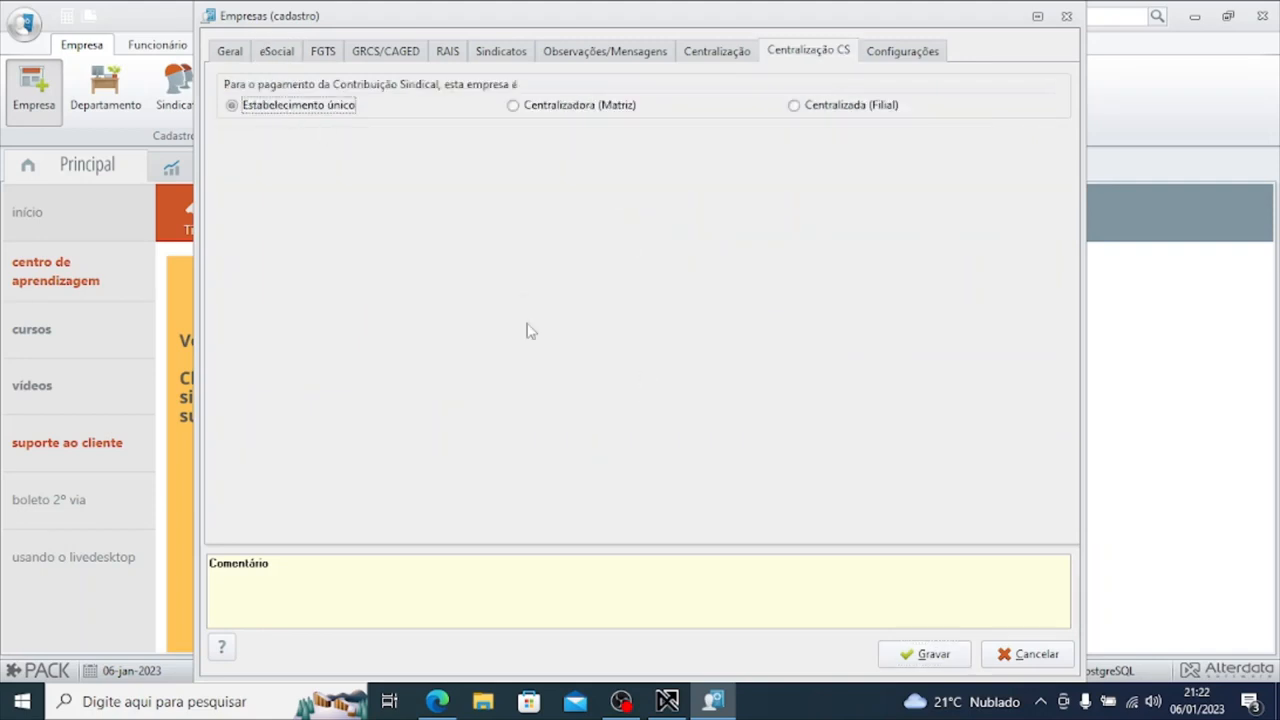
{"action": "left_click", "coordinate": [912, 664]}
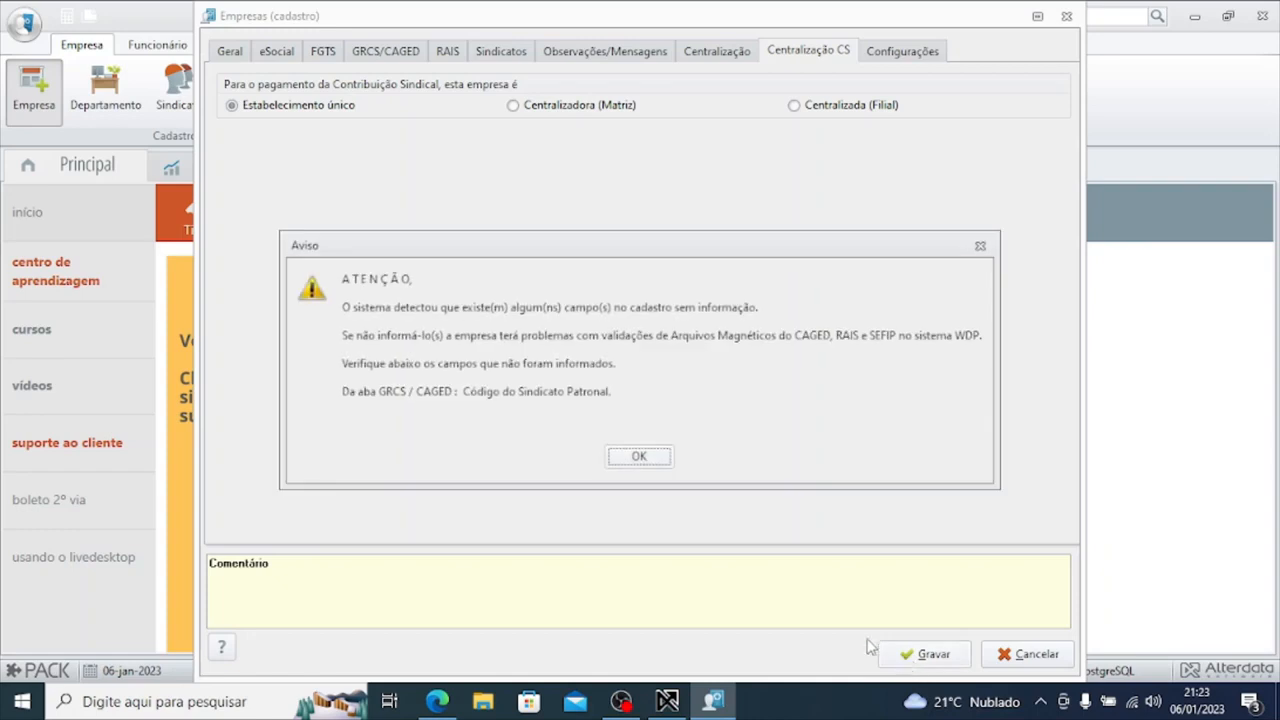
{"action": "left_click", "coordinate": [665, 463]}
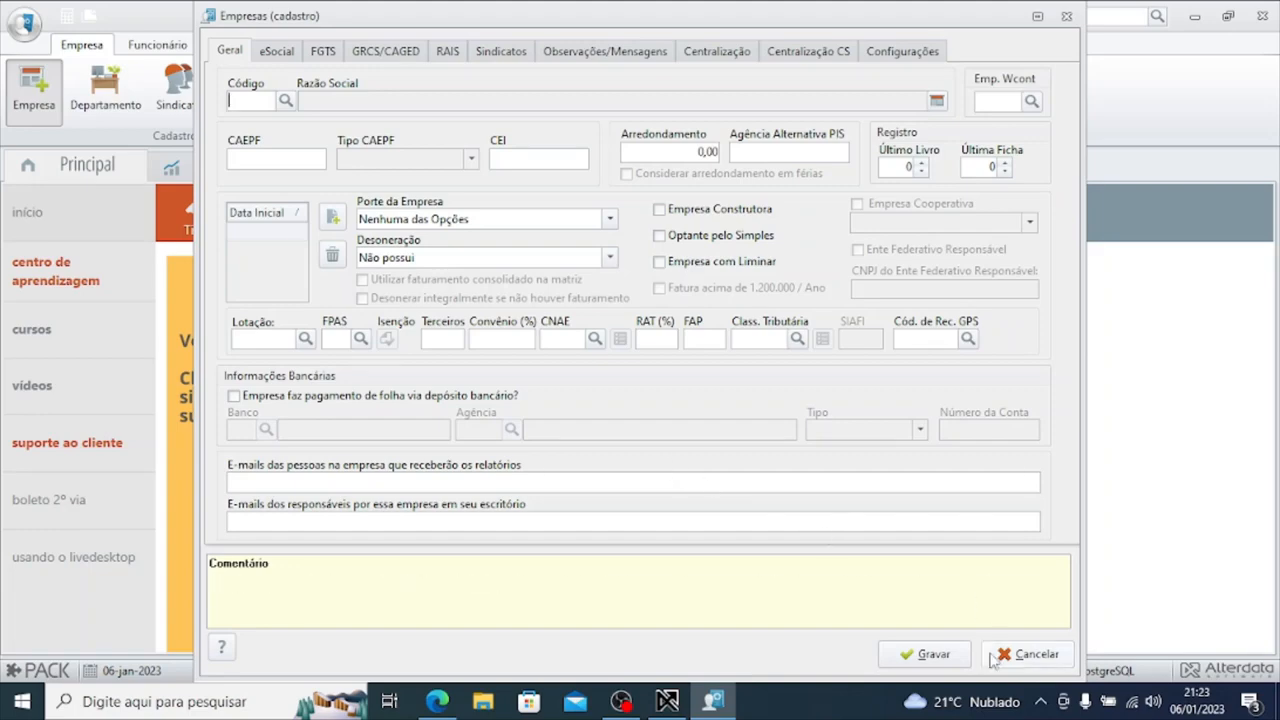
{"action": "left_click", "coordinate": [1030, 654]}
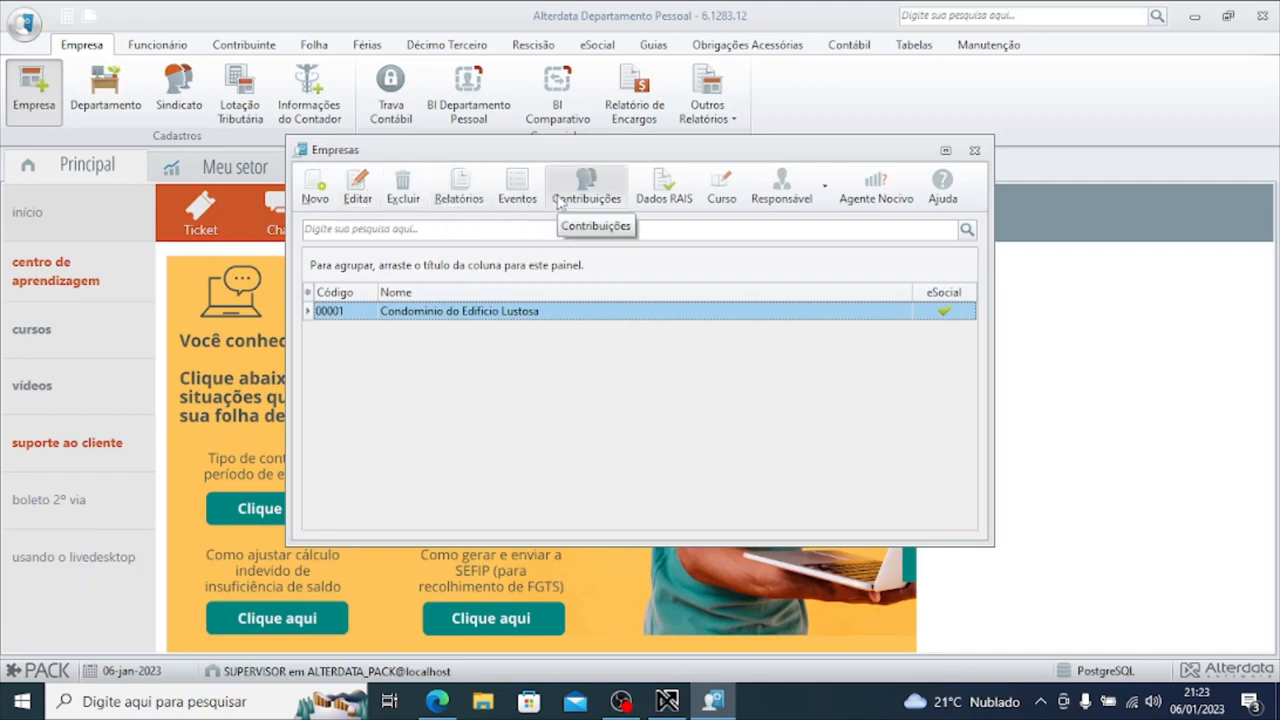
Step: Look at the Responsável options available for the registered company and close the company list
{"action": "left_click", "coordinate": [825, 190]}
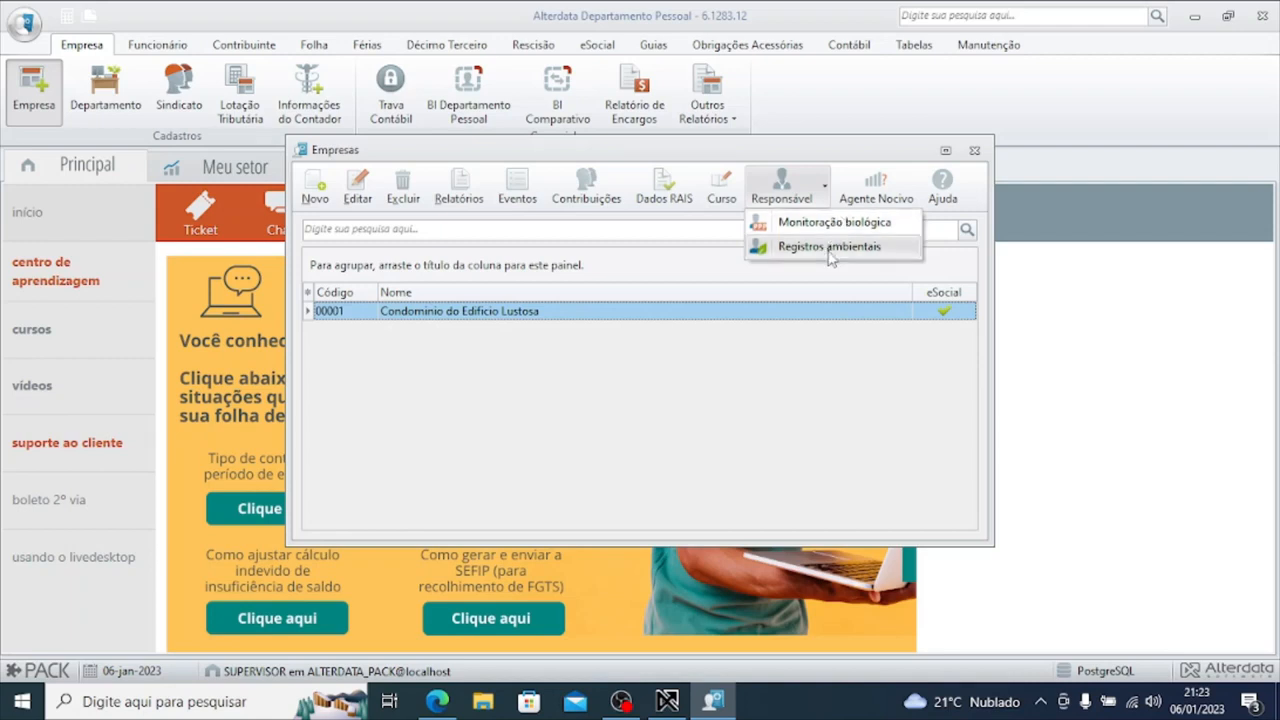
{"action": "left_click", "coordinate": [763, 366]}
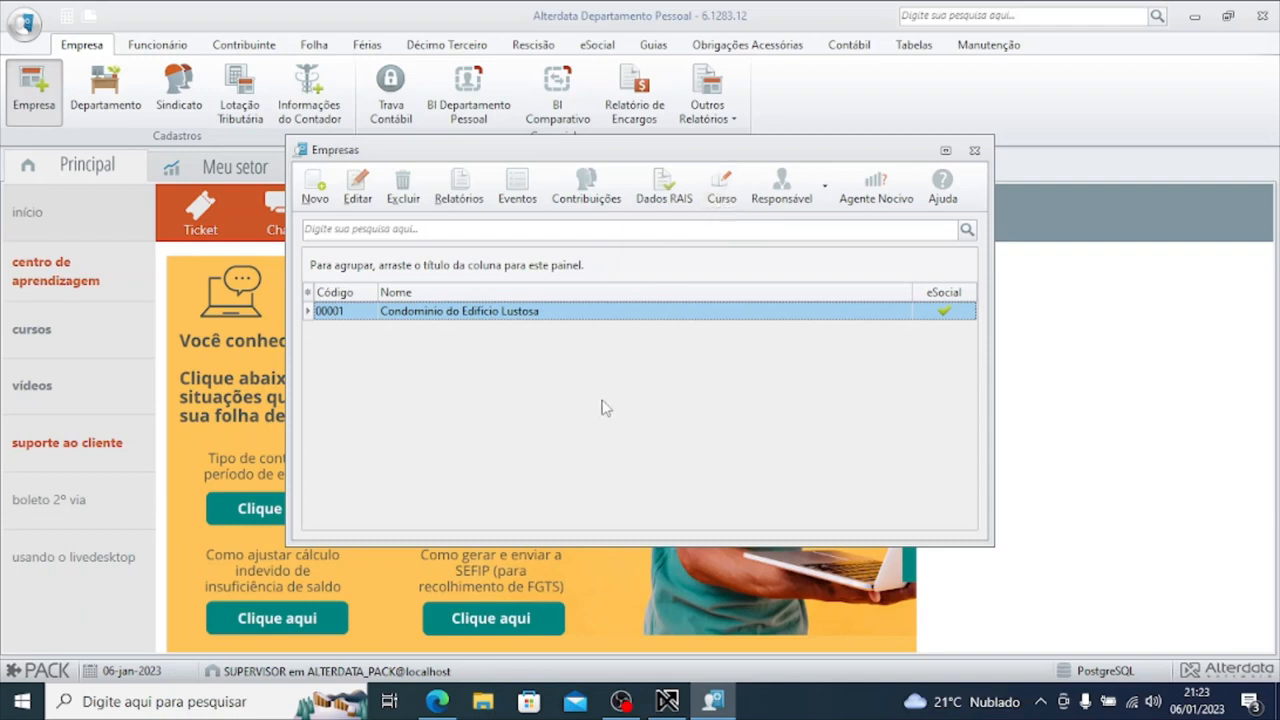
{"action": "left_click", "coordinate": [975, 151]}
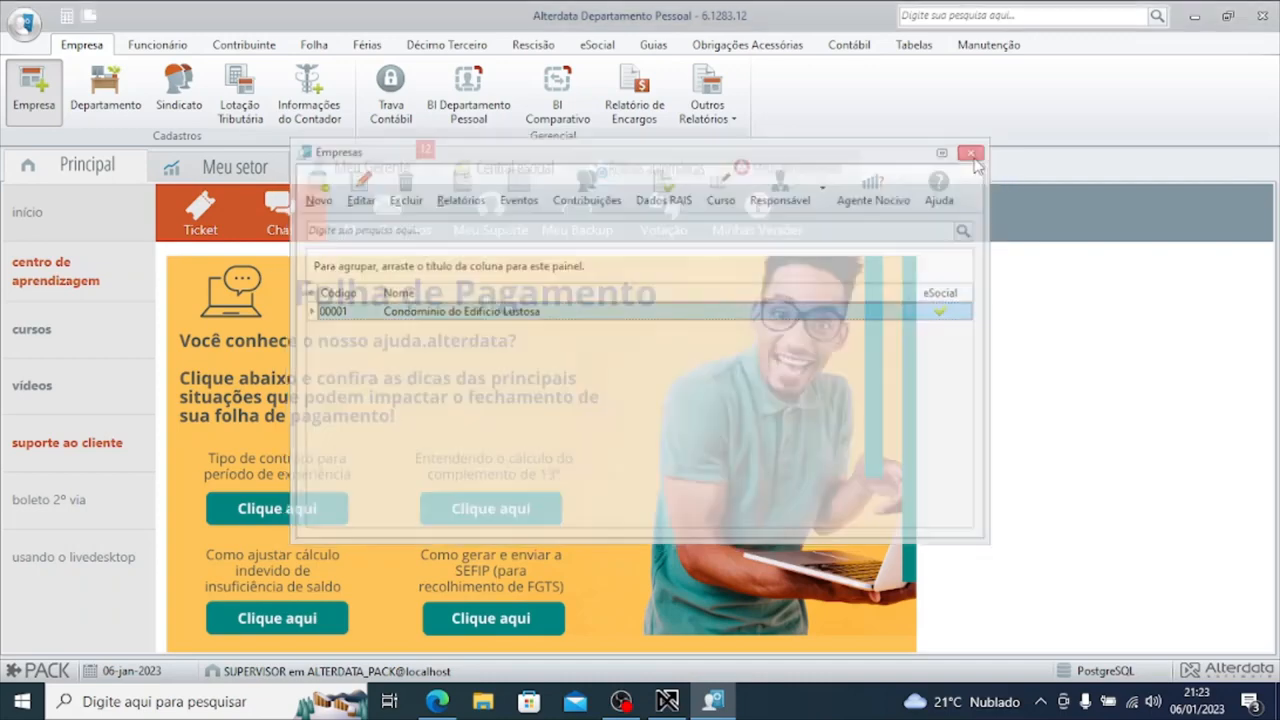